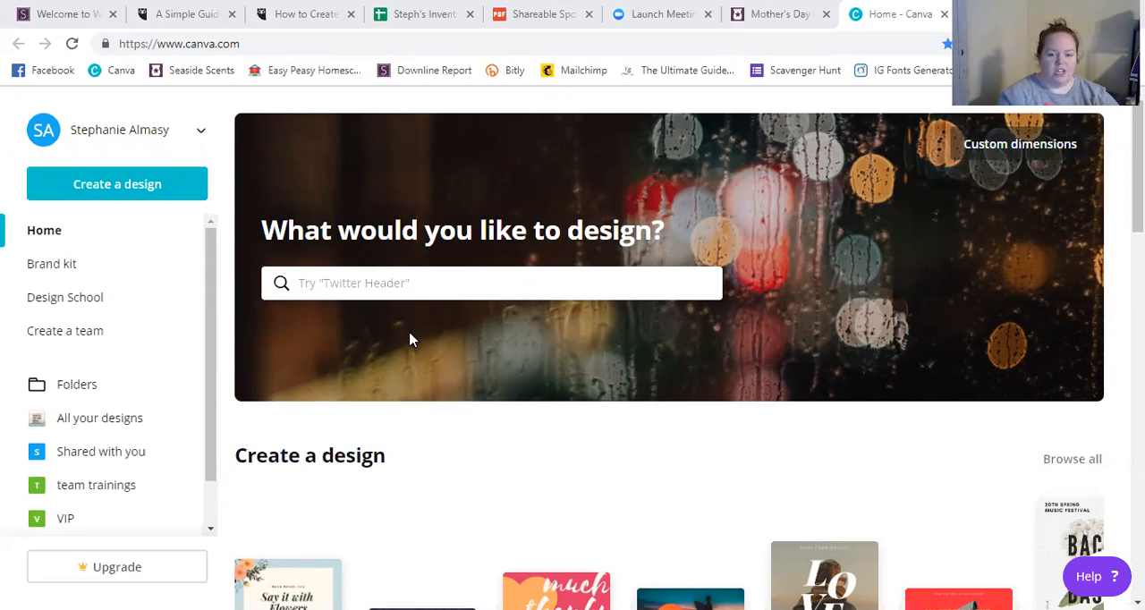
Create a new blank Facebook Post design.
scroll(409, 340, "down", 1)
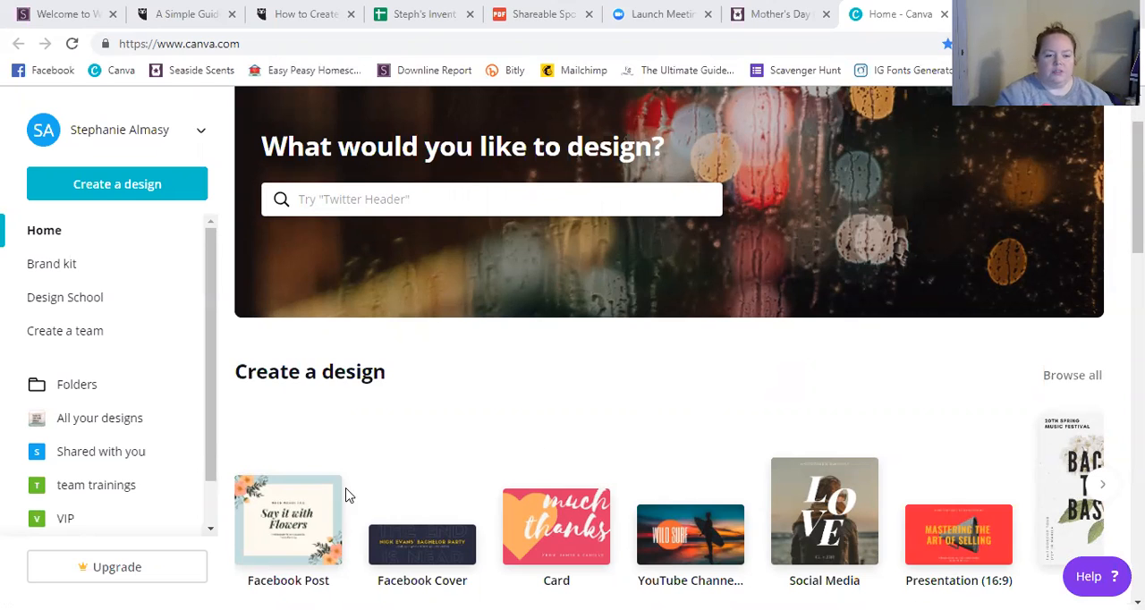
left_click(307, 533)
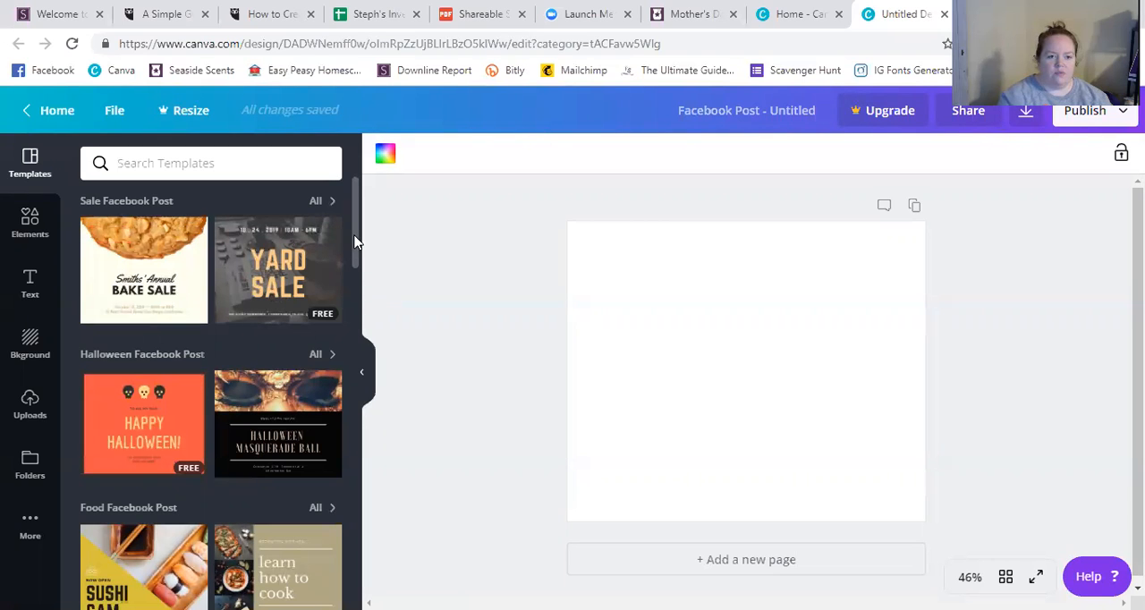
Browse the Facebook Post template categories down to the general results and return to the start of the list.
left_click_drag(354, 241, 349, 283)
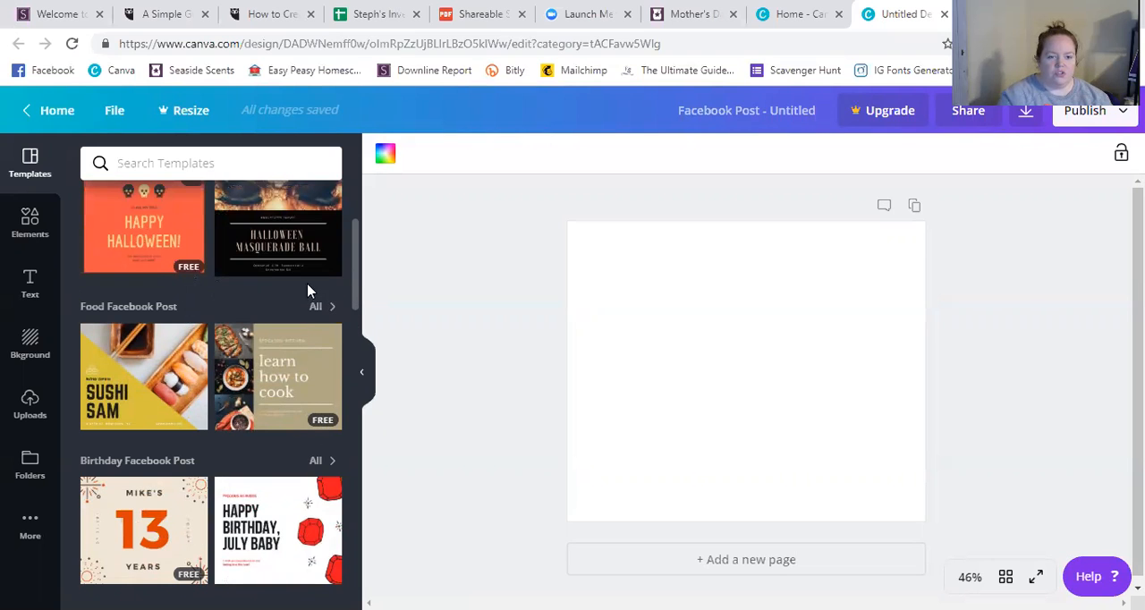
mouse_move(355, 277)
left_mouse_down()
mouse_move(357, 305)
mouse_move(351, 290)
left_mouse_up()
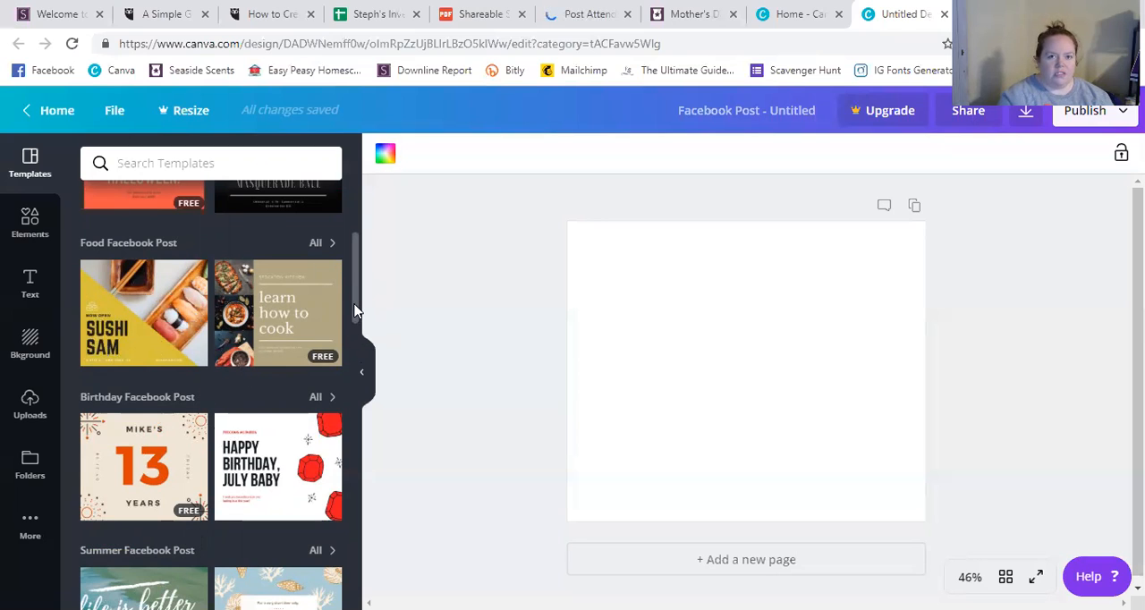
scroll(355, 310, "down", 1)
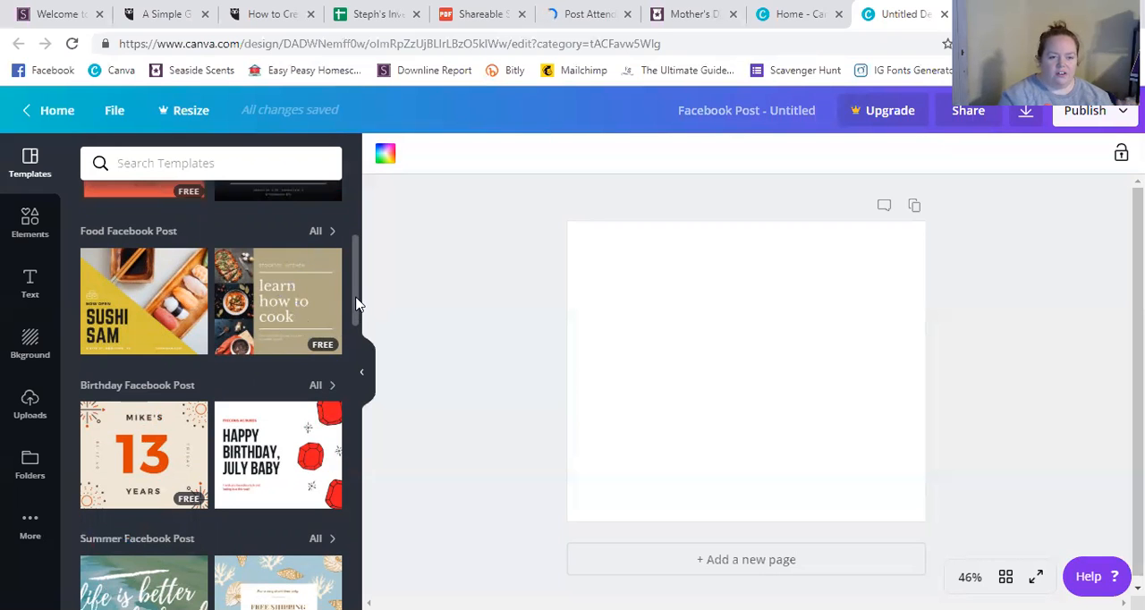
left_click_drag(355, 304, 361, 483)
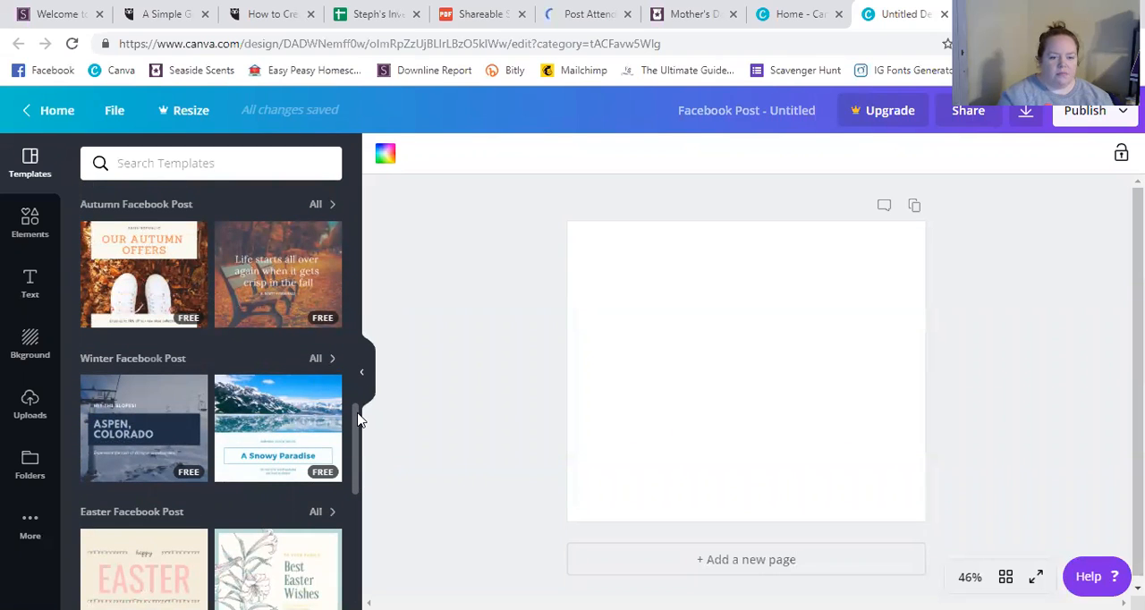
scroll(356, 424, "down", 1)
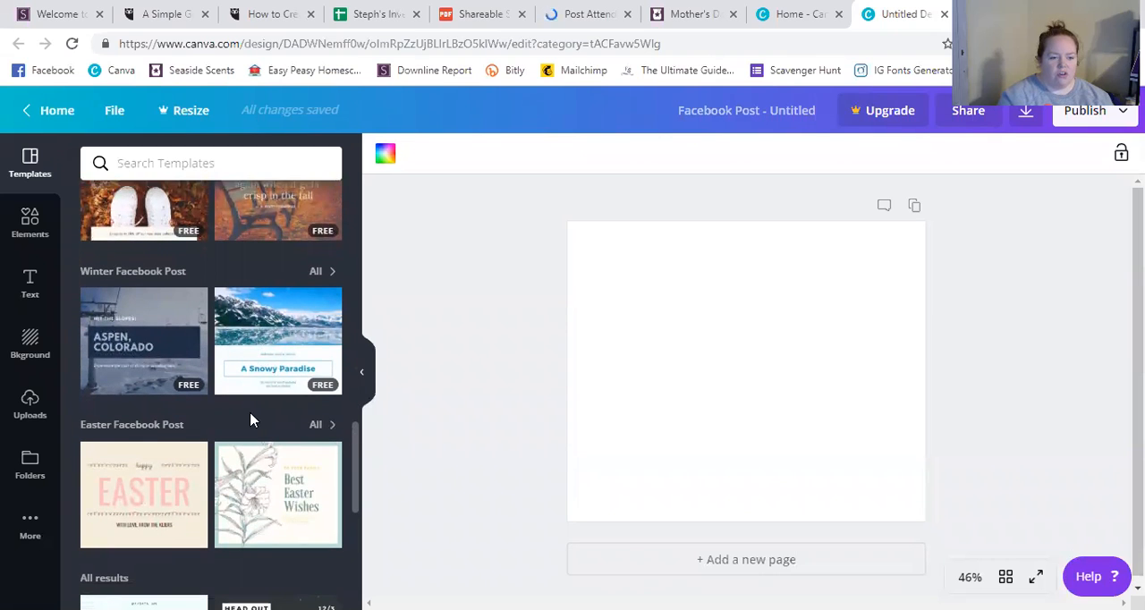
scroll(251, 417, "down", 3)
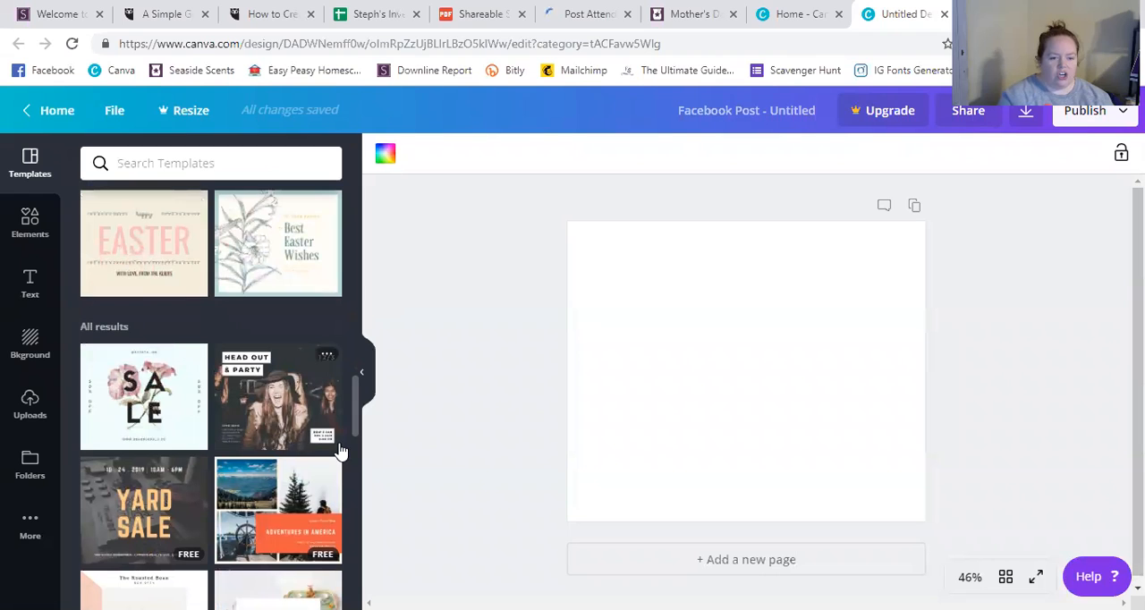
left_click_drag(355, 428, 355, 179)
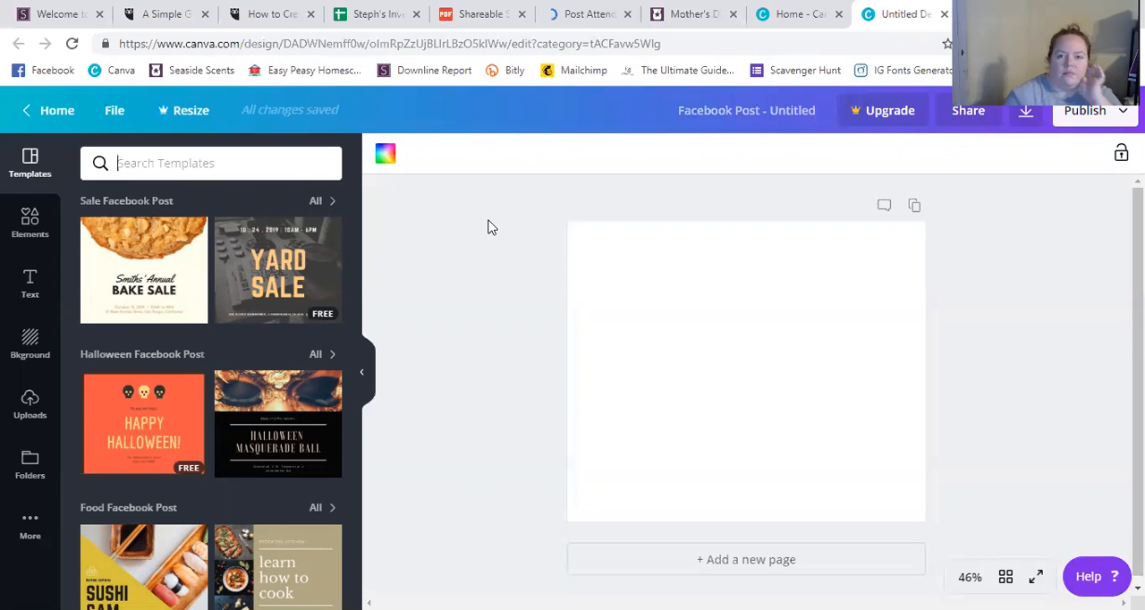
Switch to the Scentsy Mother's Day gifts page and view the image-saving options for the Rustic Sunflower Warmer Bundle picture.
left_click(696, 13)
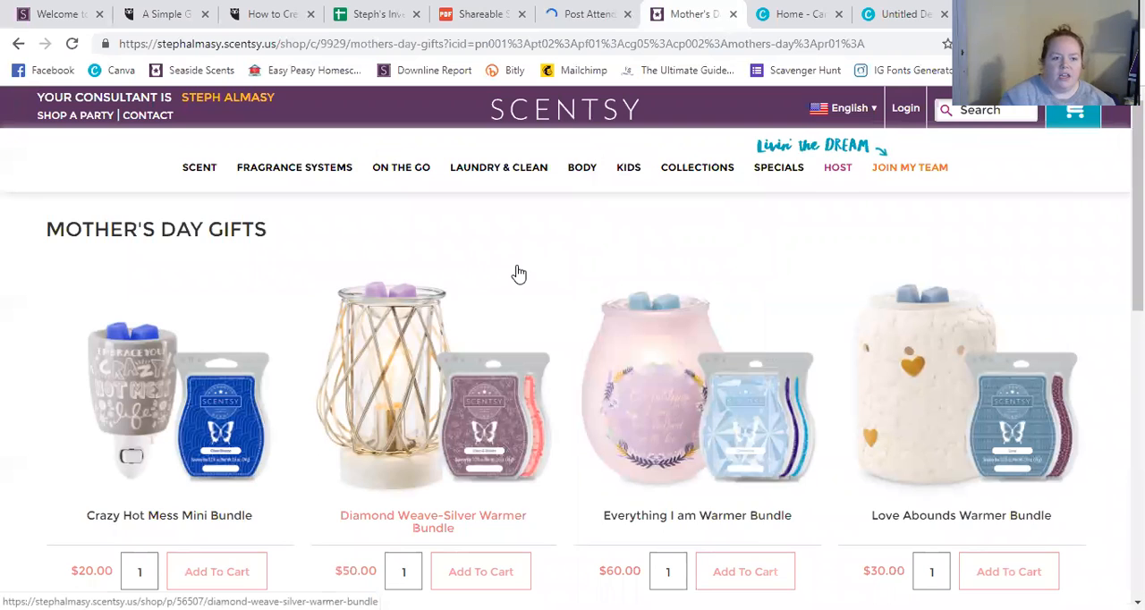
scroll(518, 274, "down", 3)
scroll(519, 274, "down", 2)
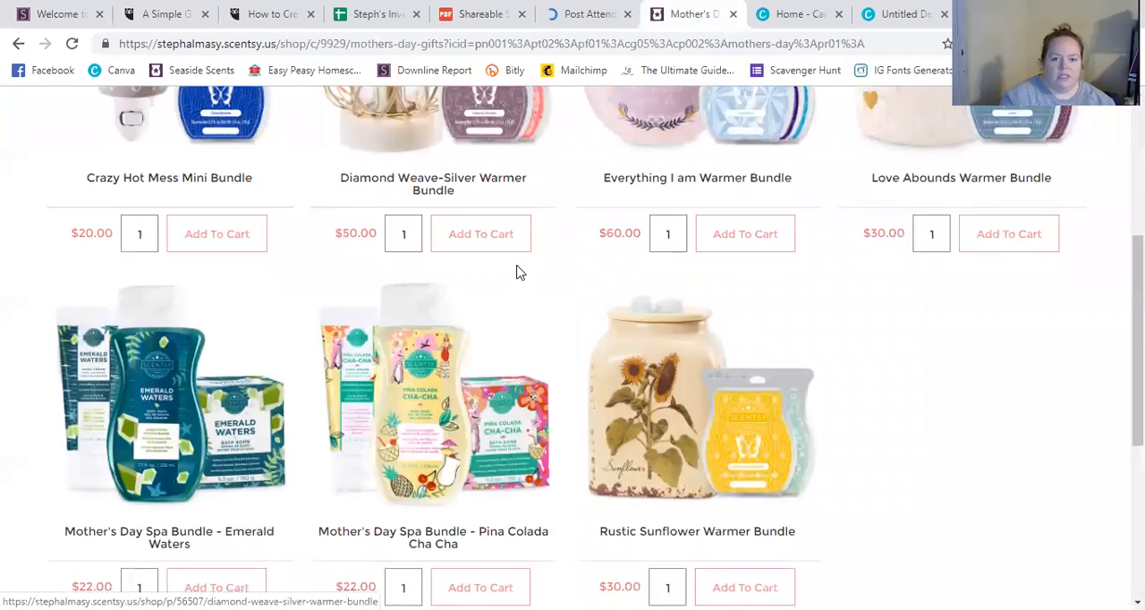
right_click(665, 333)
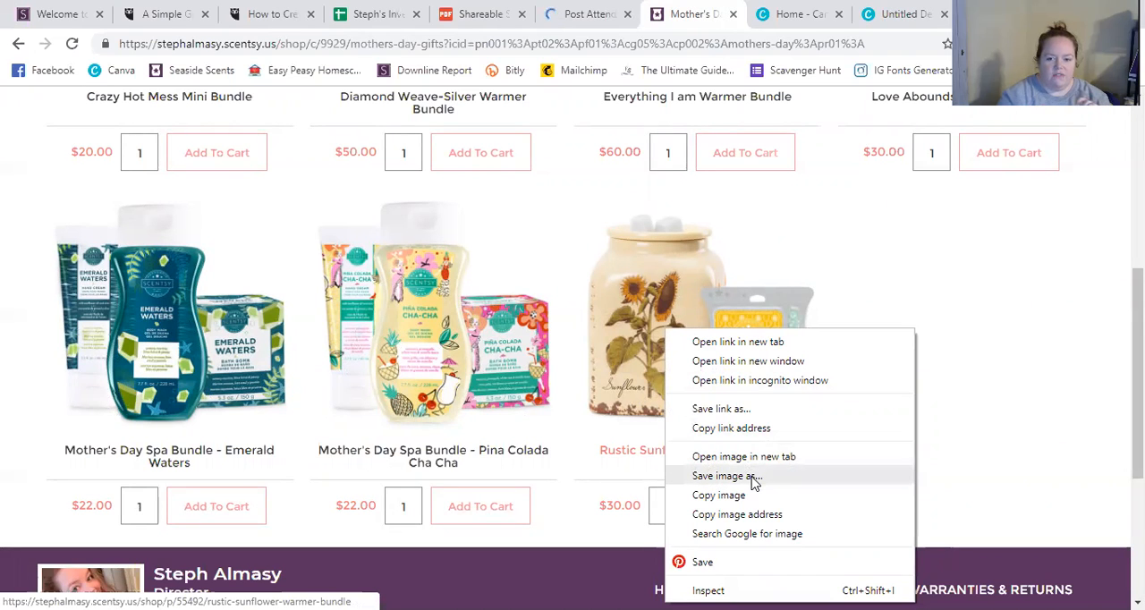
left_click(646, 315)
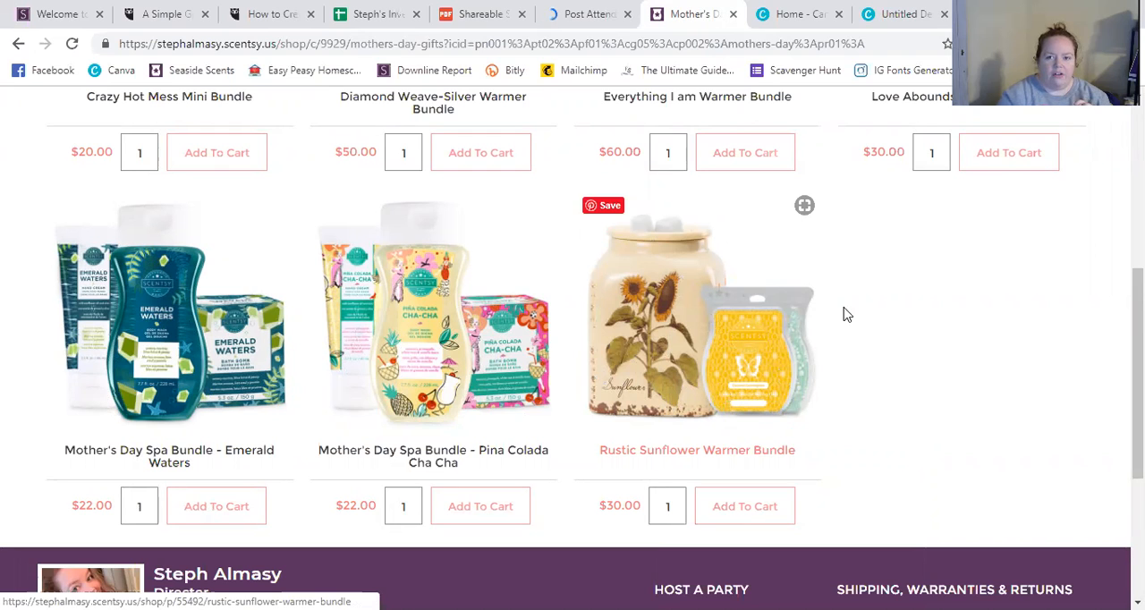
left_click(905, 15)
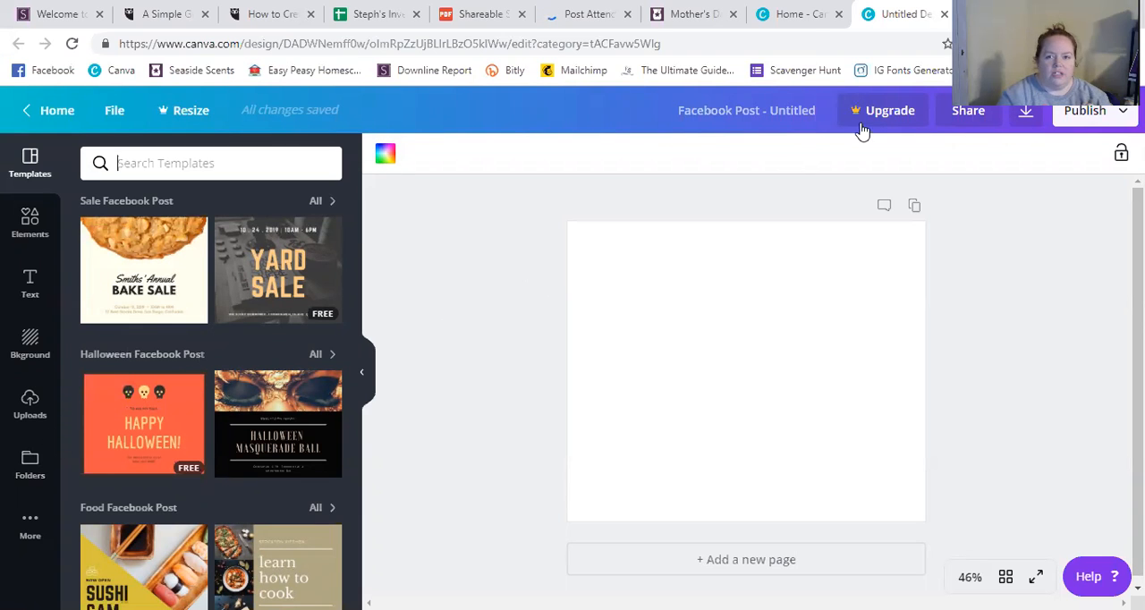
left_click(707, 14)
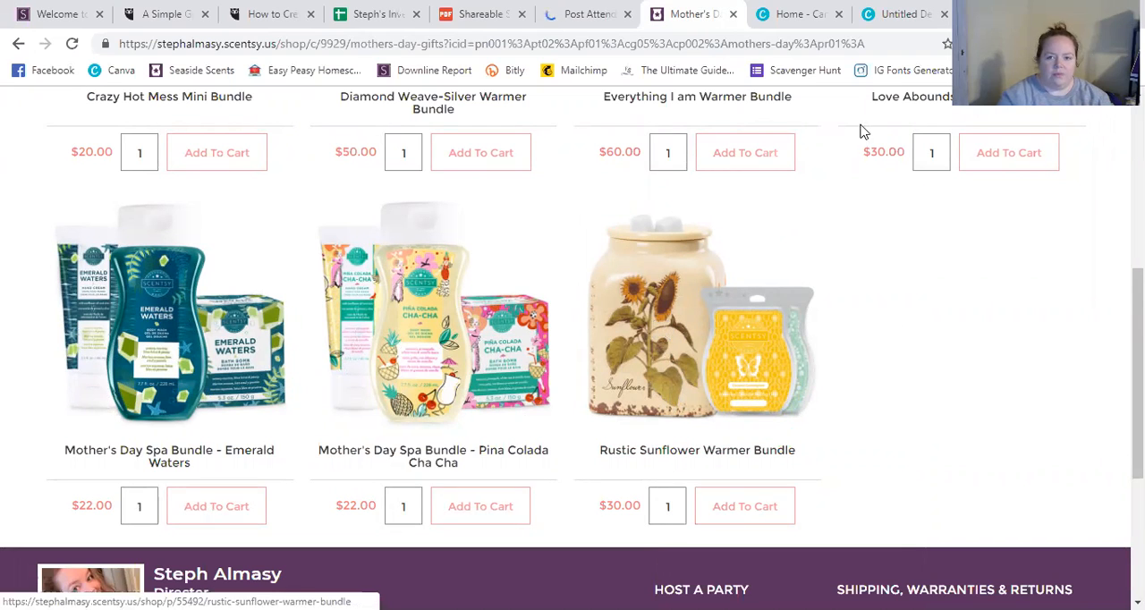
Return to the Canva design, display the uploaded images, and look at the file selection for uploading an image.
left_click(899, 20)
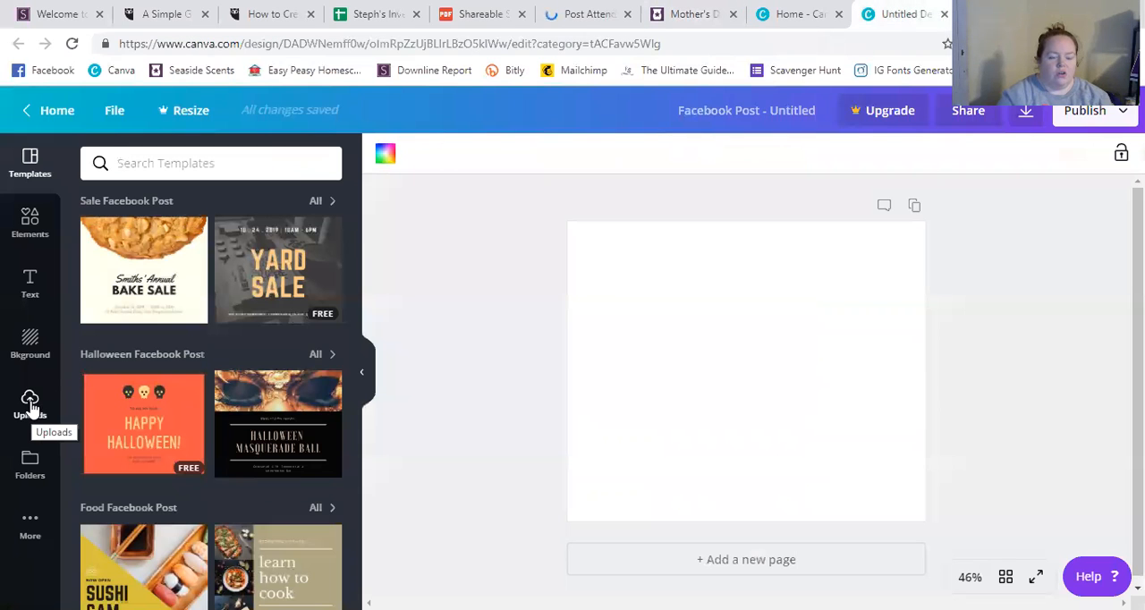
left_click(31, 404)
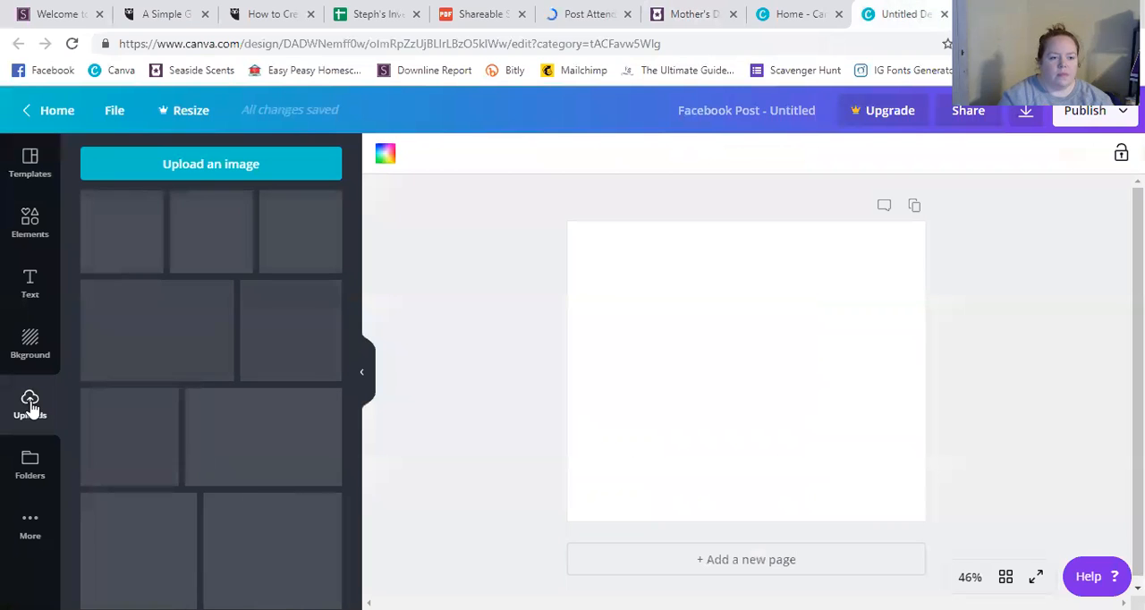
left_click(193, 167)
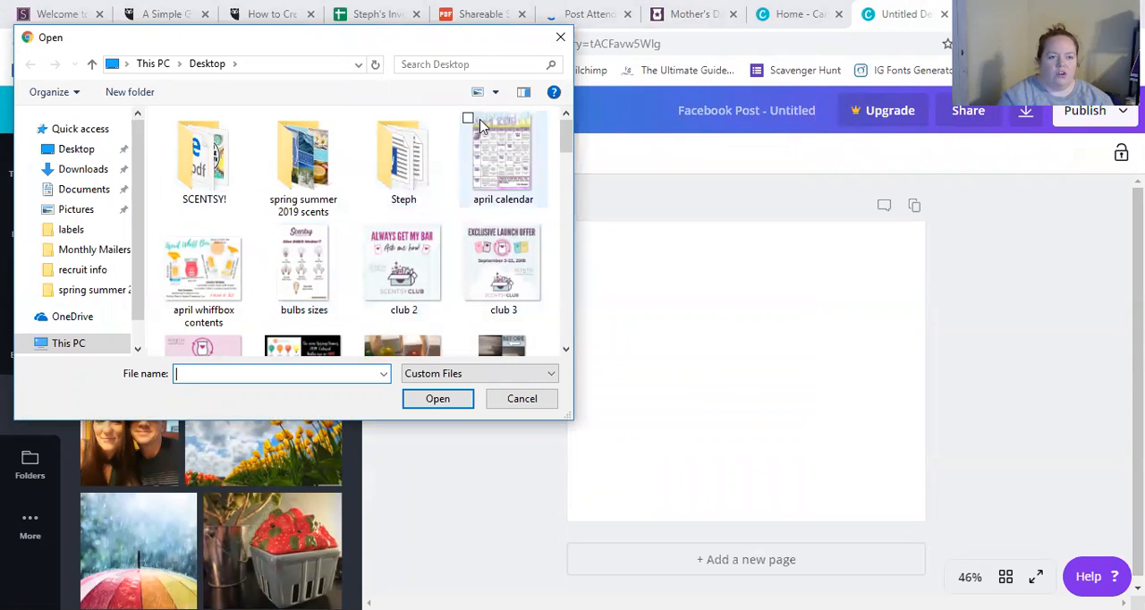
left_click(561, 39)
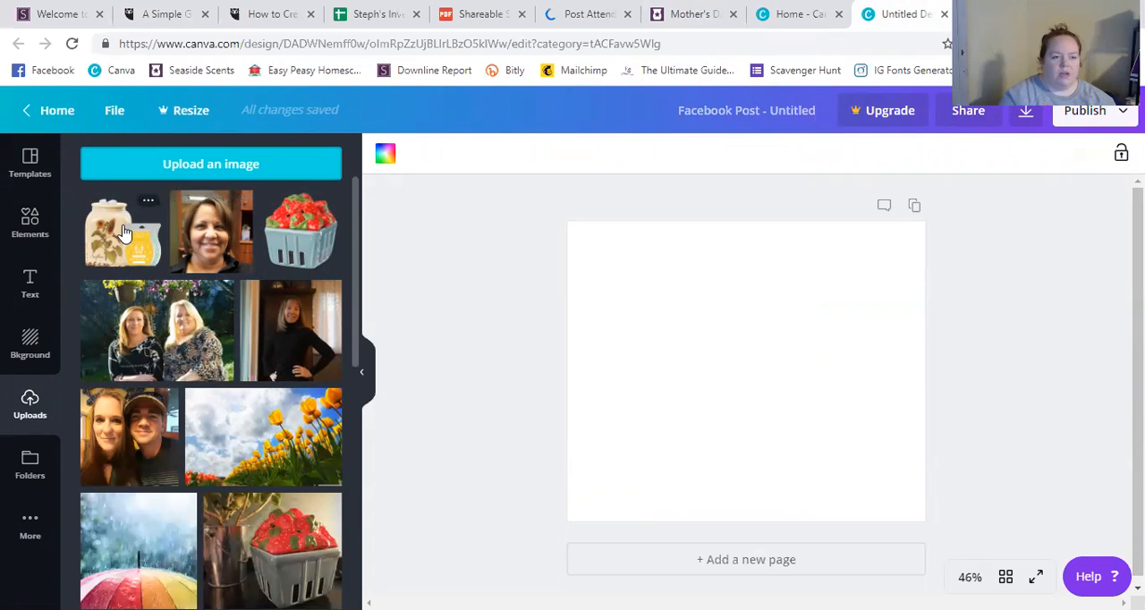
Try placing and slightly resizing the uploaded sunflower warmer image on the page, and delete it.
left_click(117, 226)
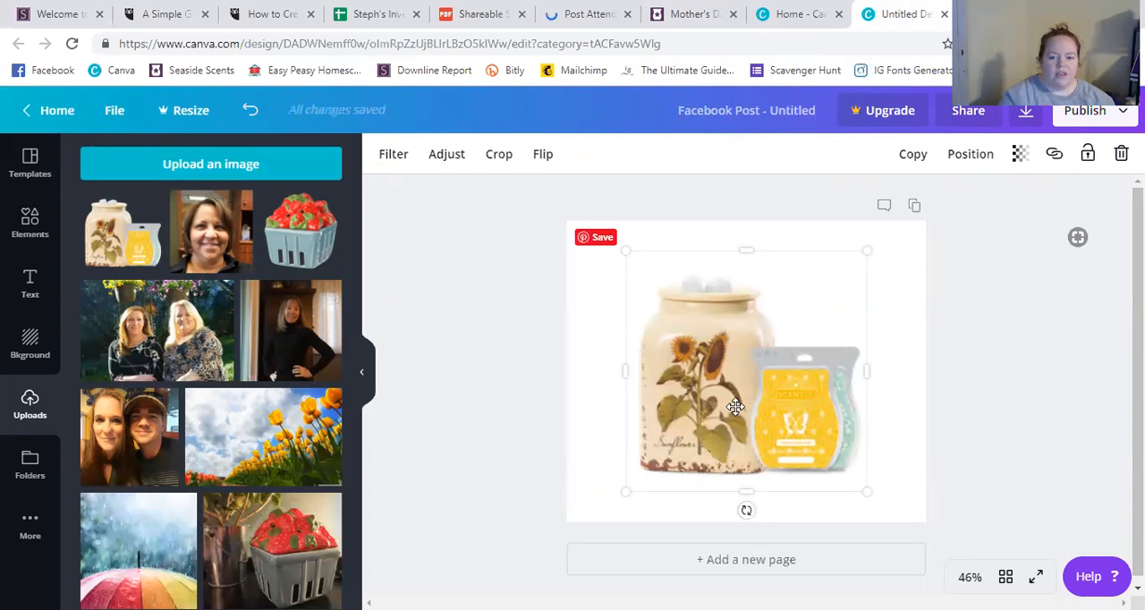
left_click_drag(676, 461, 631, 480)
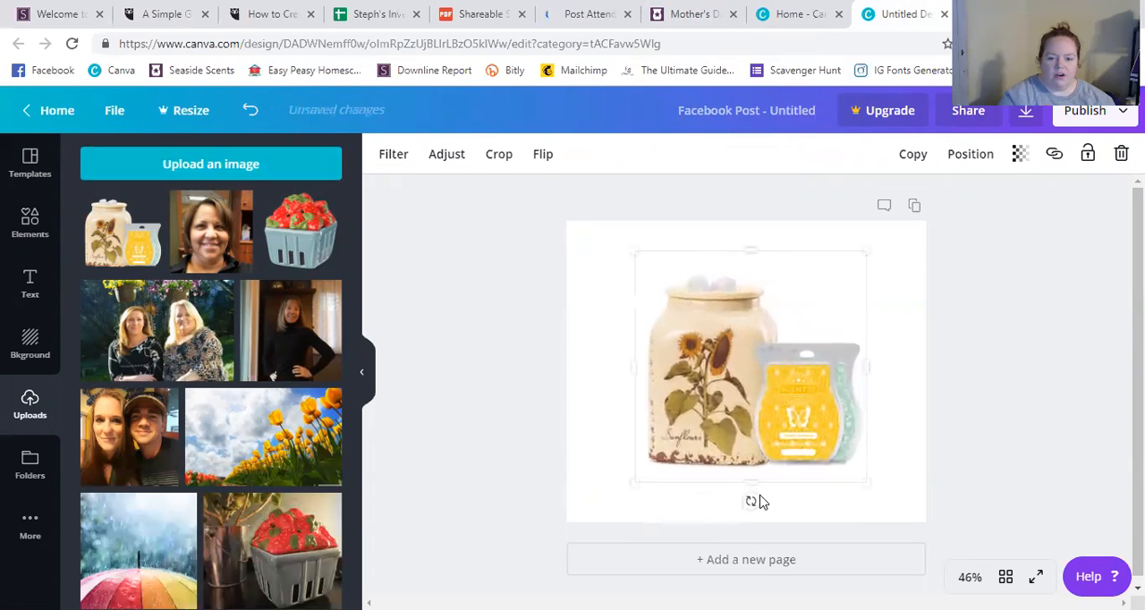
mouse_move(752, 483)
left_mouse_down()
mouse_move(760, 394)
mouse_move(763, 489)
left_mouse_up()
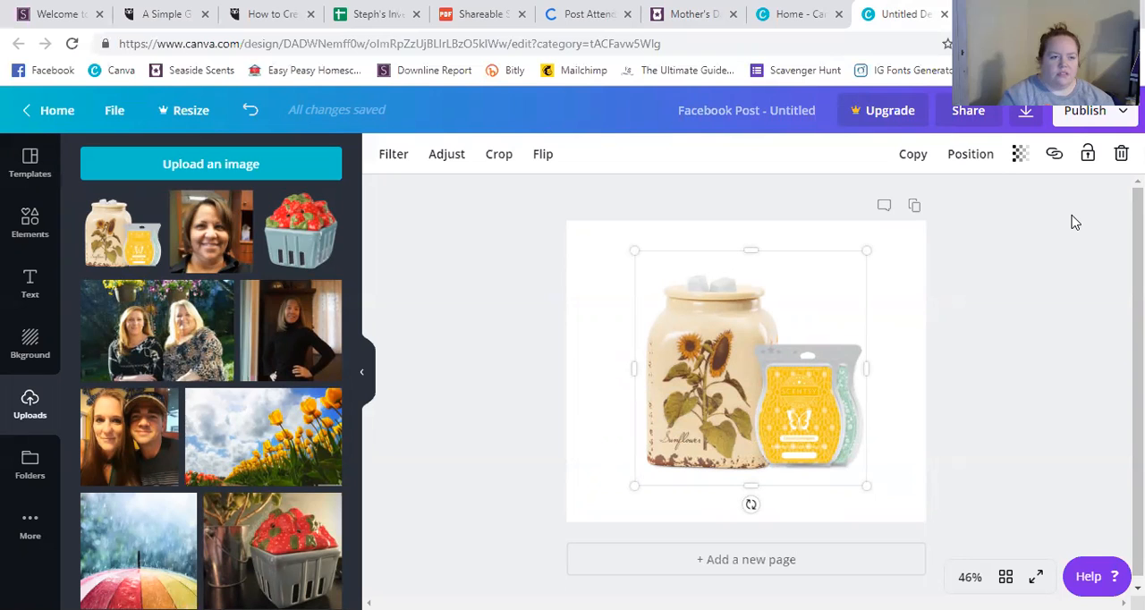
left_click(1121, 154)
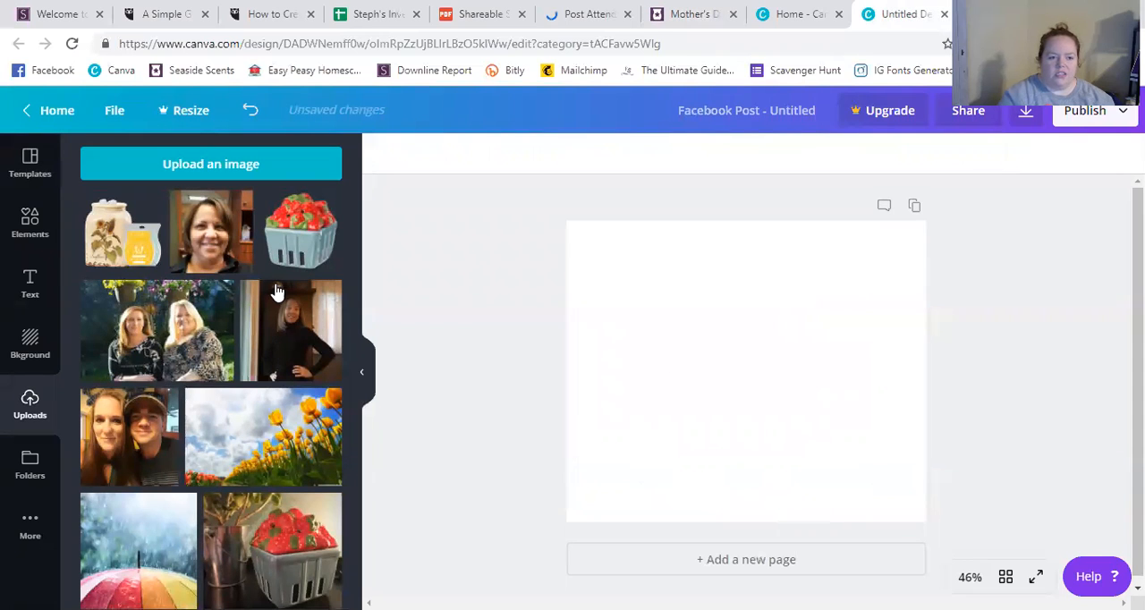
Search the design elements for "grass".
left_click(32, 224)
left_click(36, 163)
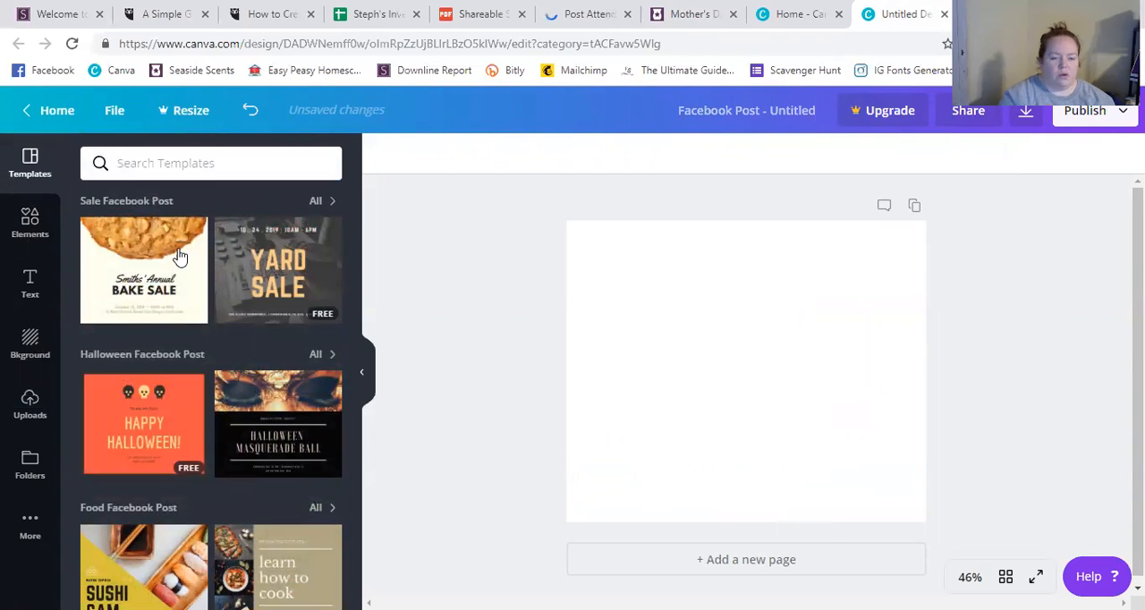
left_click(27, 224)
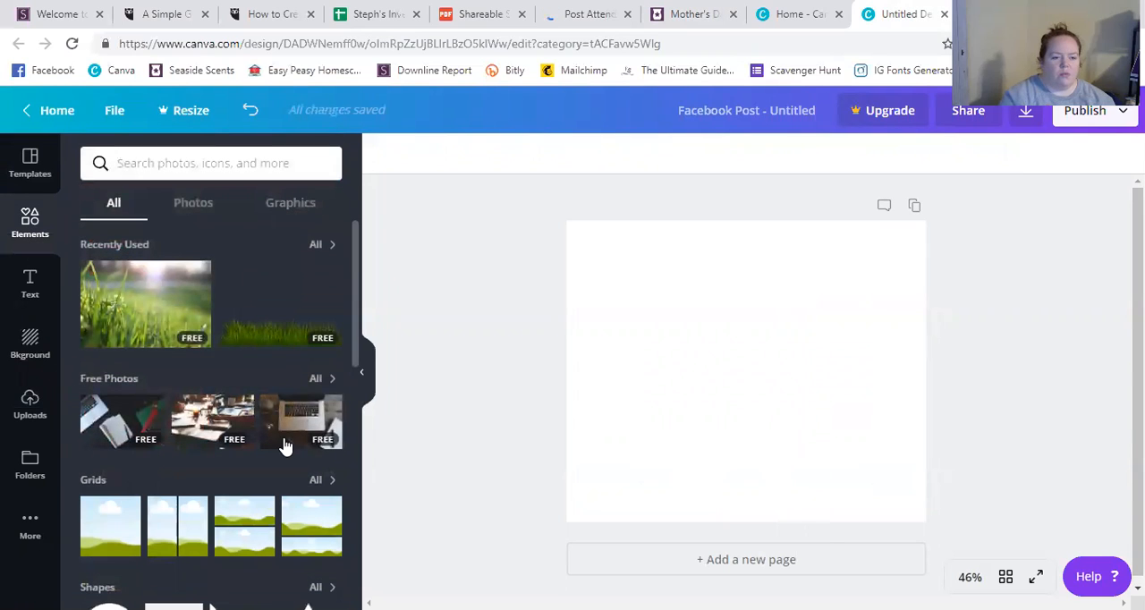
left_click(182, 164)
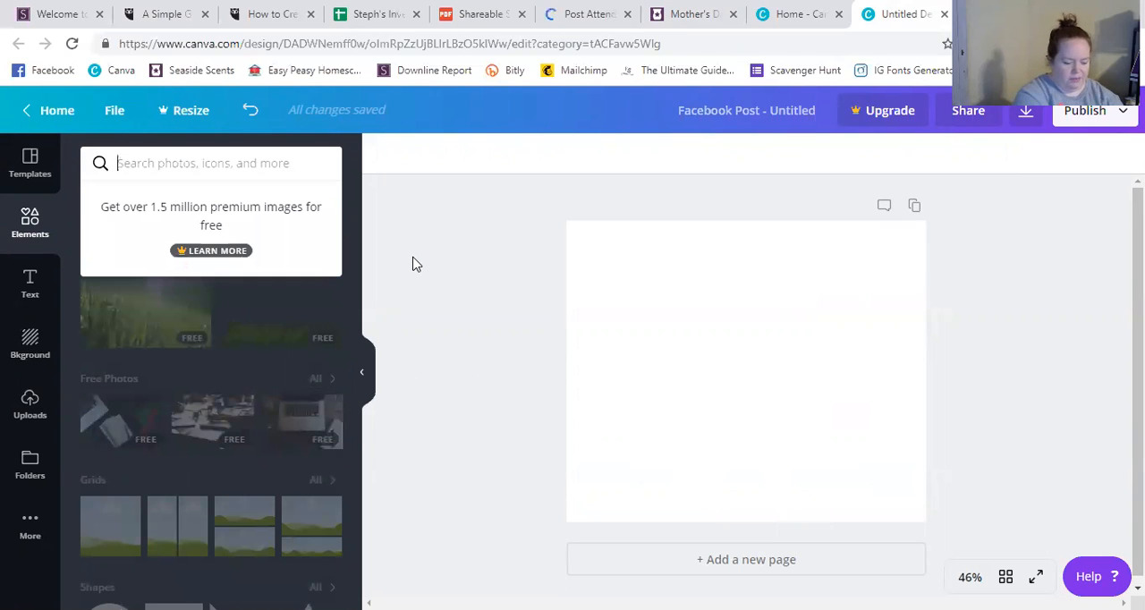
type("grass")
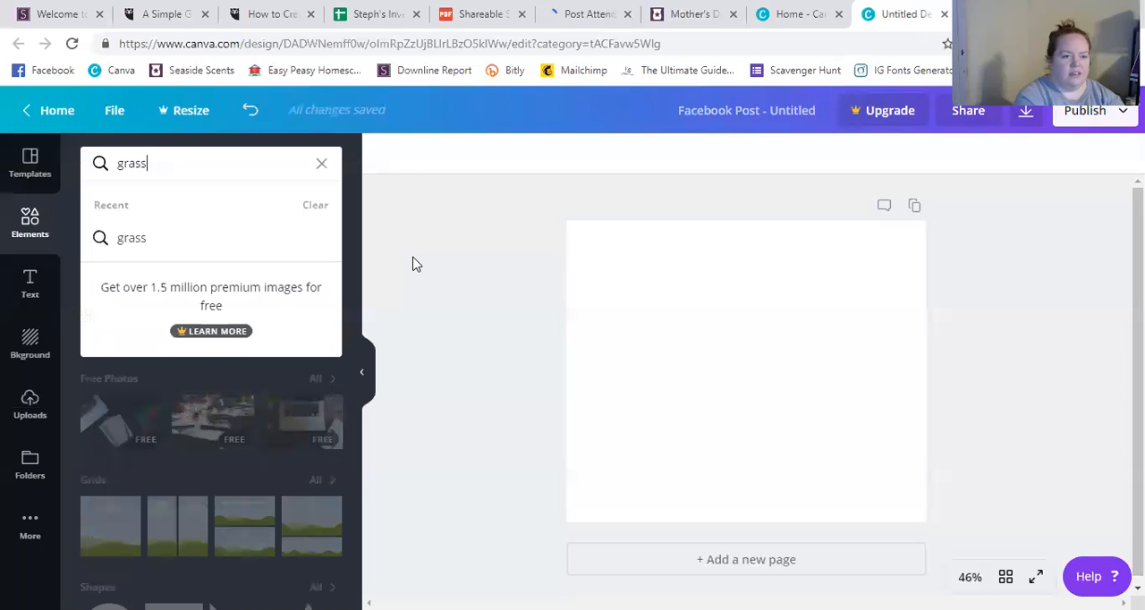
key("Return")
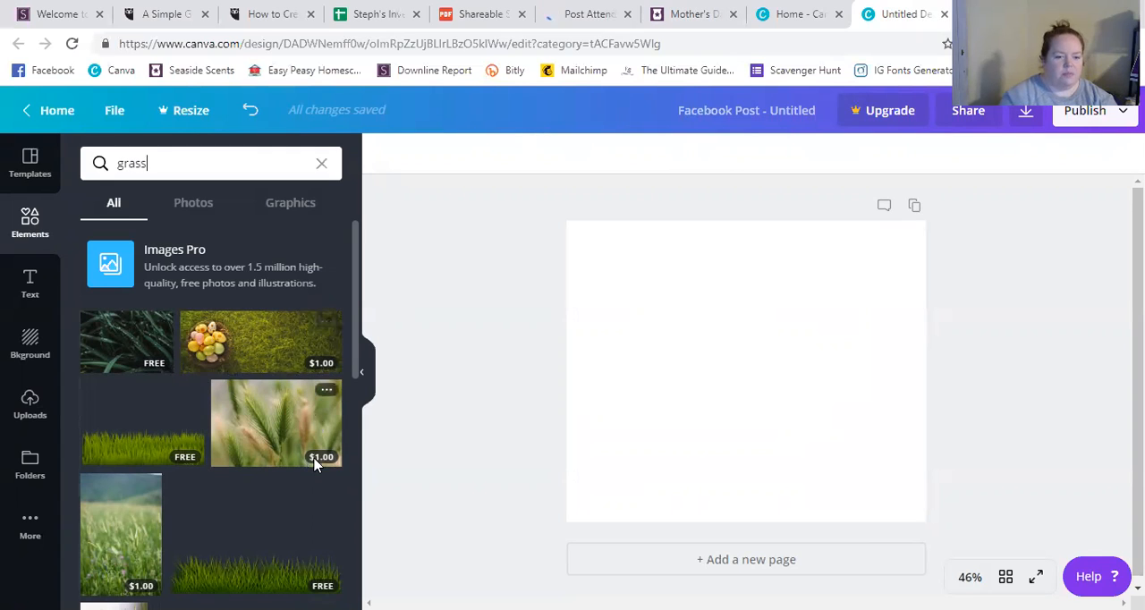
Look through the grass results, including the photos-only and graphics-only views, and return to all results.
scroll(250, 473, "down", 4)
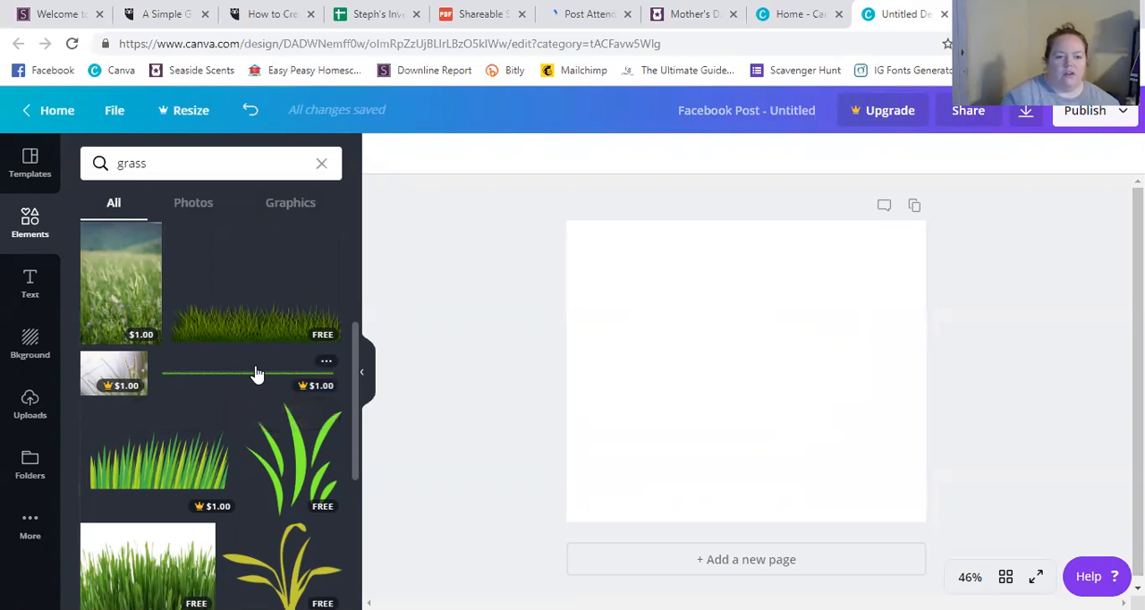
scroll(257, 374, "up", 3)
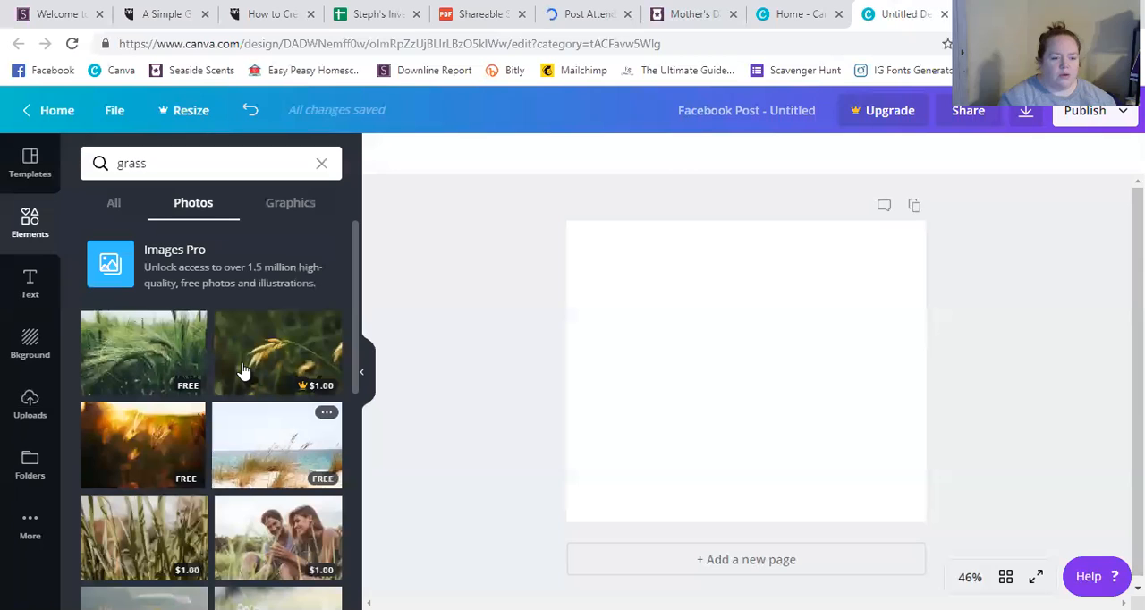
left_click(292, 206)
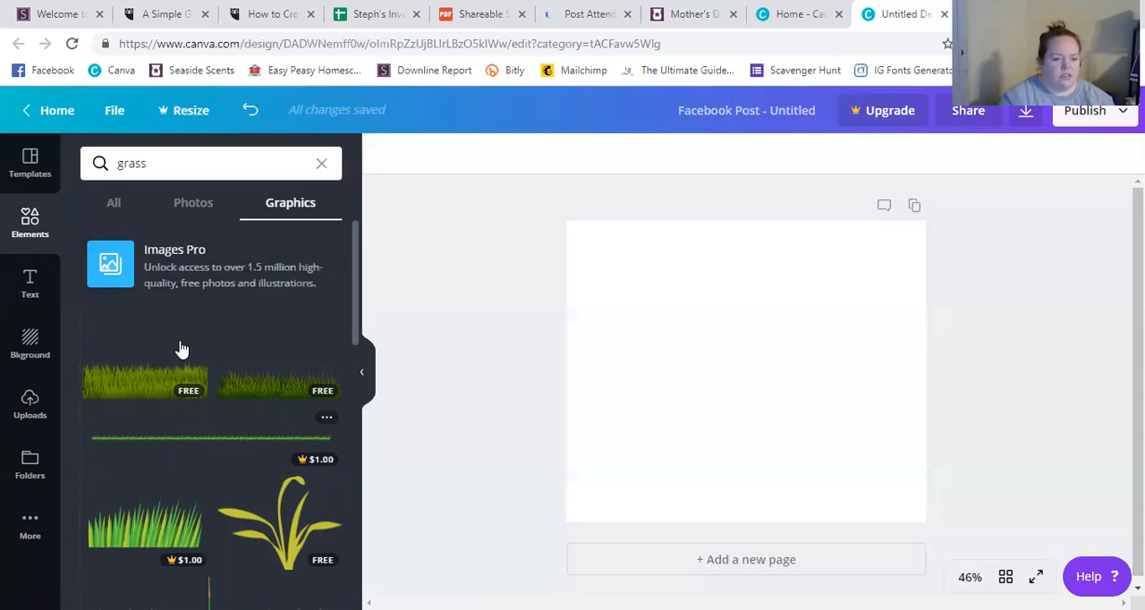
left_click(113, 204)
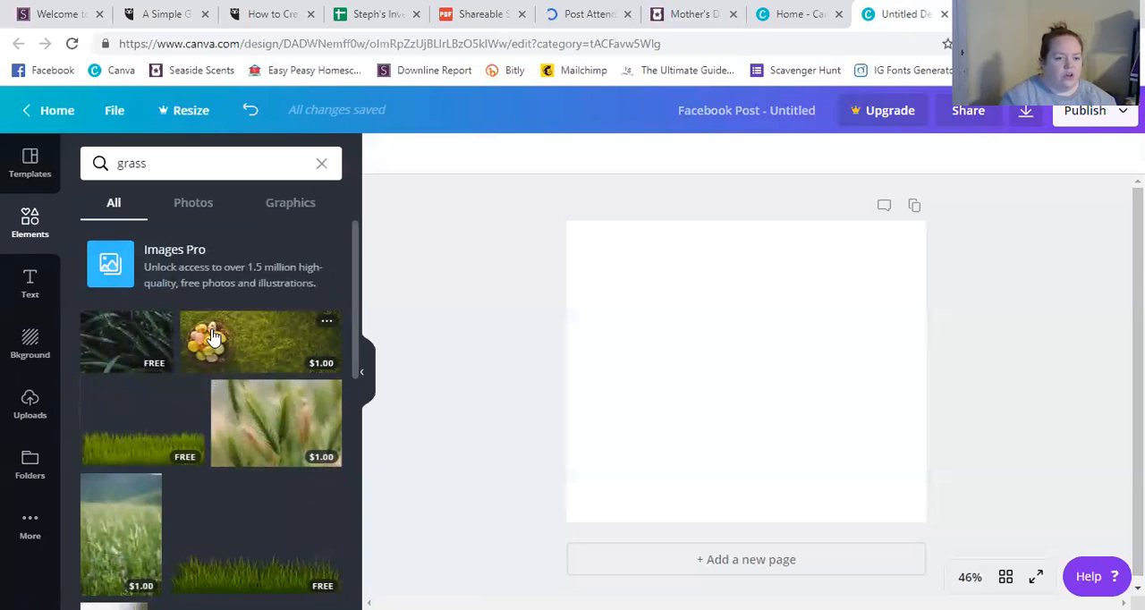
Add the free green grass strip to the page, enlarge it beyond the full page width, and align it along the page's bottom edge.
left_click(147, 442)
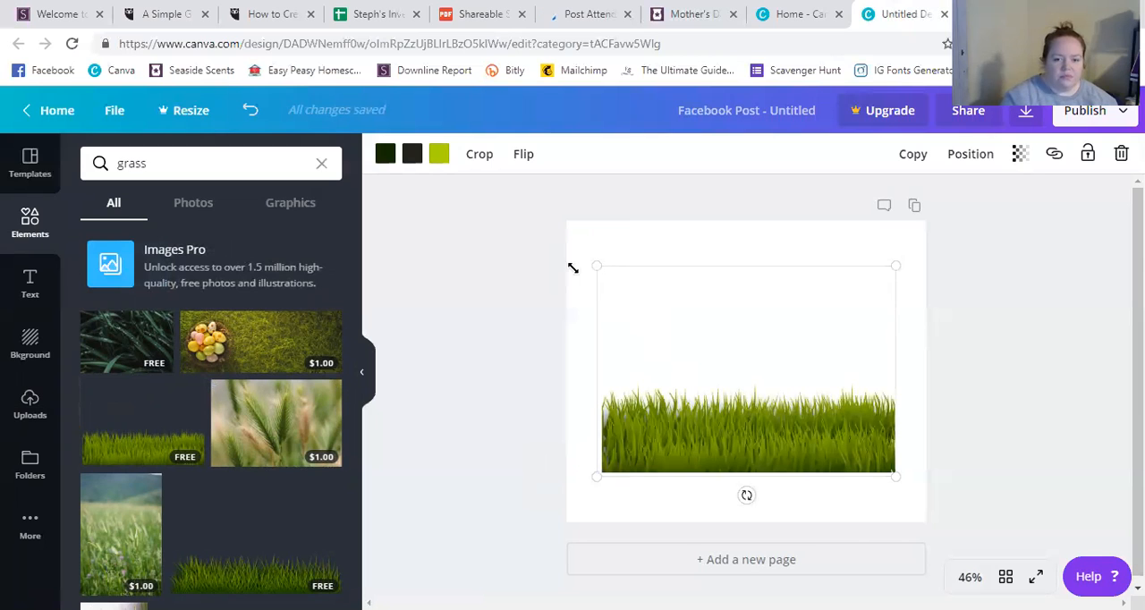
left_click_drag(527, 281, 513, 281)
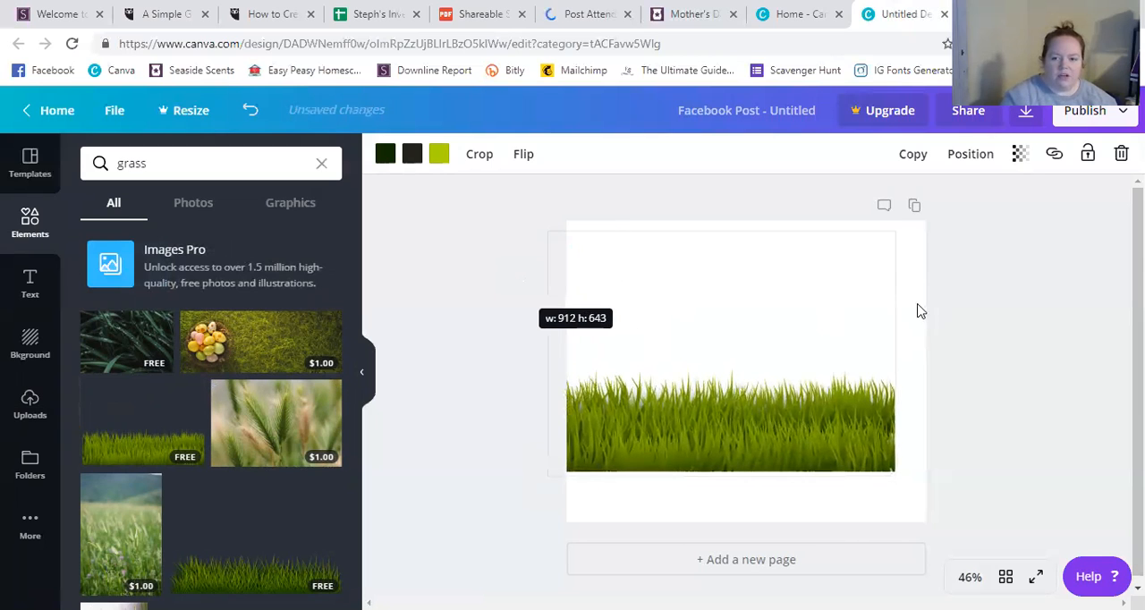
left_click_drag(962, 240, 1024, 247)
left_click_drag(812, 327, 810, 382)
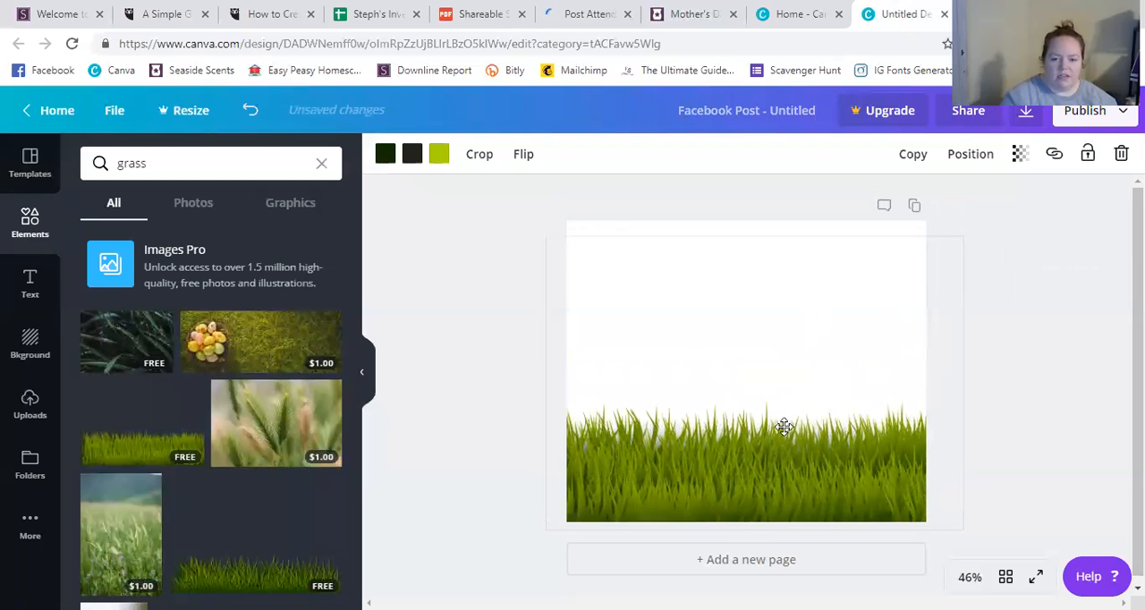
Add the uploaded sunflower warmer image, shrink it slightly, and place it on the grass in the page's lower-left area.
left_click(944, 407)
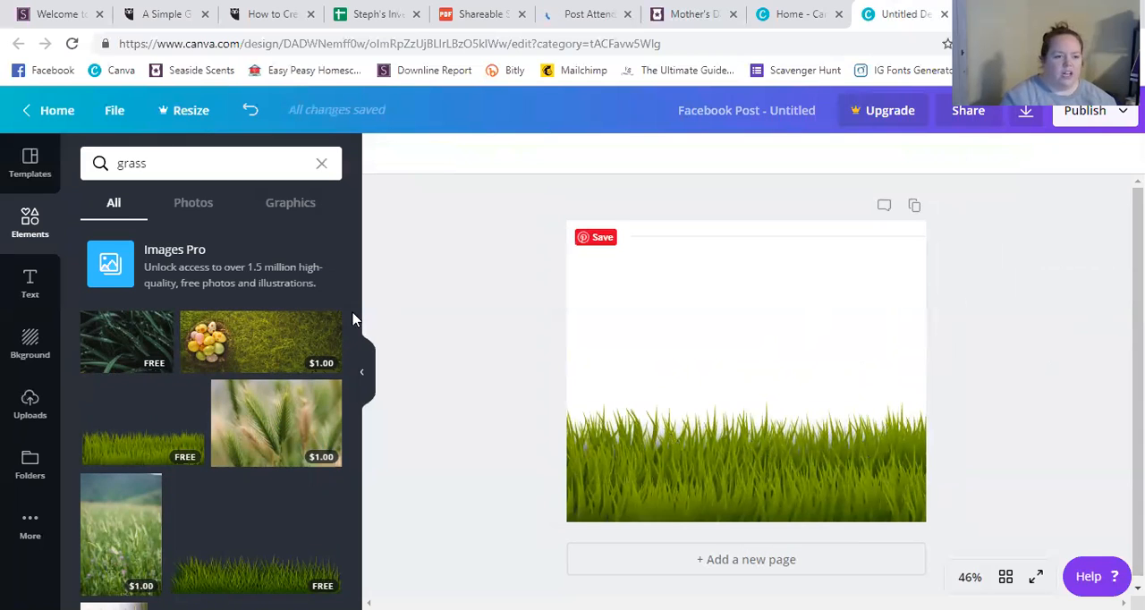
left_click(29, 405)
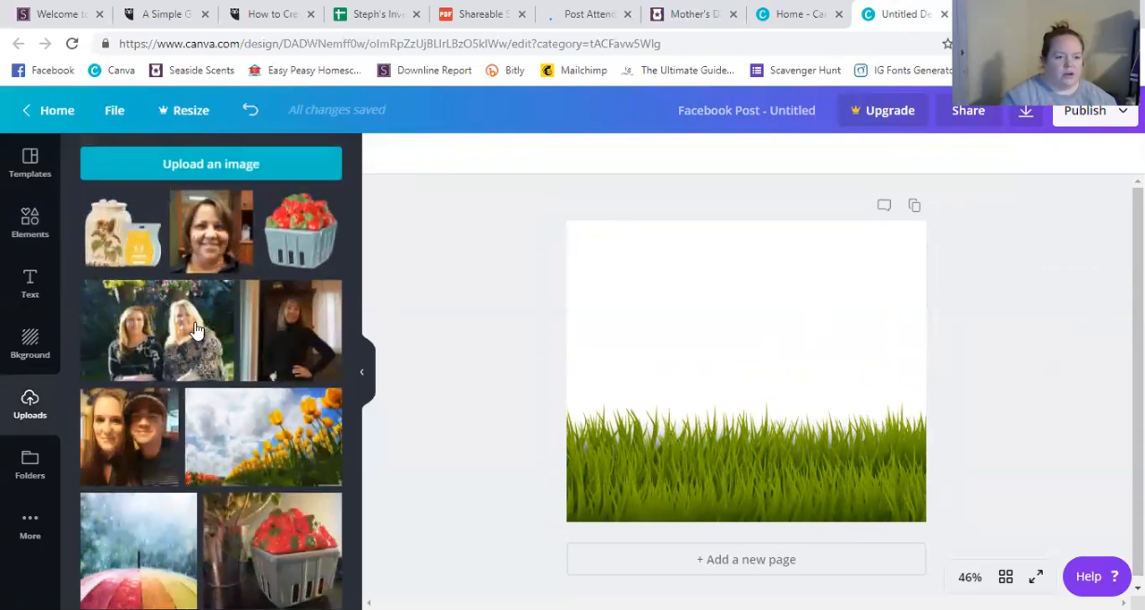
left_click(130, 251)
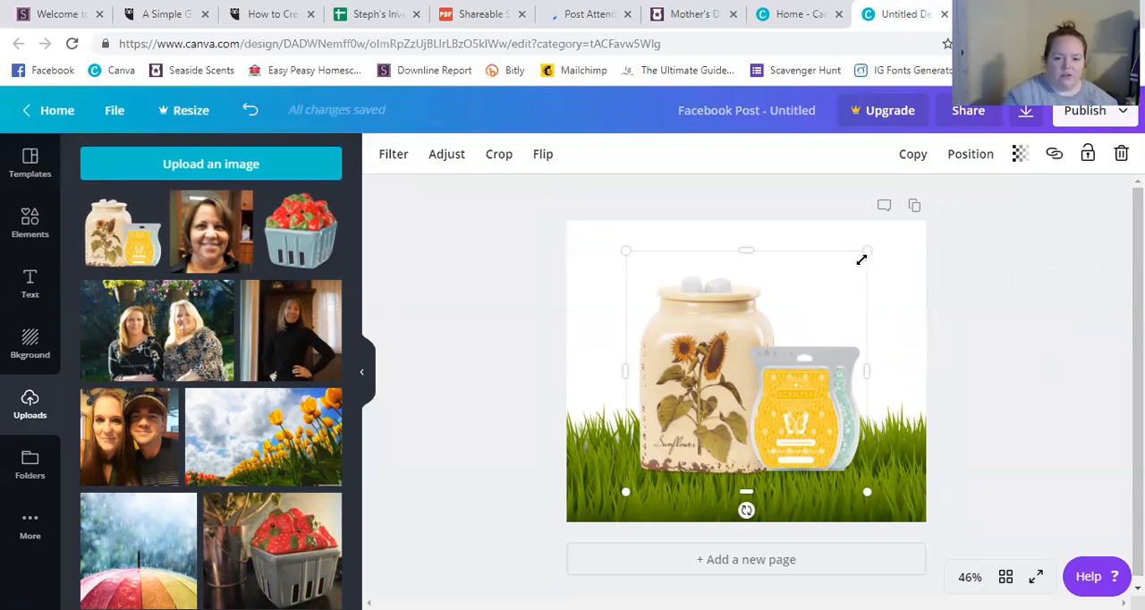
left_click_drag(850, 275, 839, 288)
left_click_drag(783, 366, 721, 417)
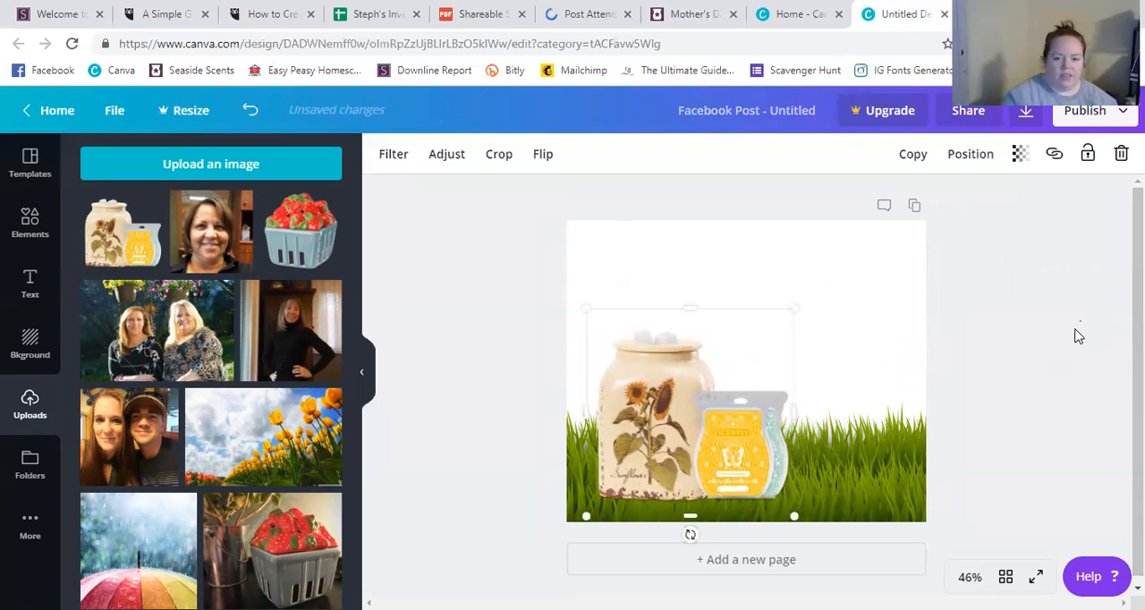
left_click(1048, 358)
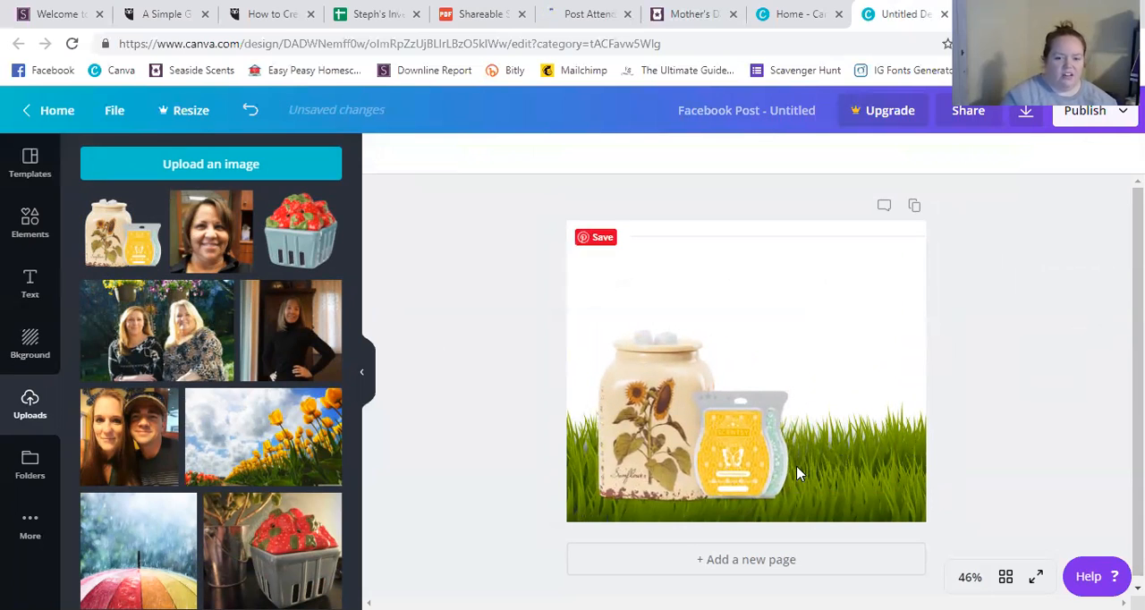
Delete the grass strip and add the free photo of tall grass with blurred sunlight from the grass results.
left_click(894, 460)
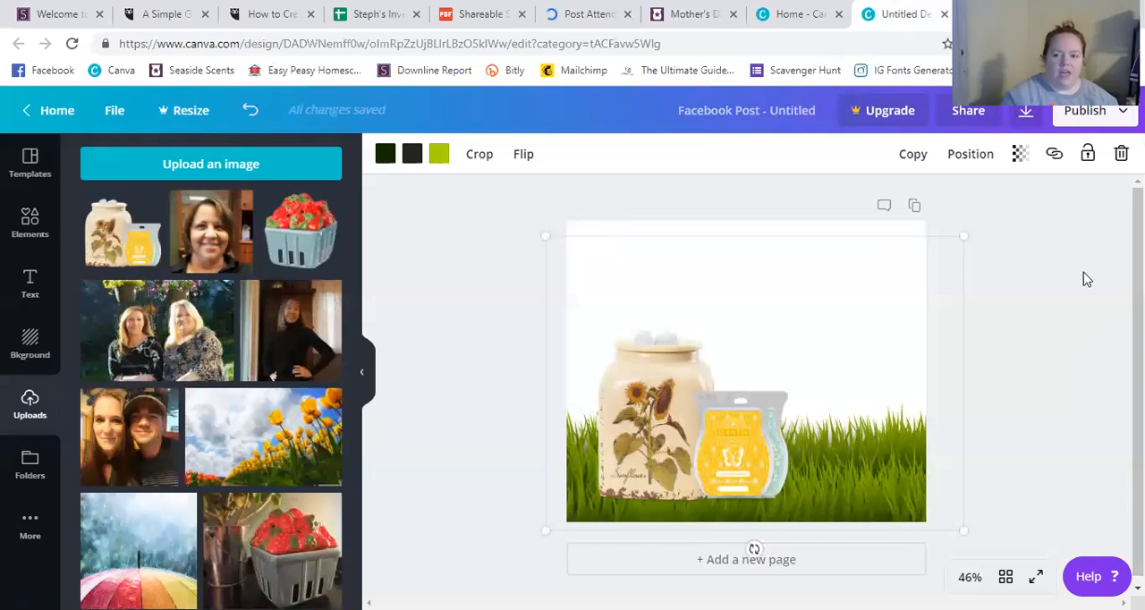
left_click(1120, 156)
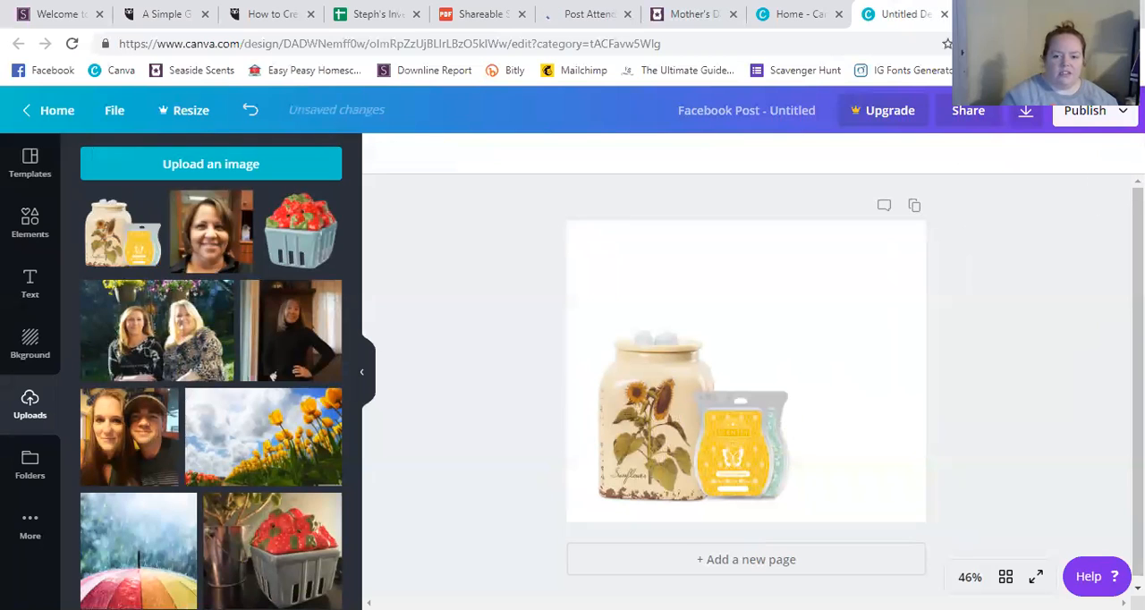
left_click(31, 225)
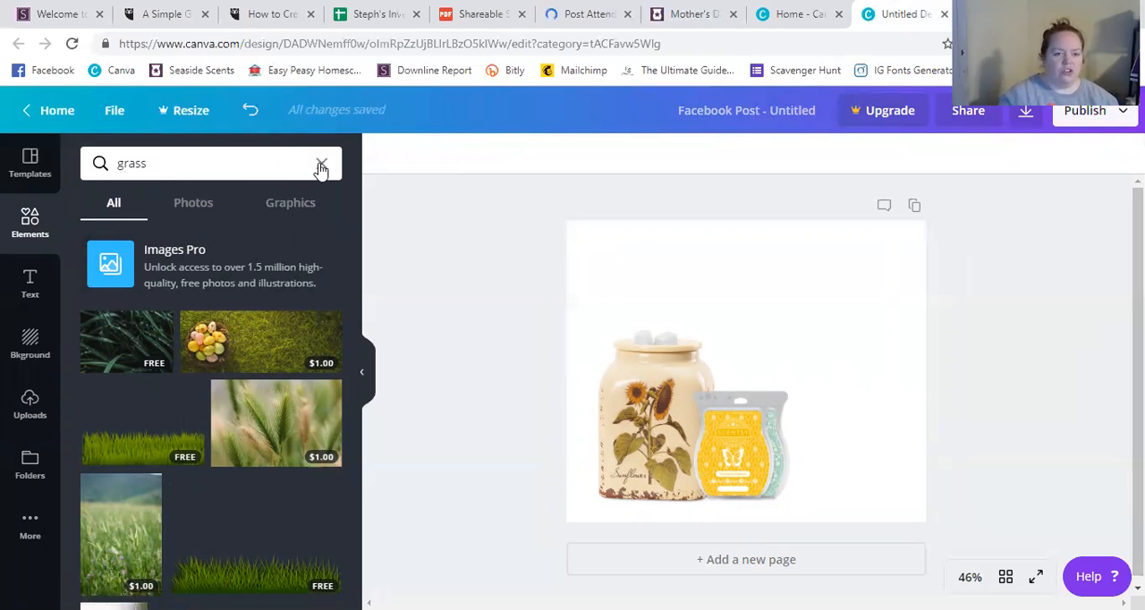
scroll(251, 363, "down", 3)
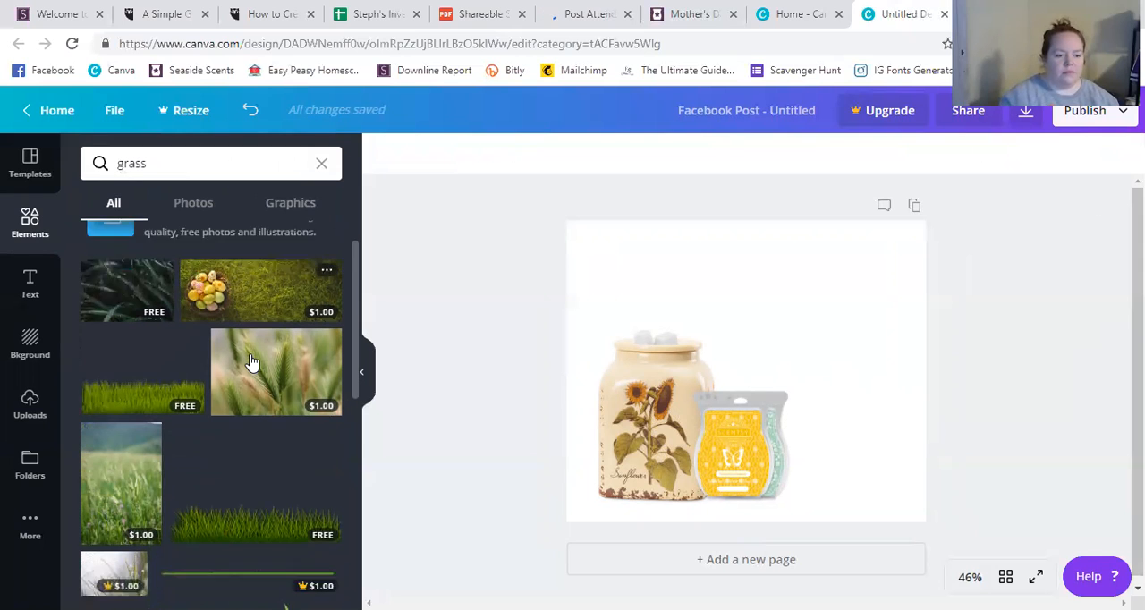
scroll(252, 363, "down", 6)
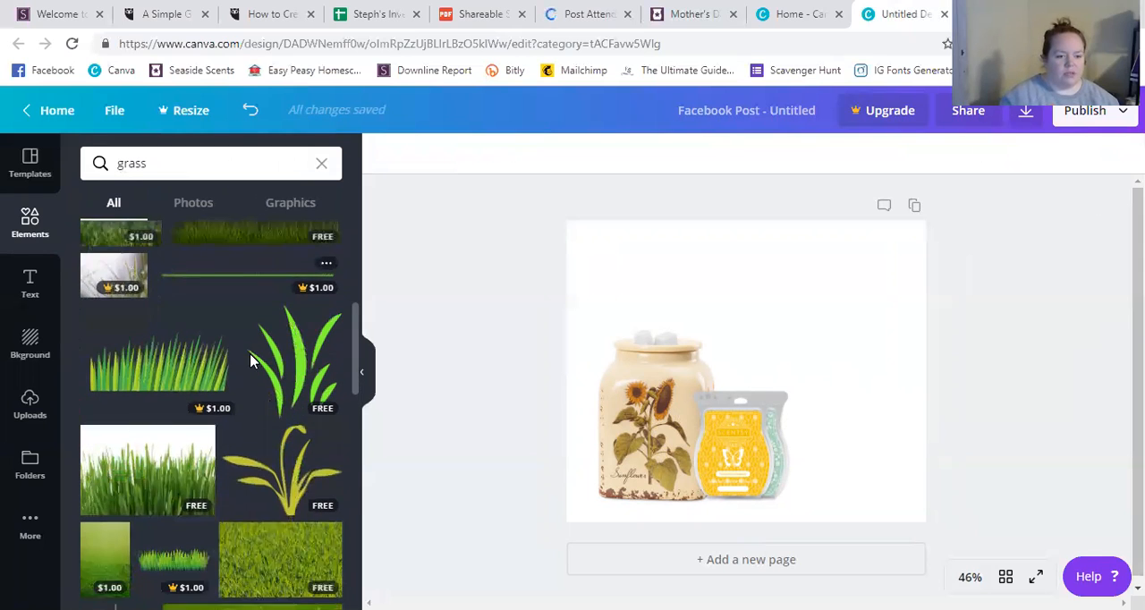
scroll(253, 363, "down", 4)
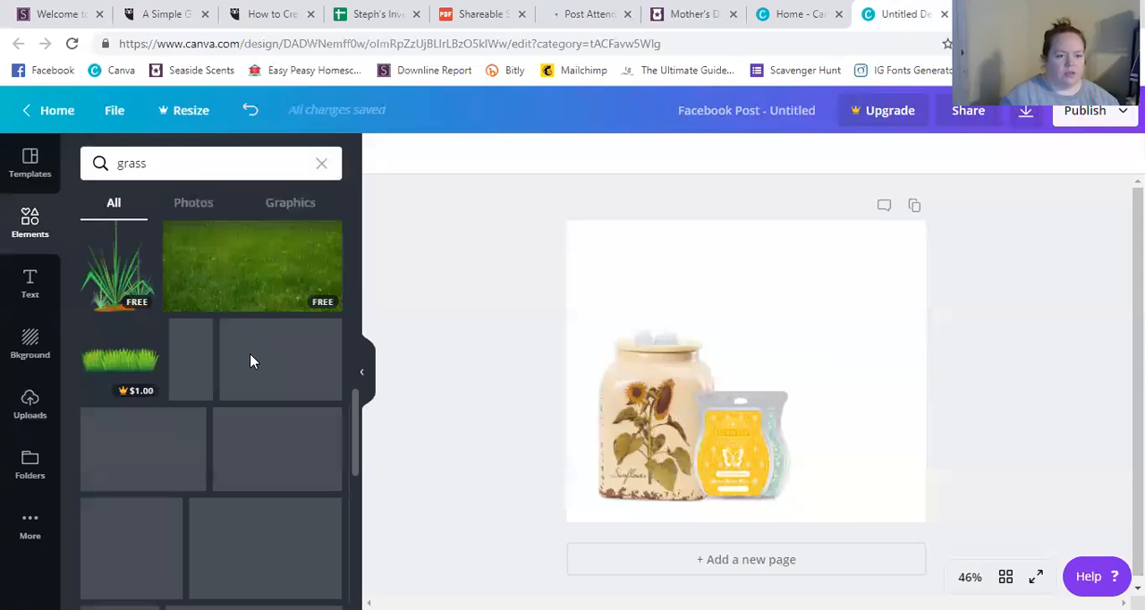
scroll(251, 361, "up", 3)
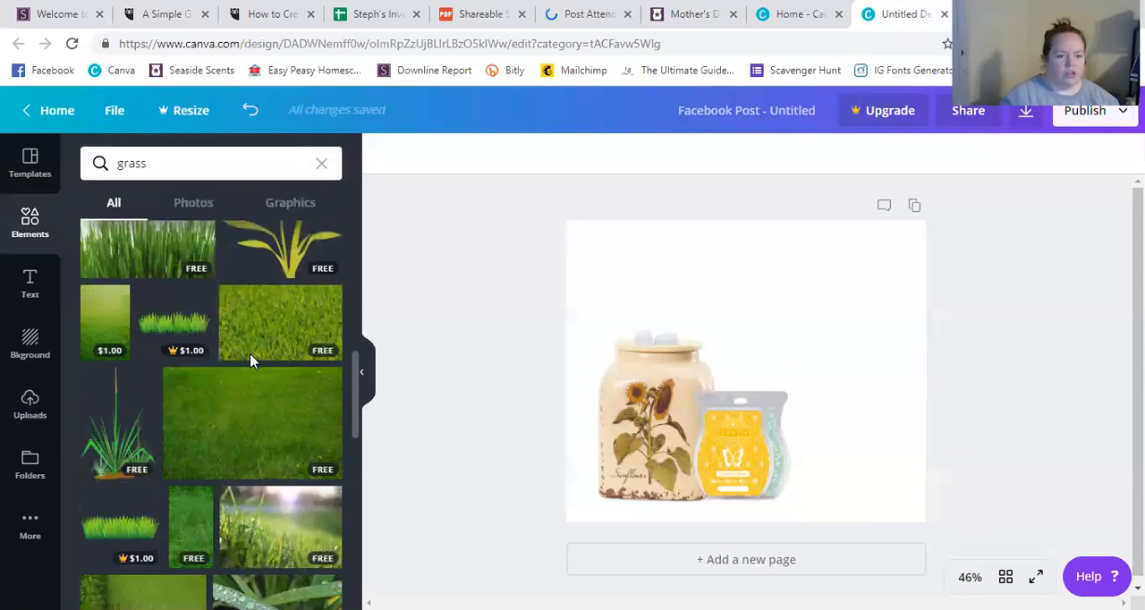
scroll(251, 361, "down", 3)
scroll(248, 385, "down", 1)
left_click(261, 370)
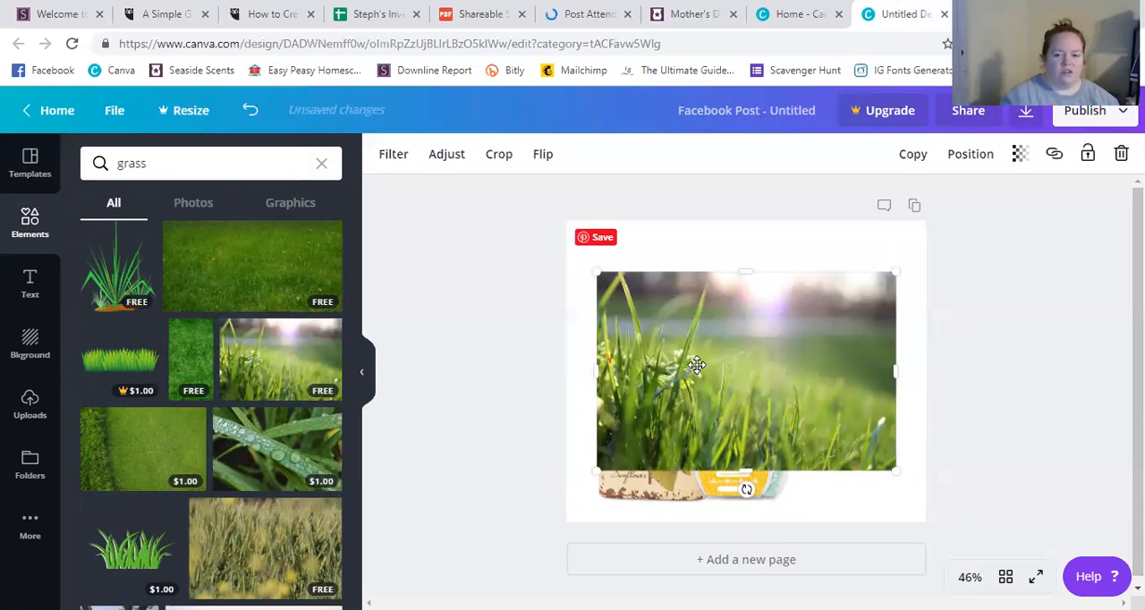
Enlarge the grass photo beyond the page edges and position it to fill the page as the background behind the warmer.
left_click_drag(580, 244, 557, 226)
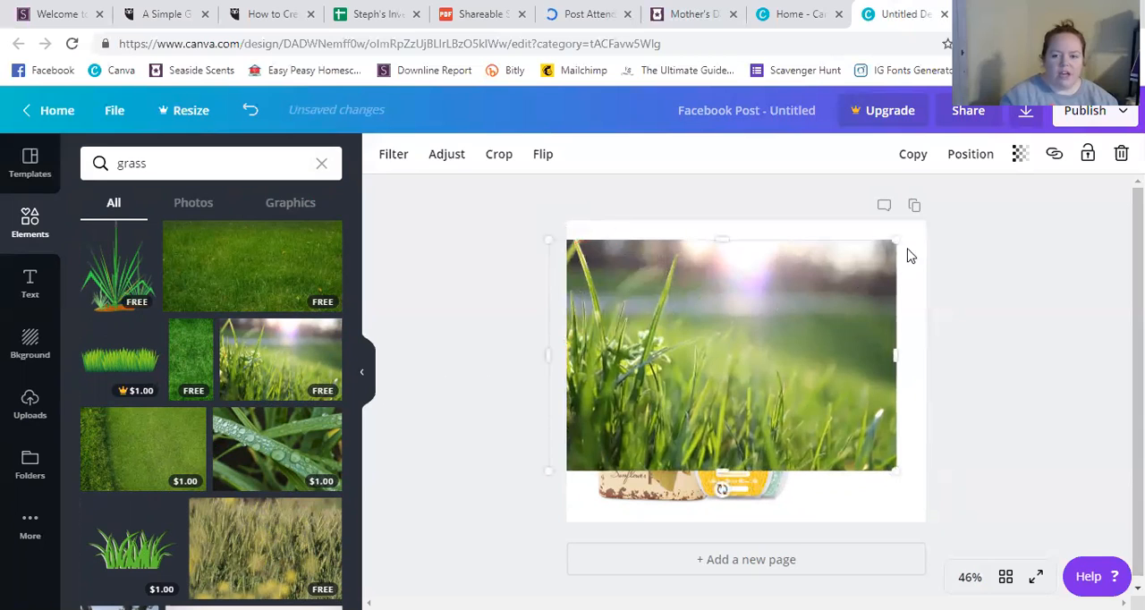
left_click_drag(901, 241, 971, 230)
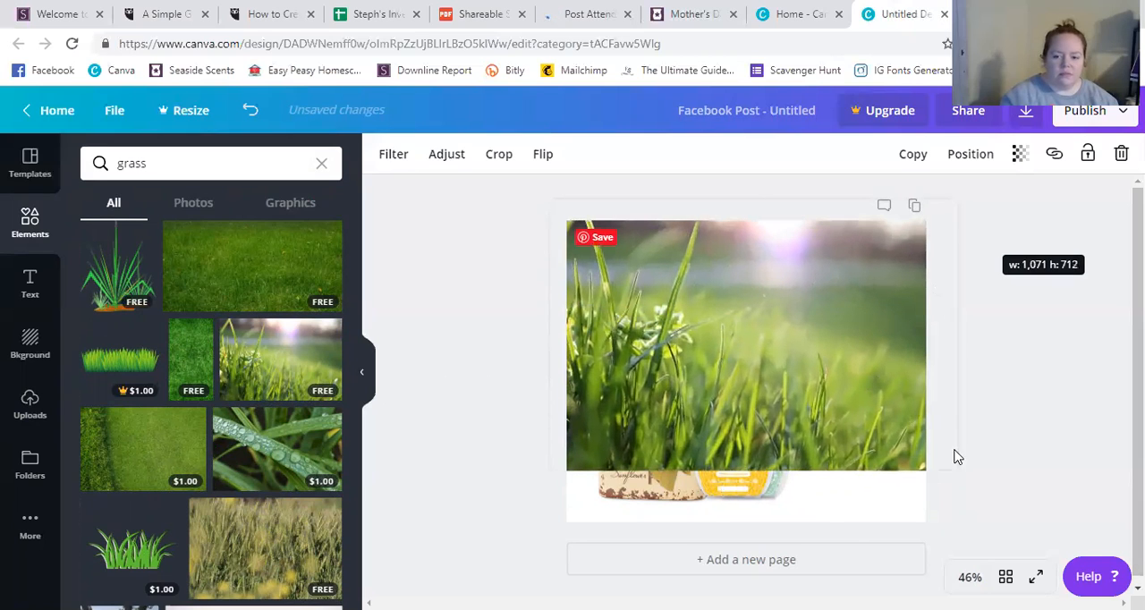
left_click_drag(992, 512, 1029, 551)
left_click(808, 385)
left_click_drag(803, 383, 754, 386)
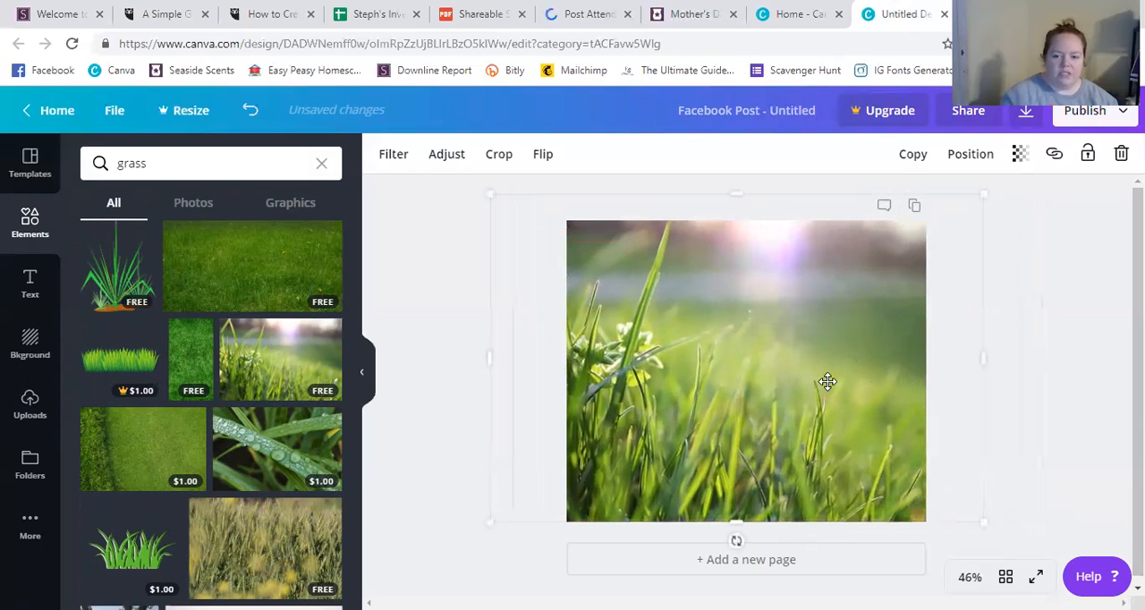
left_click(1060, 328)
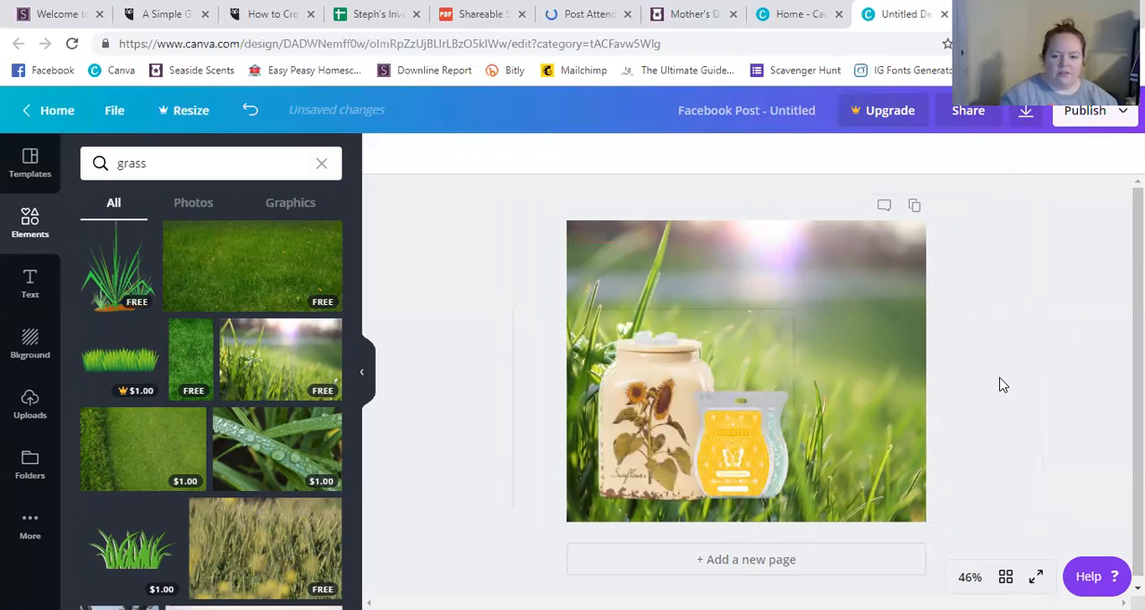
Try placing the sunflower warmer image in the page's lower-right area.
left_click(890, 313)
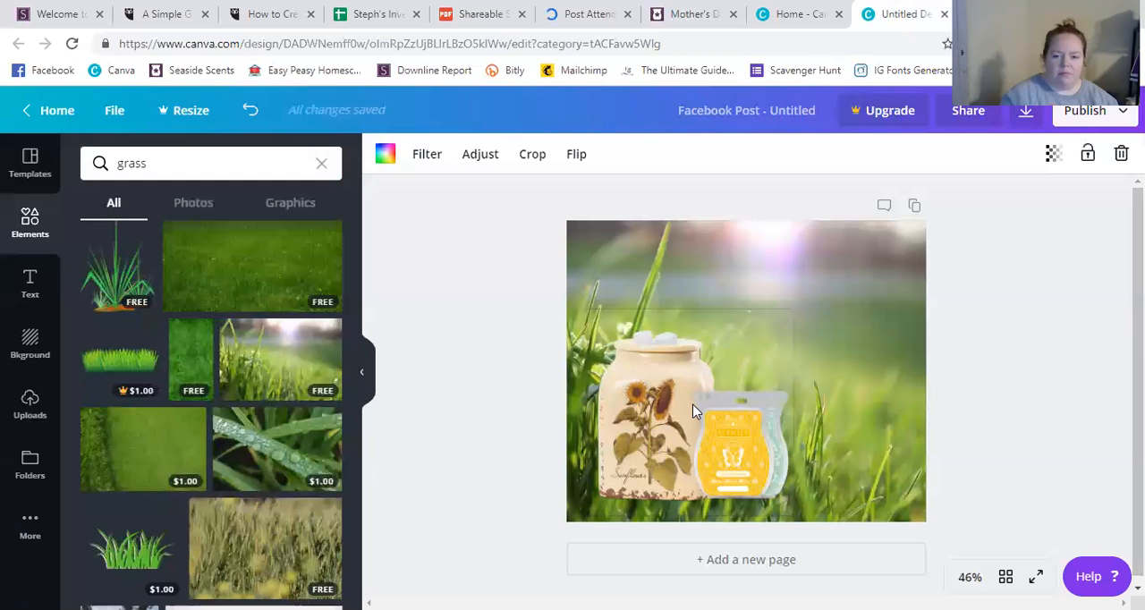
left_click_drag(720, 411, 774, 413)
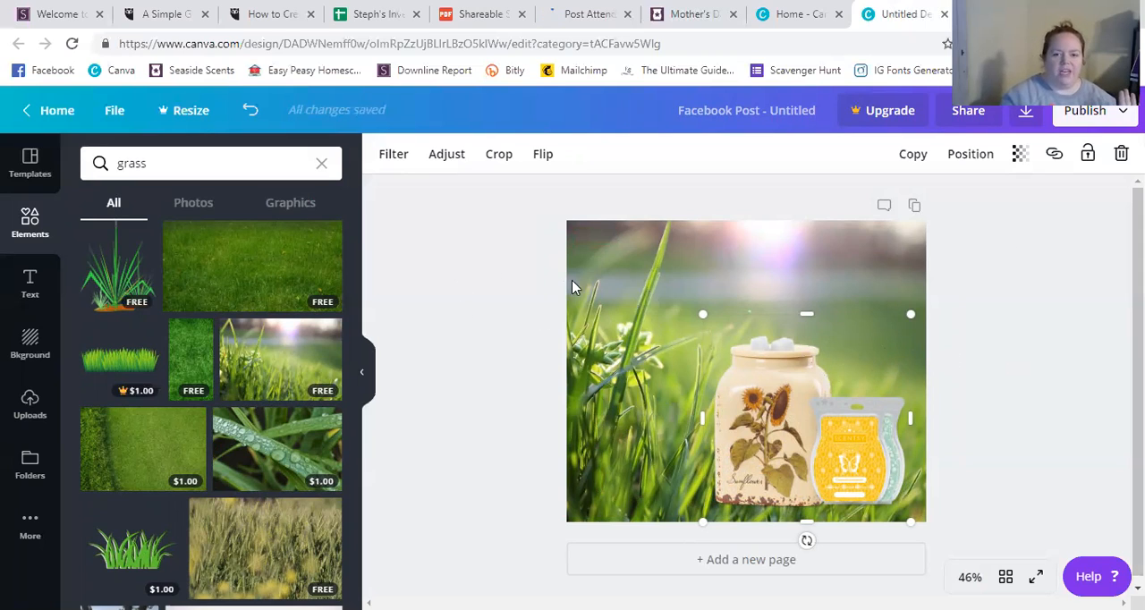
left_click(600, 272)
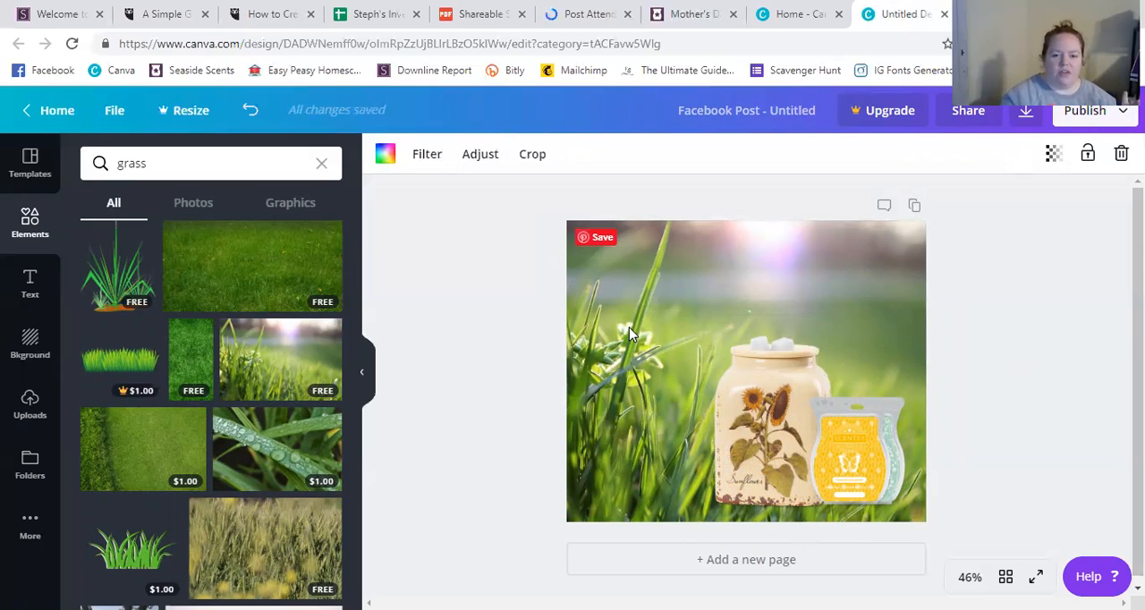
left_click(964, 296)
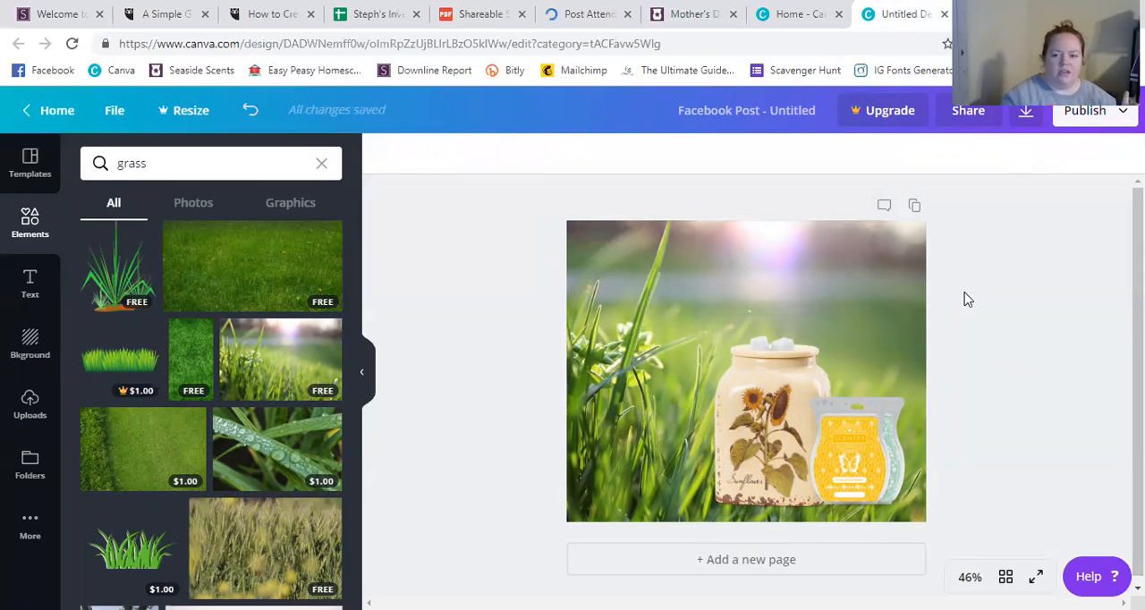
Flip the grass background horizontally and place the sunflower warmer image in the page's lower-left area.
left_click(859, 271)
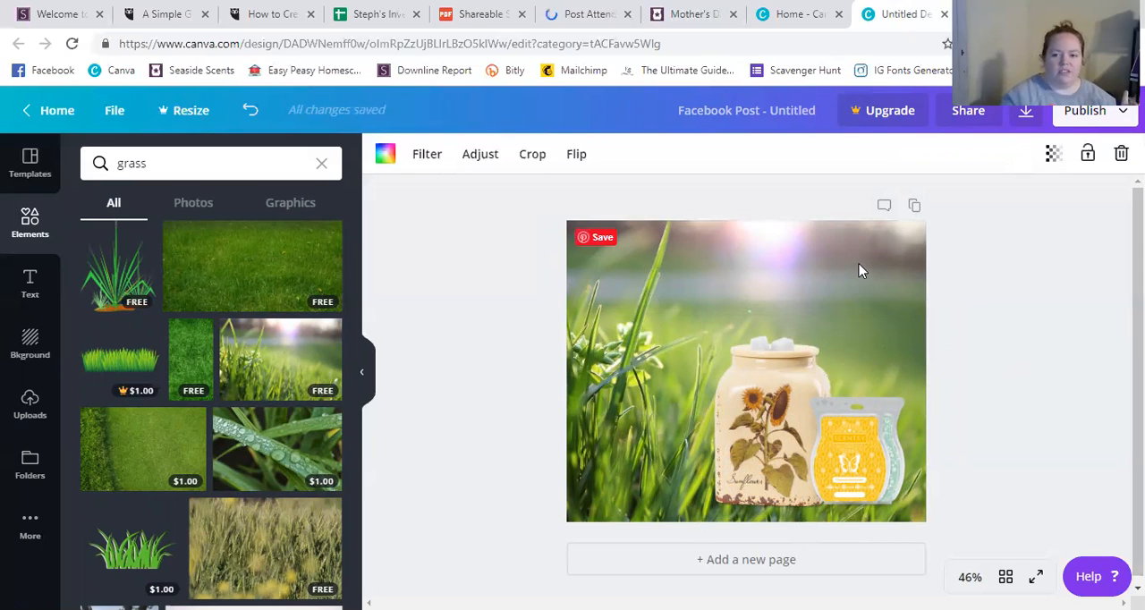
left_click(575, 158)
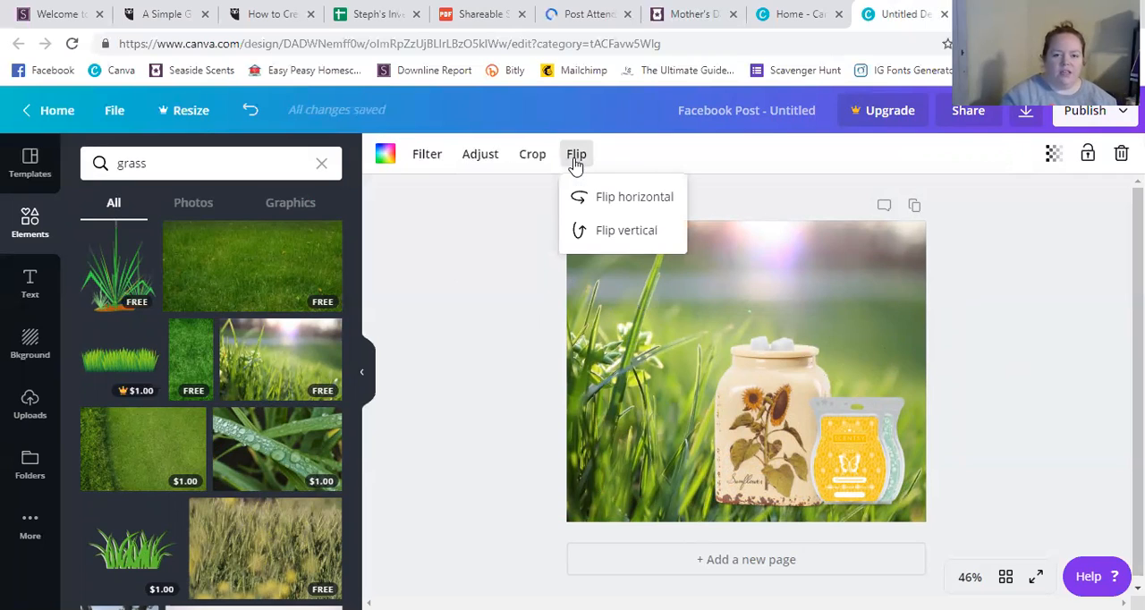
left_click(618, 204)
left_click(480, 342)
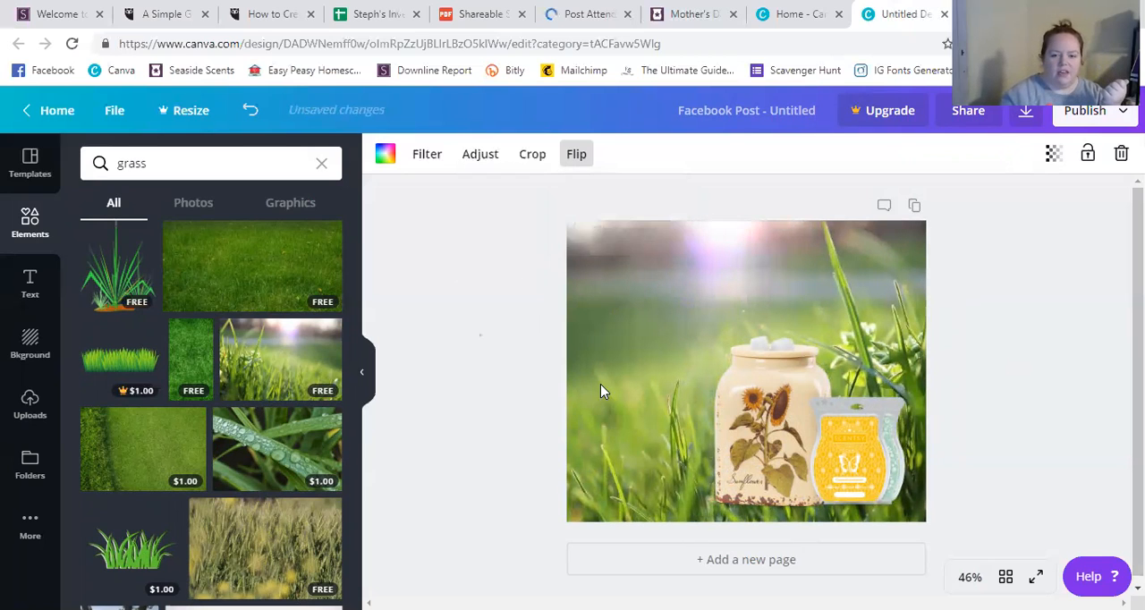
left_click(793, 429)
left_click_drag(792, 430, 673, 426)
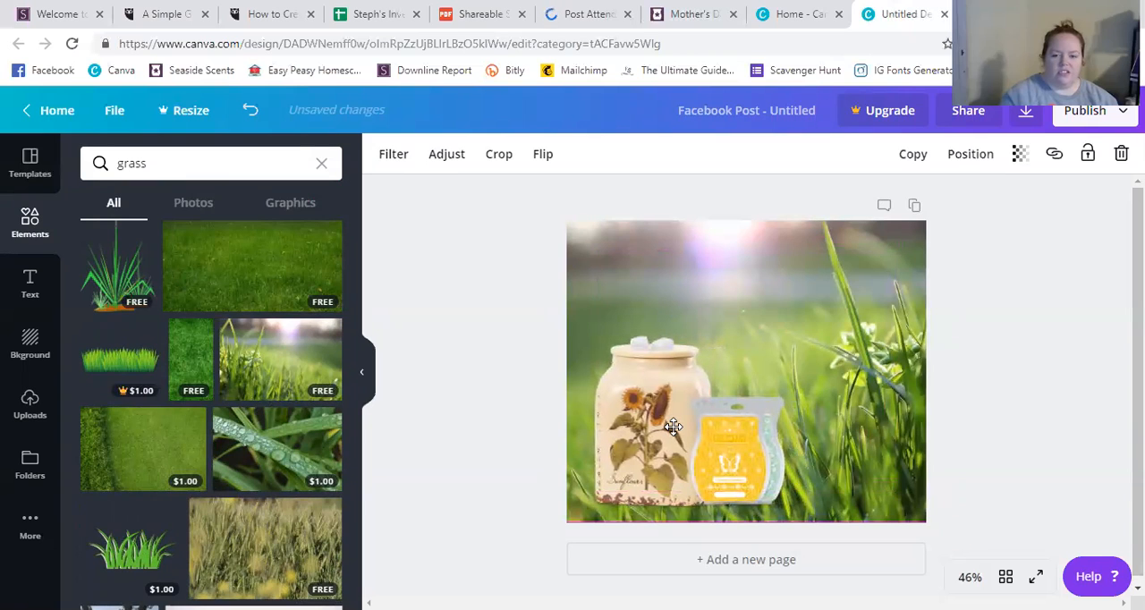
Reposition the grass background photo slightly lower within its crop frame.
left_click(875, 306)
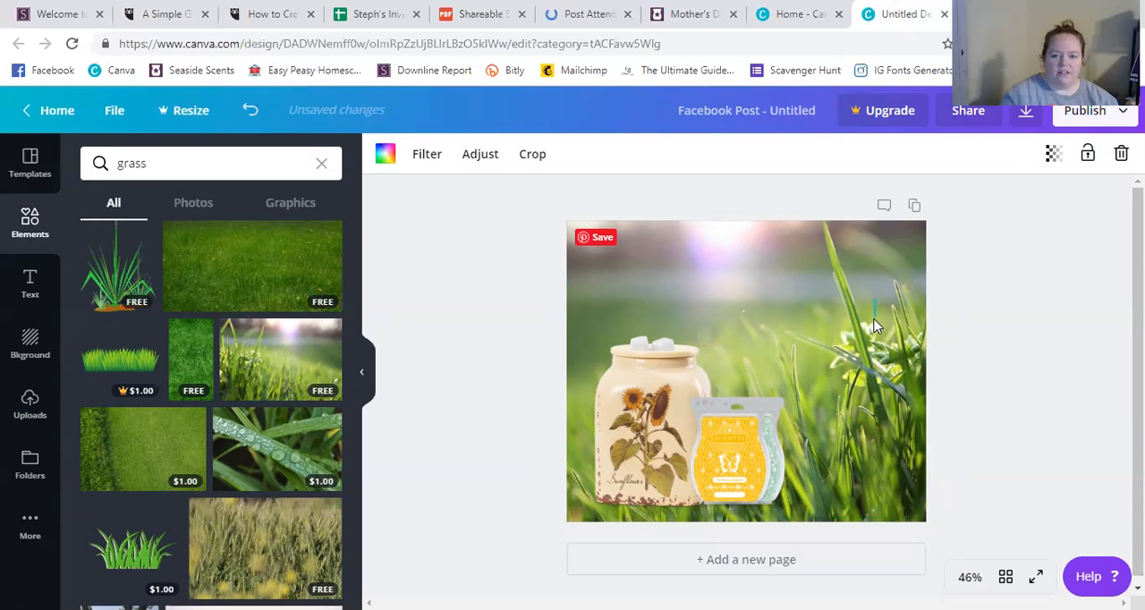
double_click(874, 322)
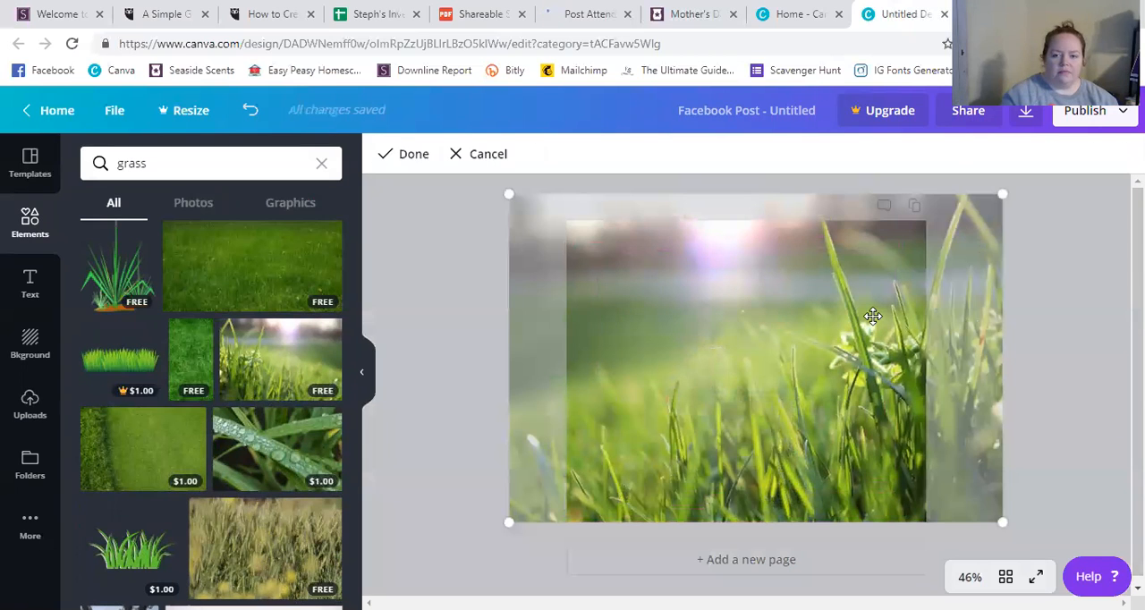
left_click_drag(886, 290, 886, 306)
left_click(1064, 319)
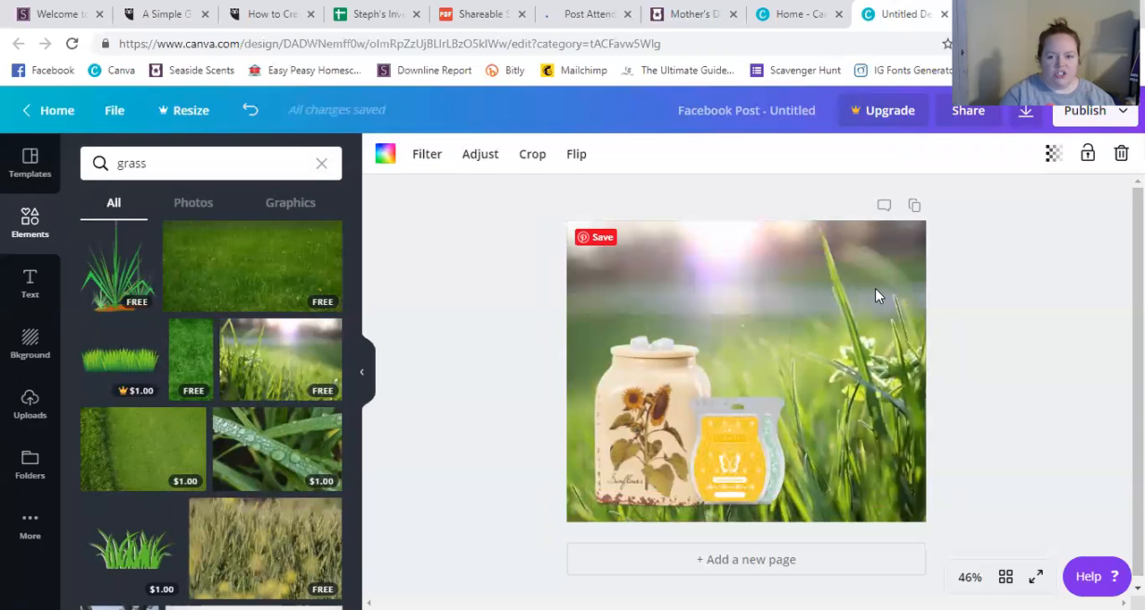
Lower the grass background's transparency value to 38.
left_click(1054, 157)
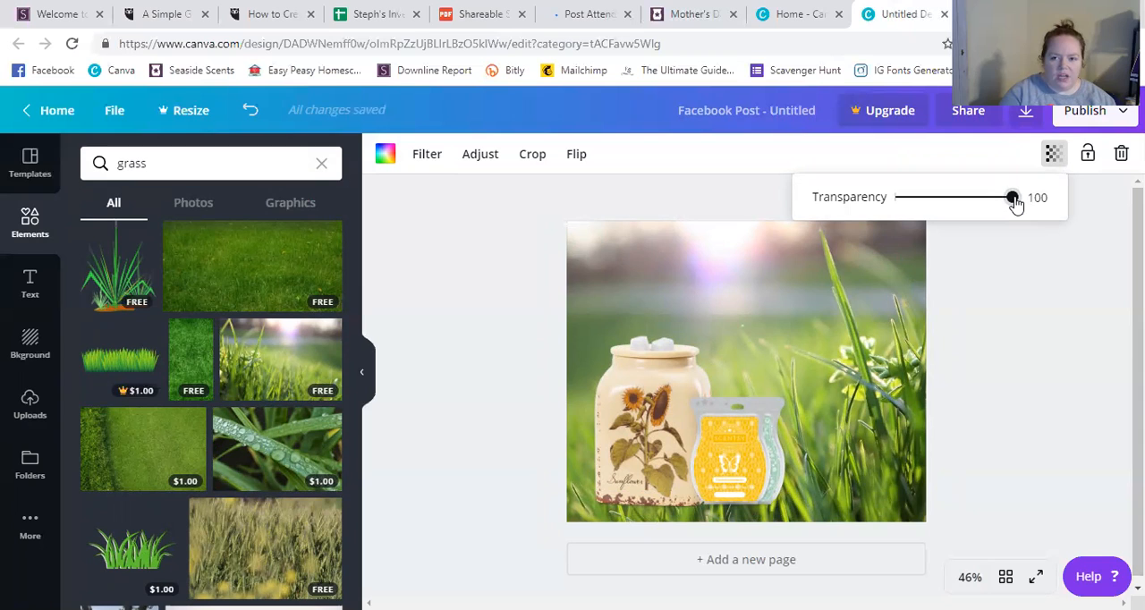
left_click_drag(1015, 203, 982, 202)
left_click_drag(969, 199, 940, 200)
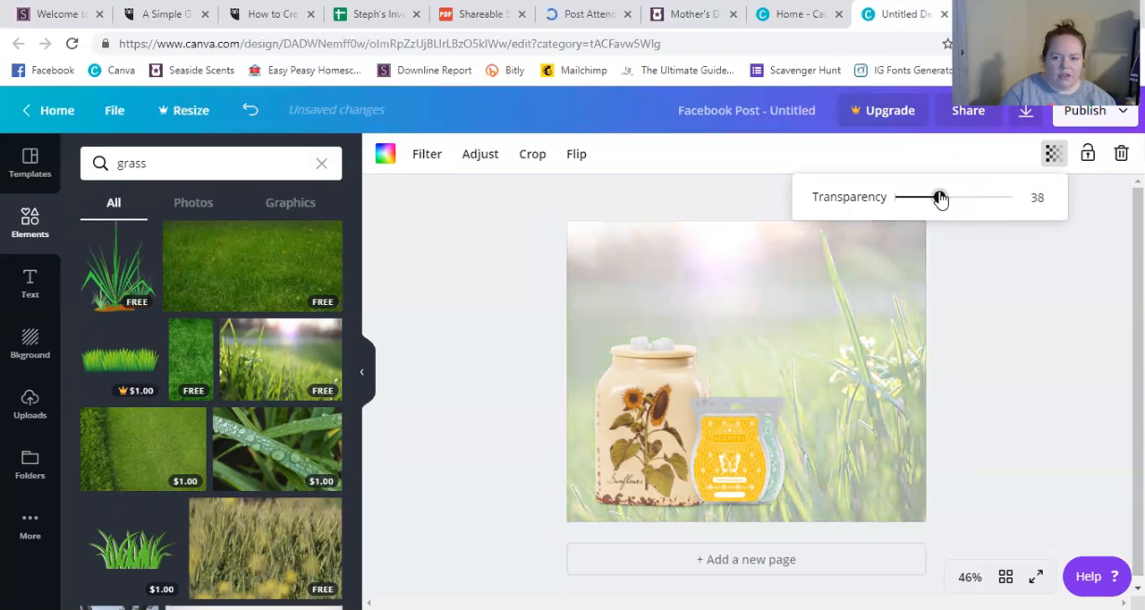
left_click(1054, 327)
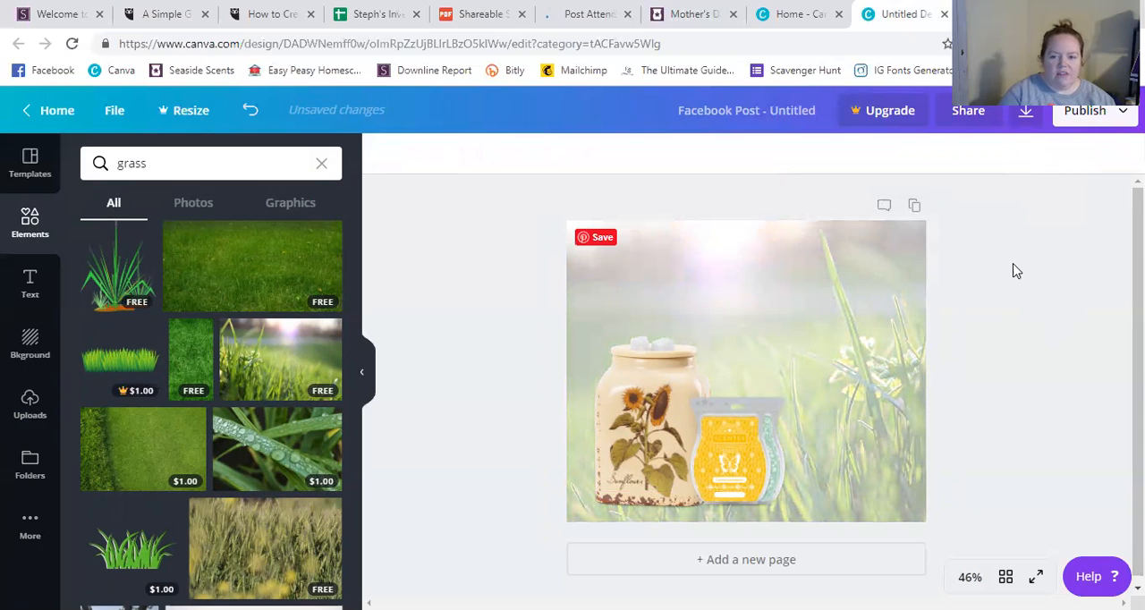
Restore the grass background's transparency value to 100.
left_click(901, 290)
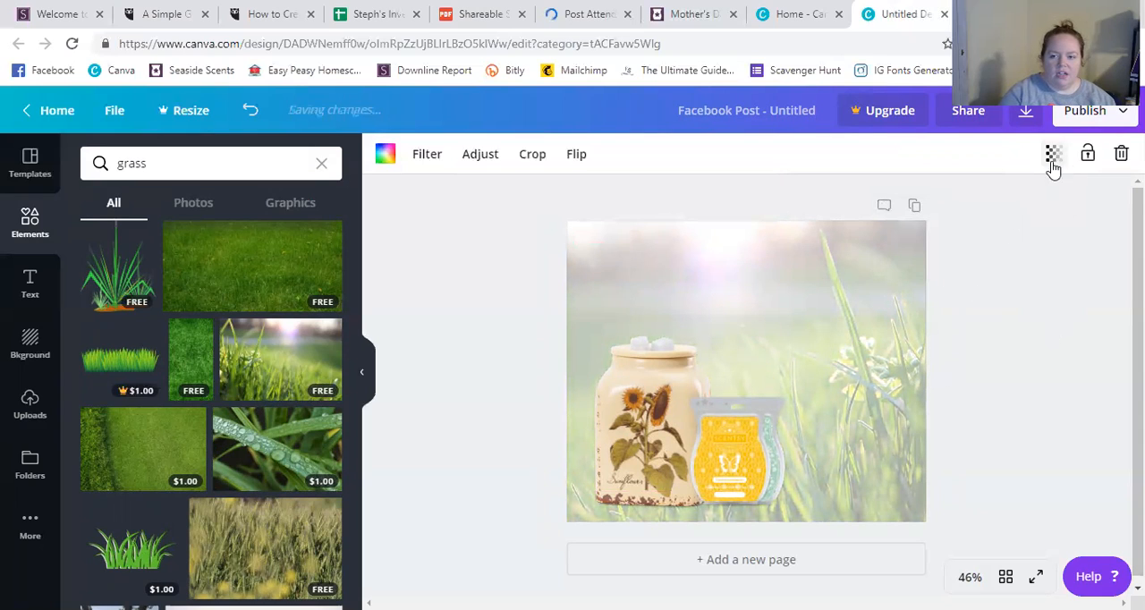
left_click(1053, 167)
left_click_drag(941, 202, 1035, 197)
left_click(1063, 303)
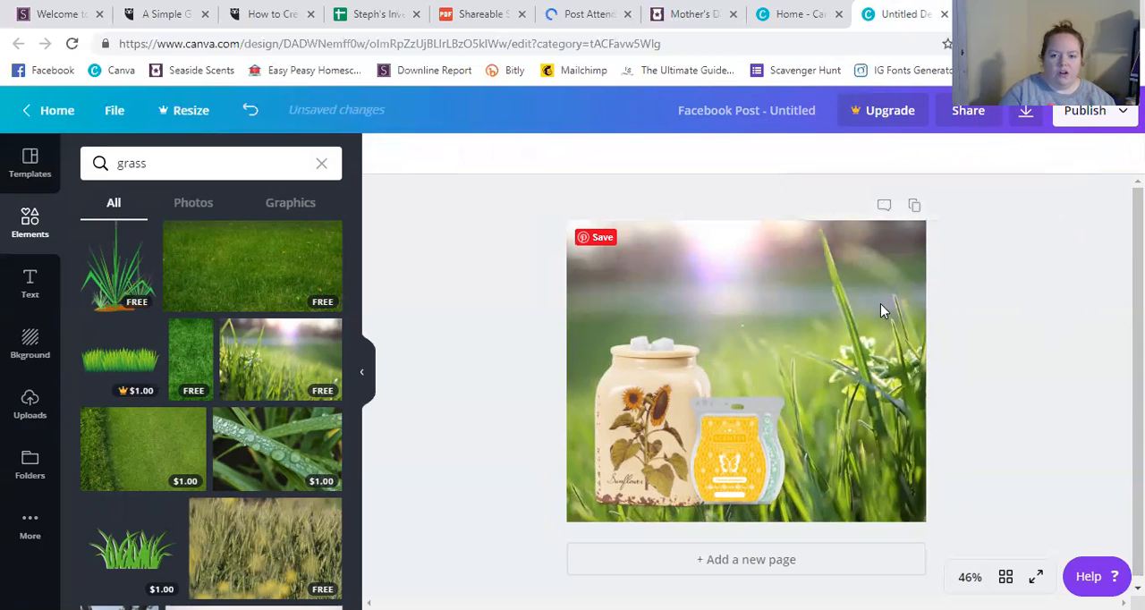
Apply the Cali filter to the grass background photo.
left_click(427, 157)
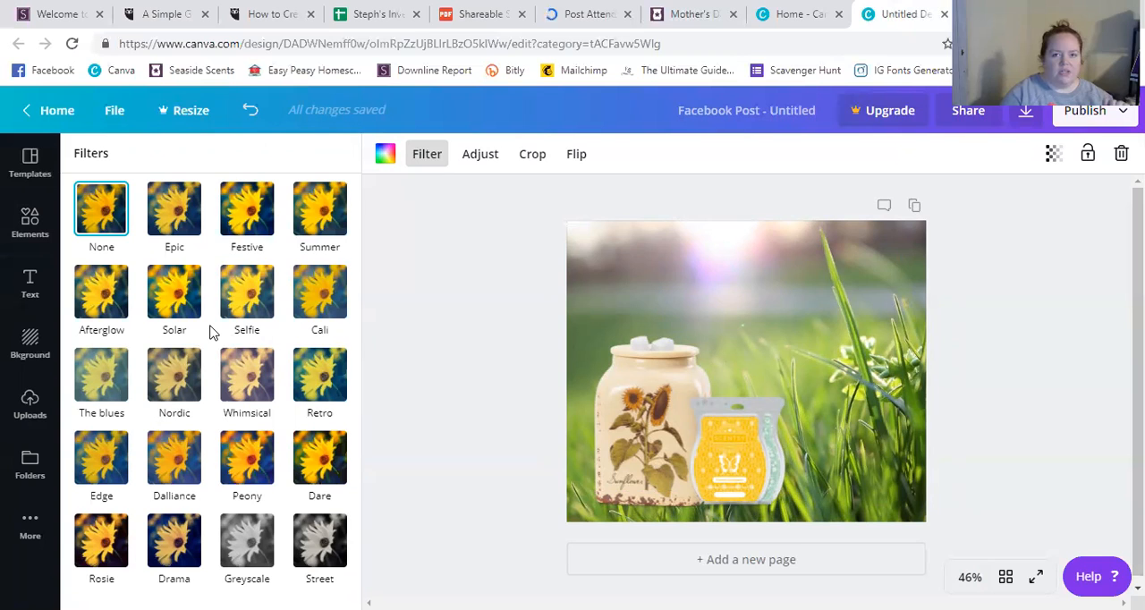
left_click(322, 304)
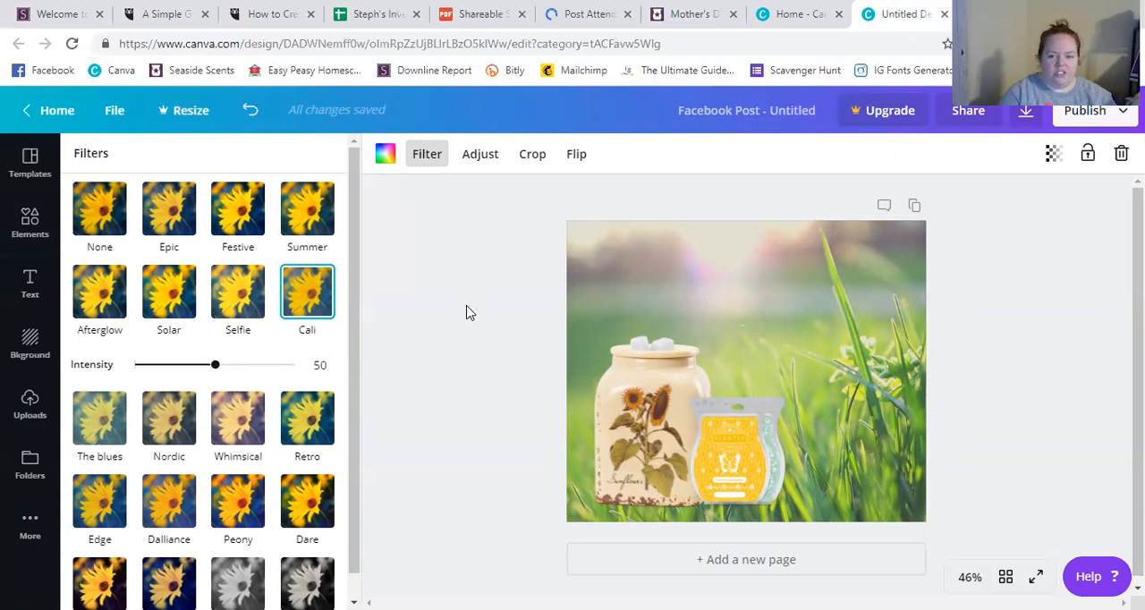
Compare the grass background photo with and without the Cali filter, and leave its filter set to None.
left_click(106, 217)
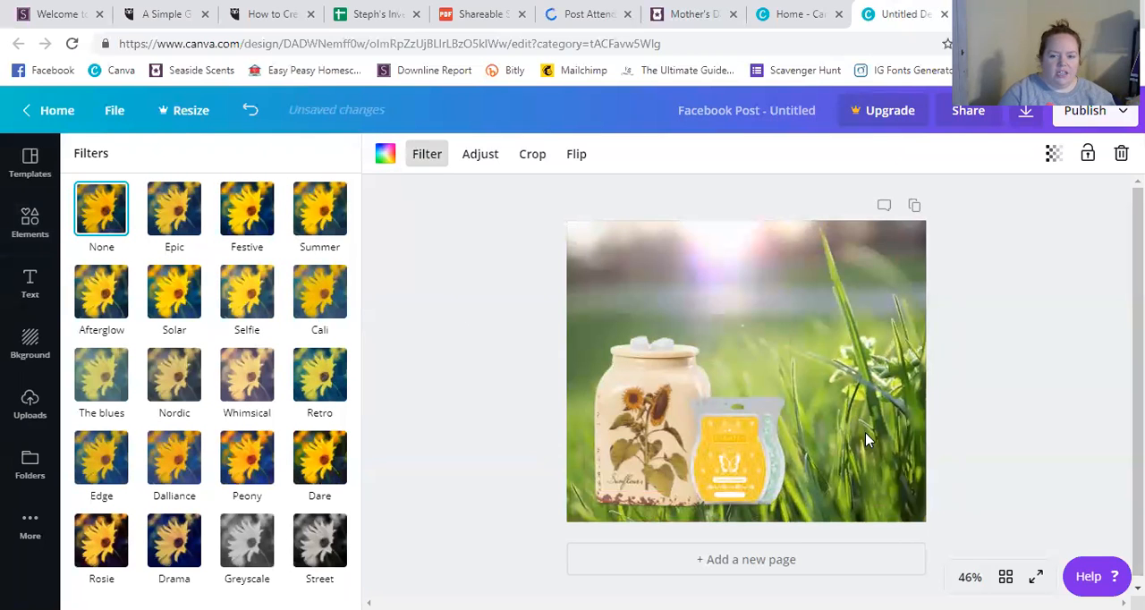
left_click(326, 296)
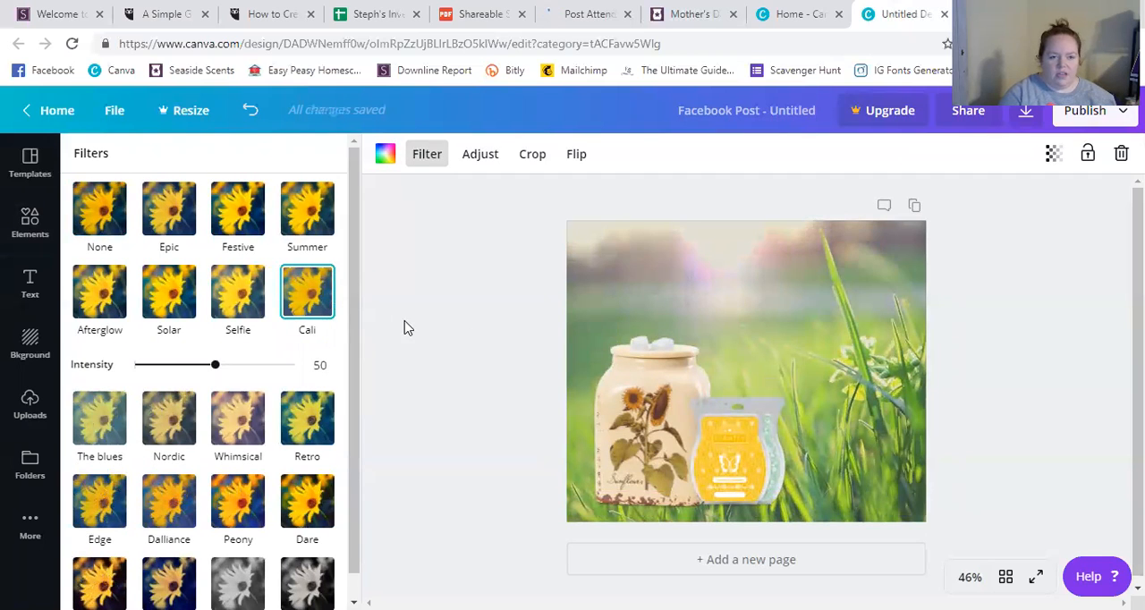
left_click(112, 208)
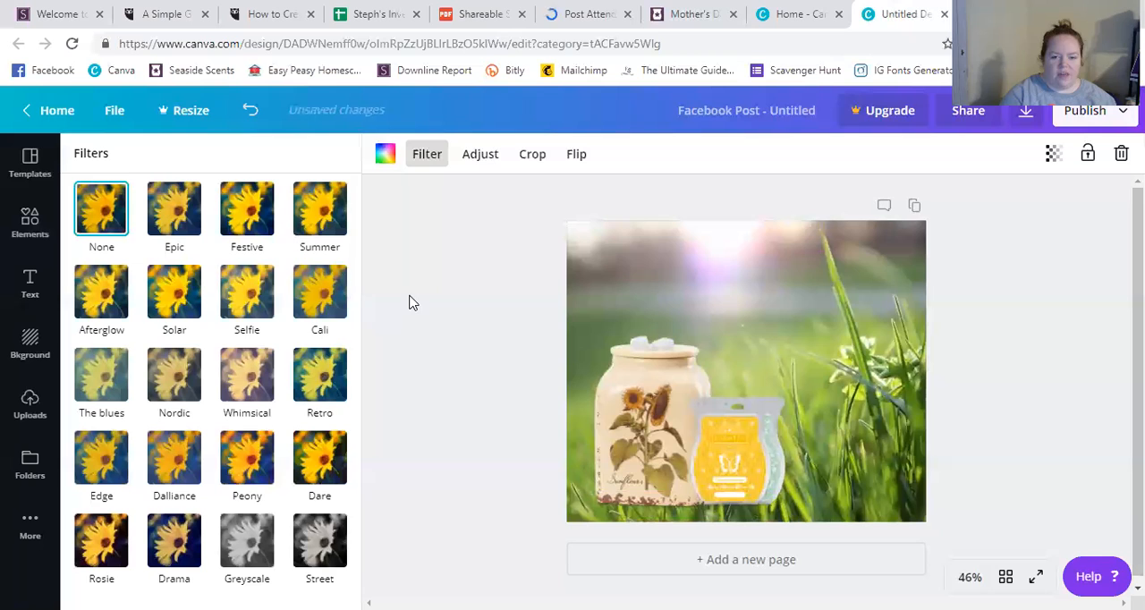
left_click(326, 295)
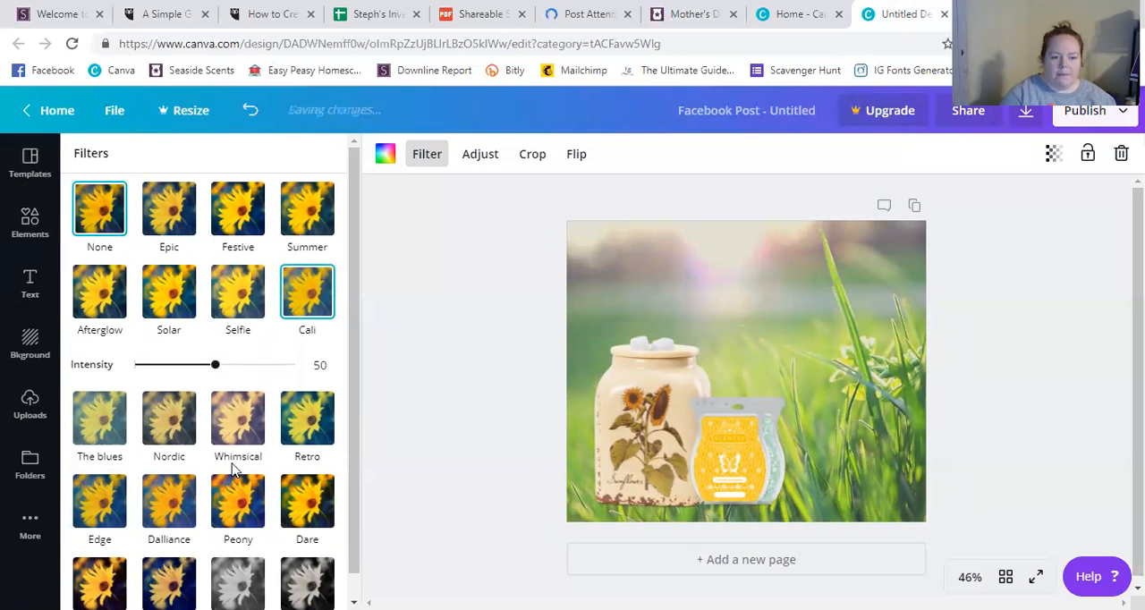
scroll(250, 400, "down", 1)
scroll(238, 385, "up", 2)
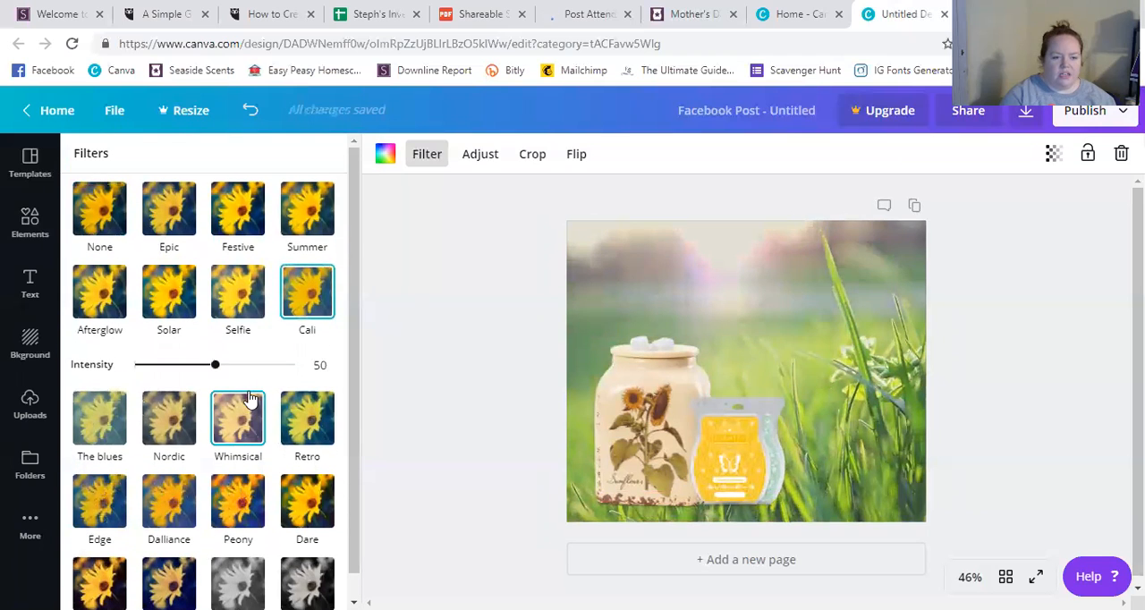
left_click(111, 219)
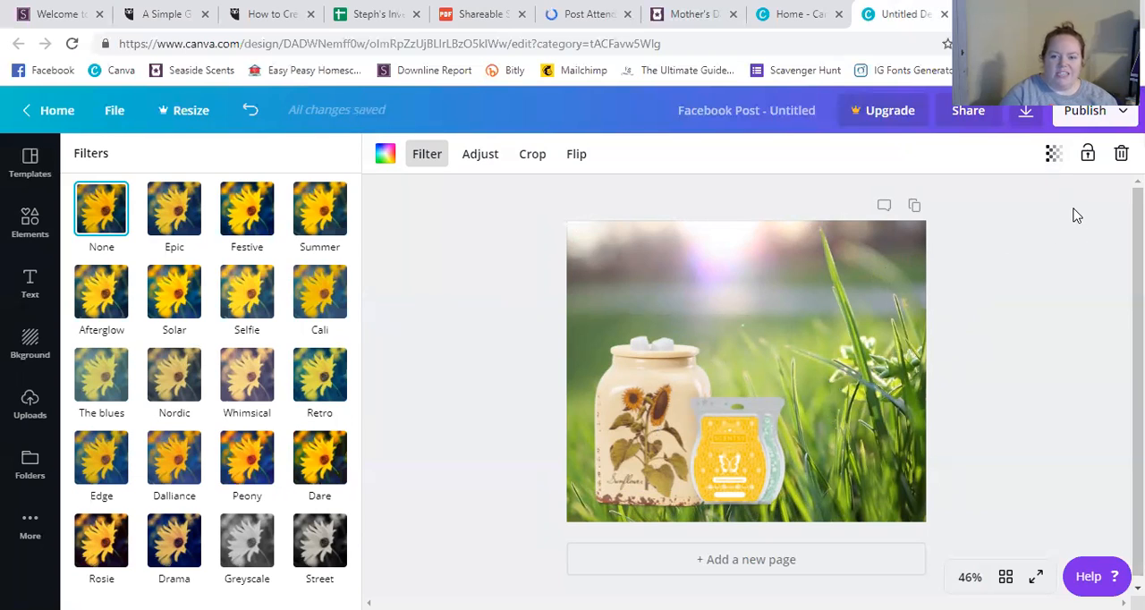
Lower the grass background's transparency value to about 84 and deselect the photo.
left_click(1053, 154)
left_click_drag(1014, 196, 994, 199)
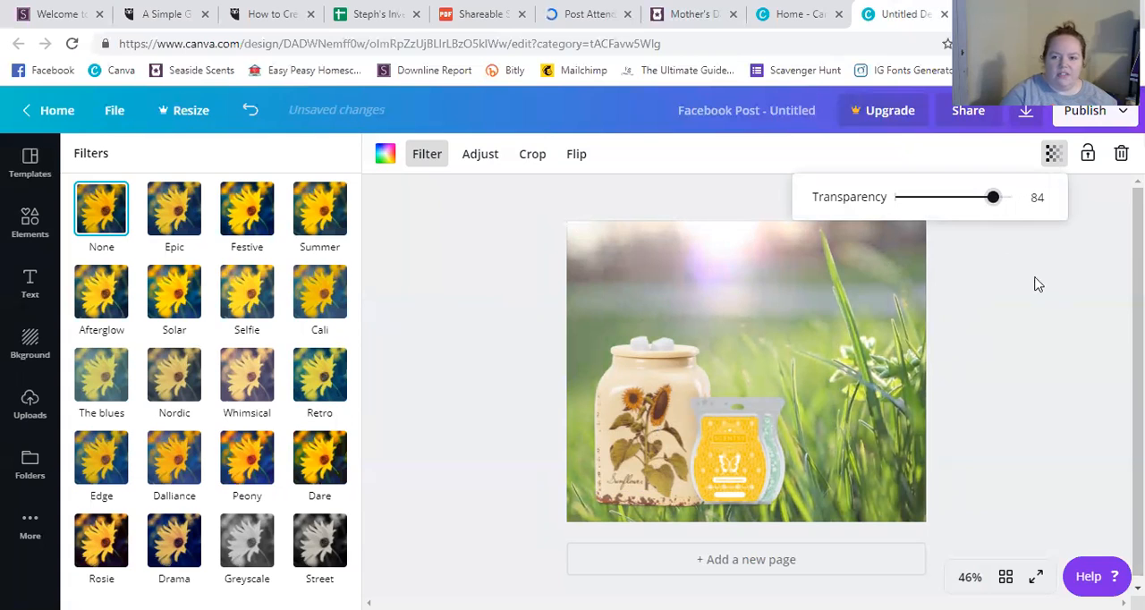
left_click_drag(993, 205, 990, 204)
left_click(974, 352)
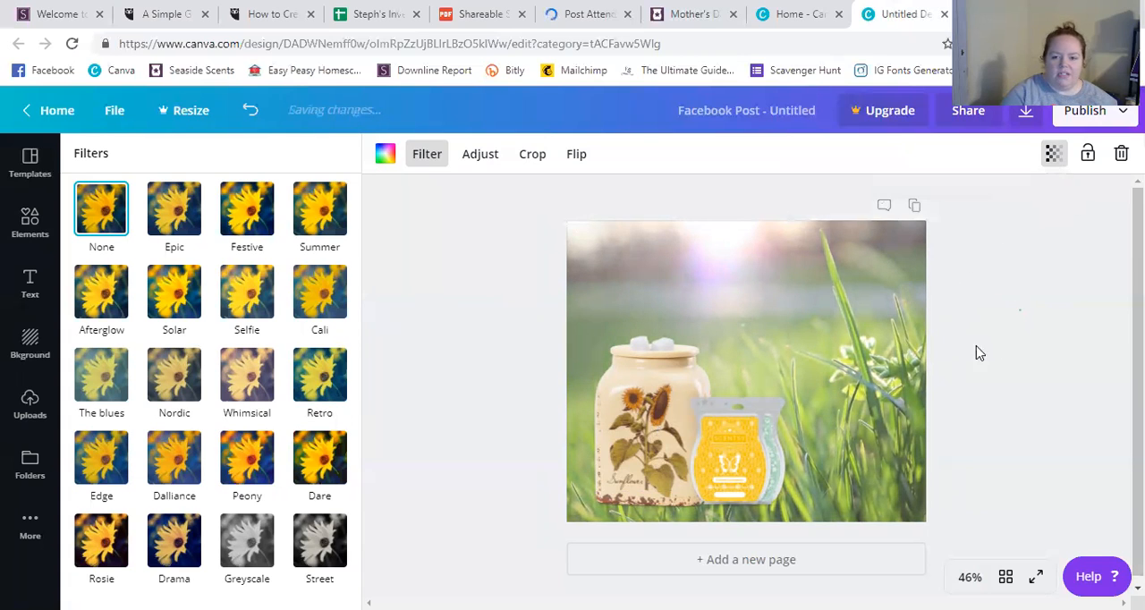
left_click(933, 370)
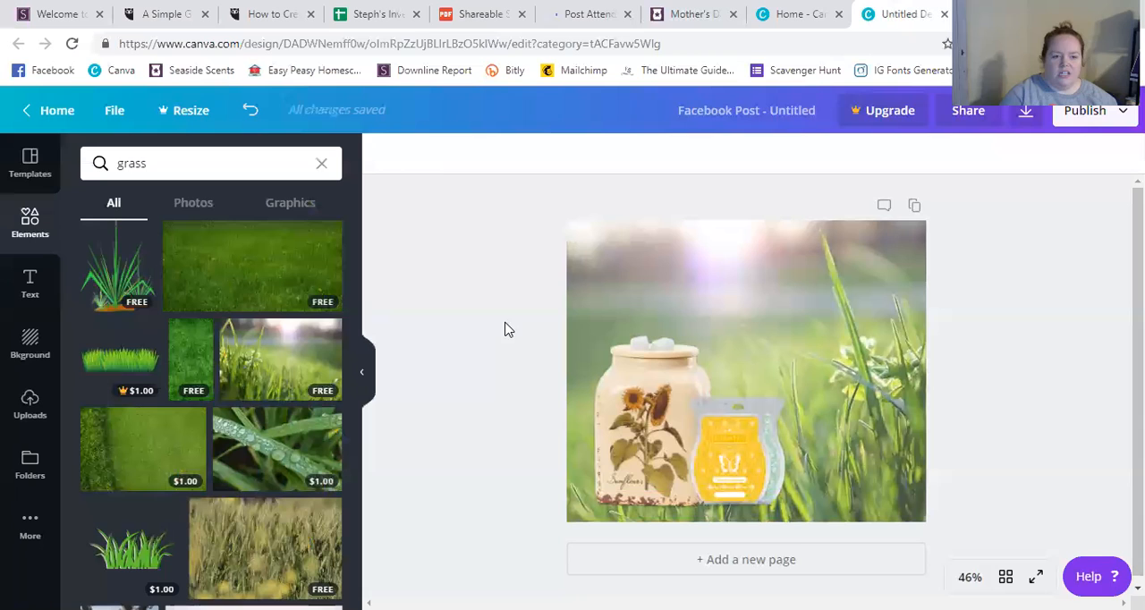
Browse the ready-made text combinations for a style that suits the graphic's title.
left_click(33, 285)
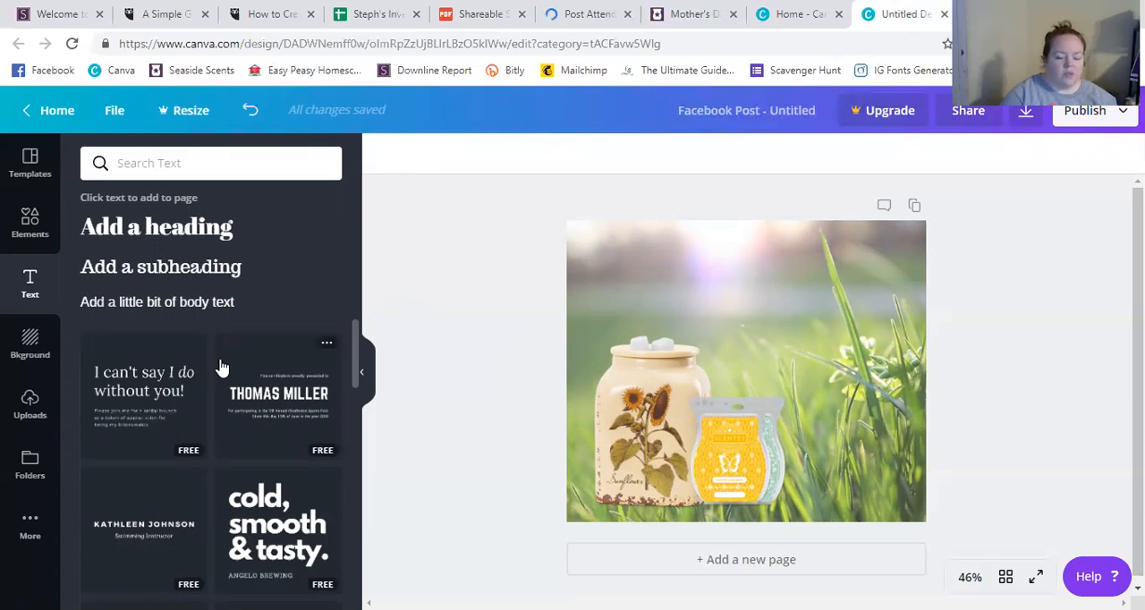
scroll(221, 360, "down", 2)
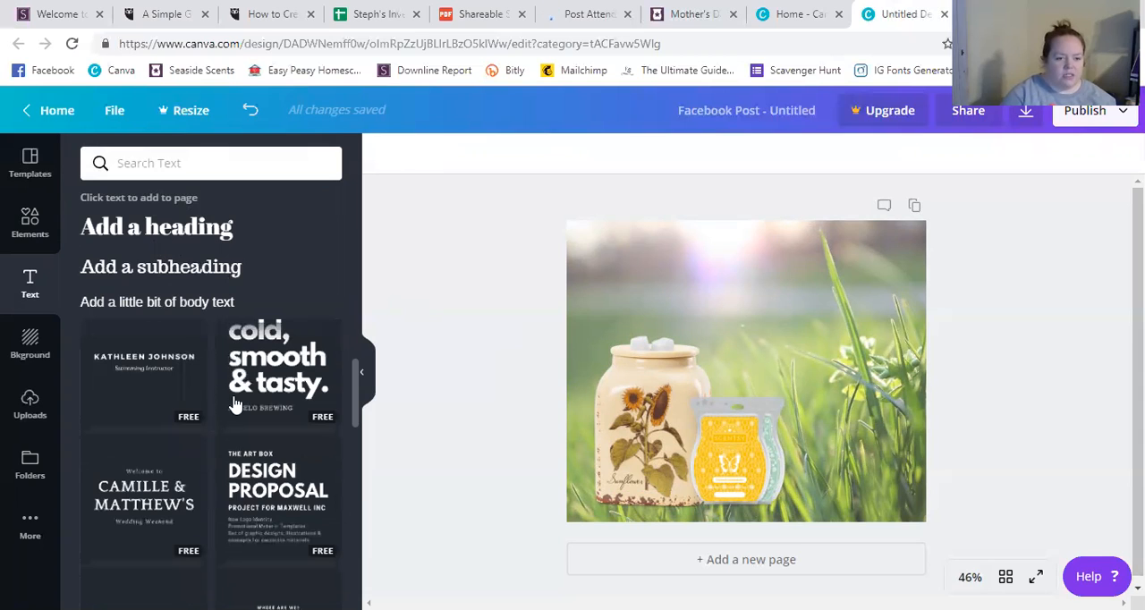
scroll(248, 382, "up", 1)
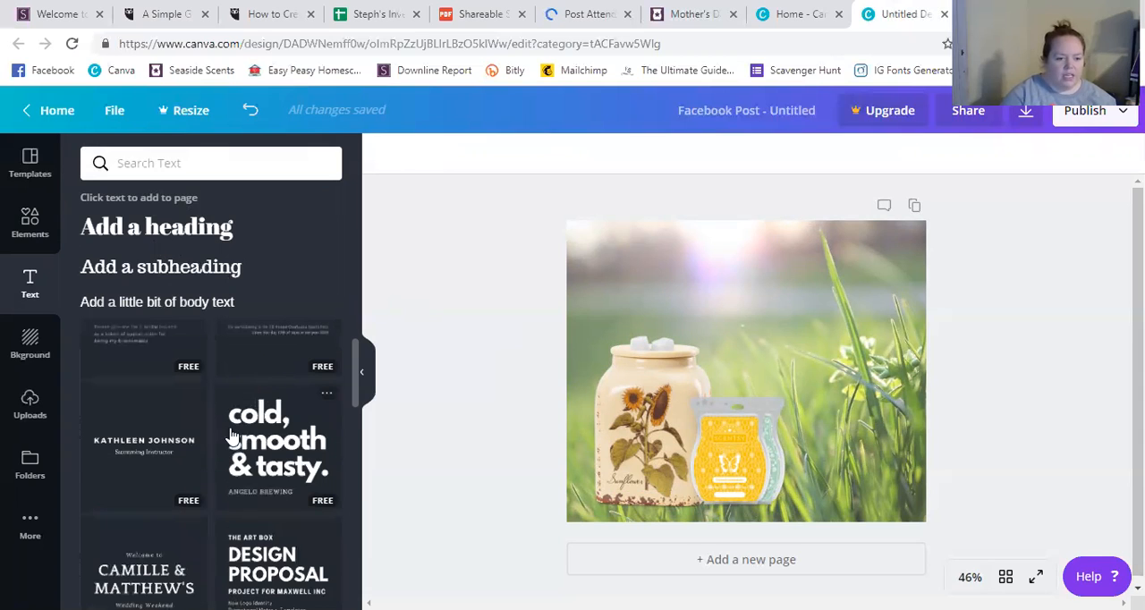
scroll(237, 429, "down", 2)
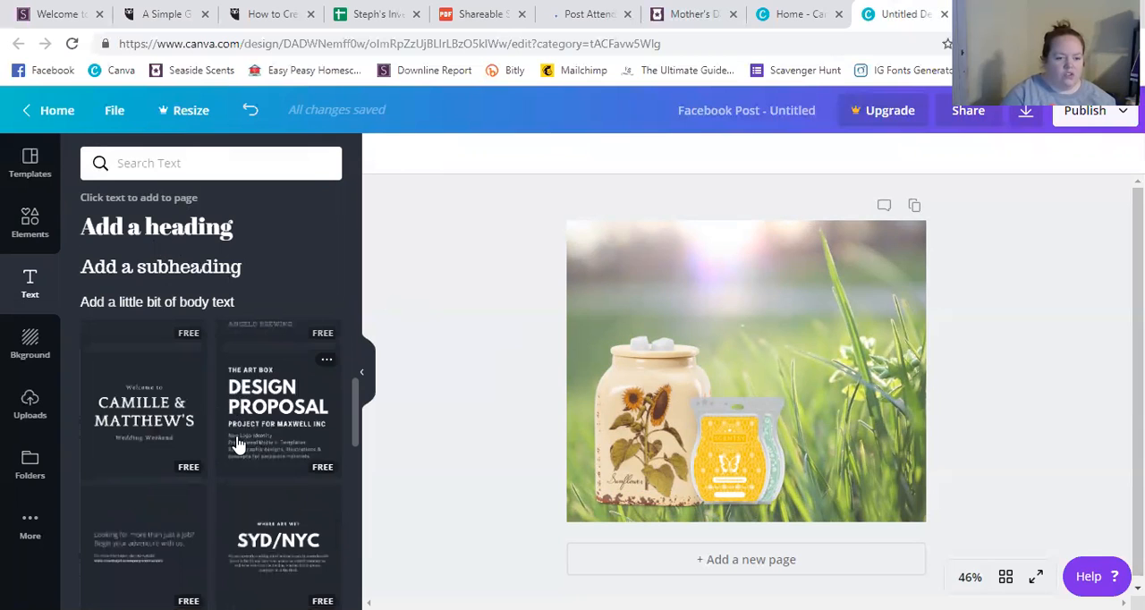
scroll(247, 474, "down", 5)
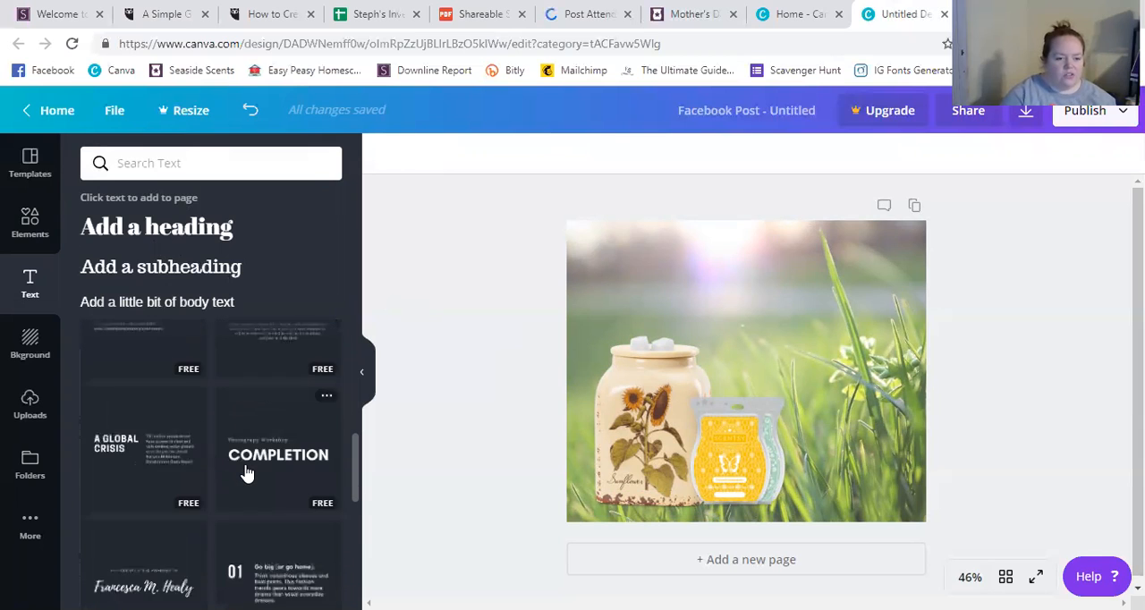
scroll(247, 473, "down", 4)
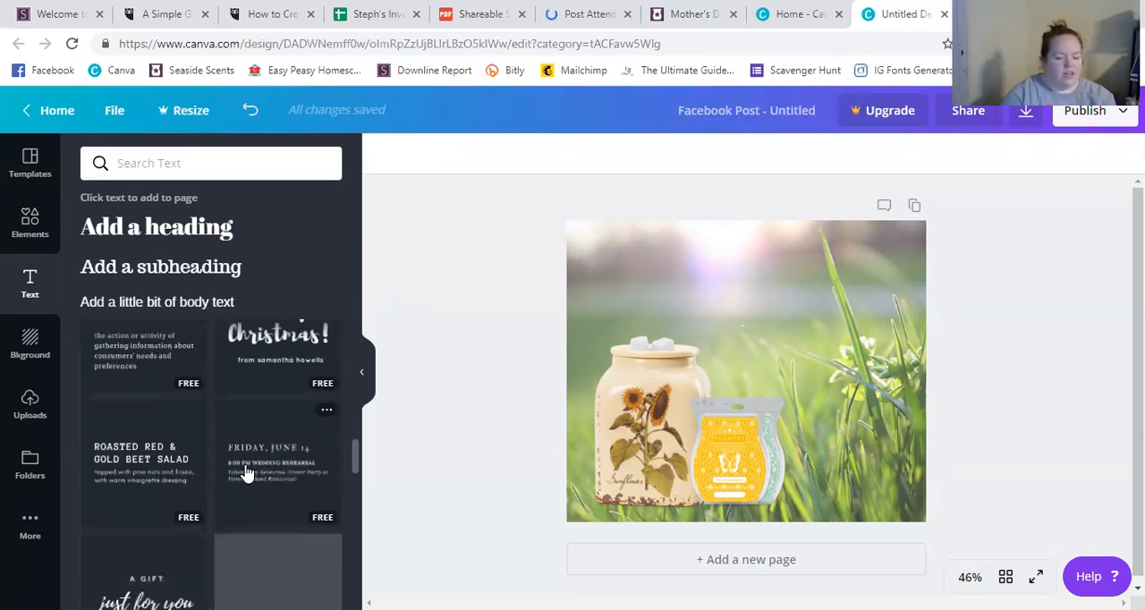
scroll(247, 473, "down", 3)
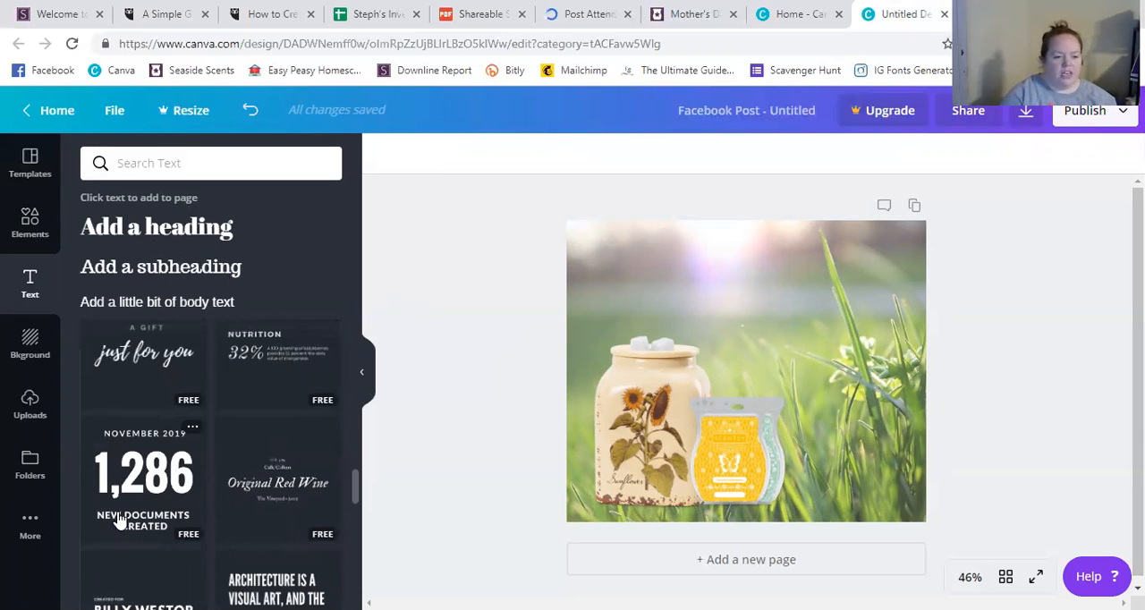
scroll(258, 483, "down", 3)
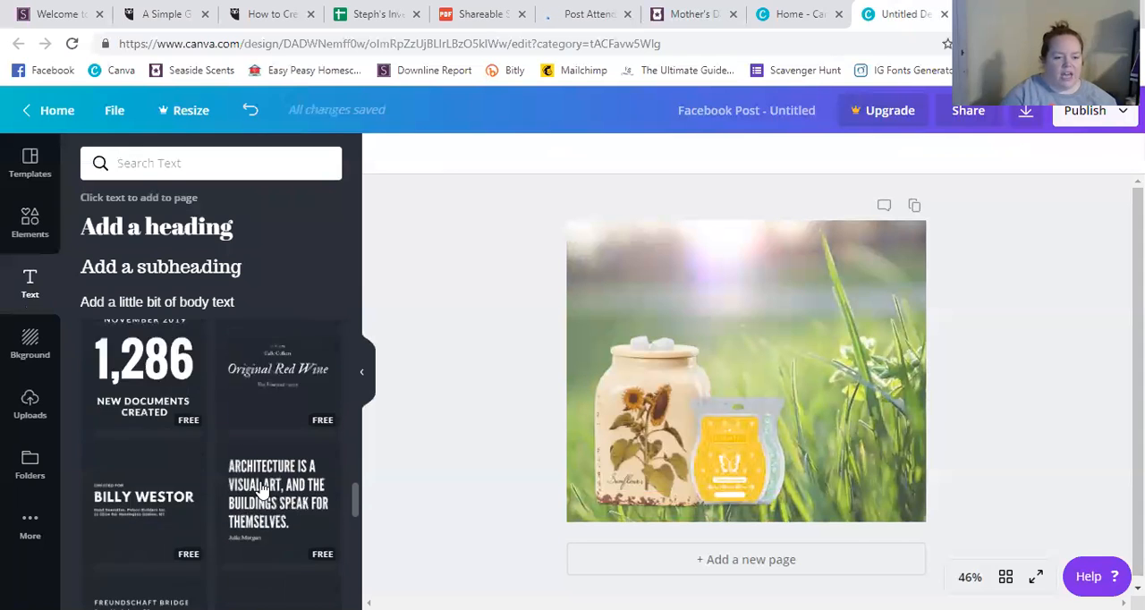
scroll(261, 490, "up", 10)
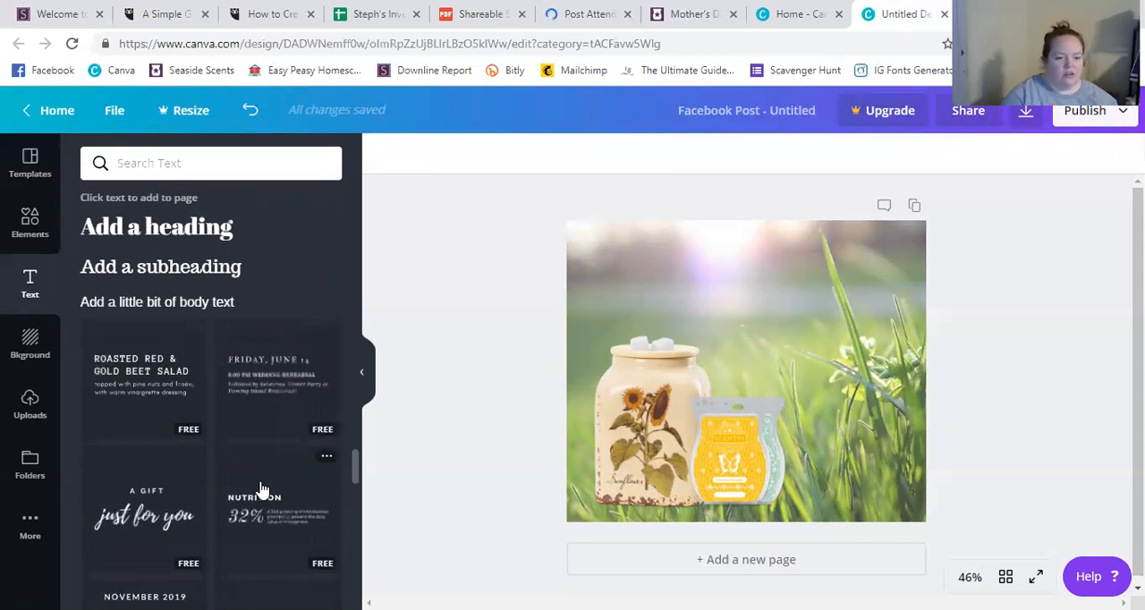
scroll(261, 490, "up", 3)
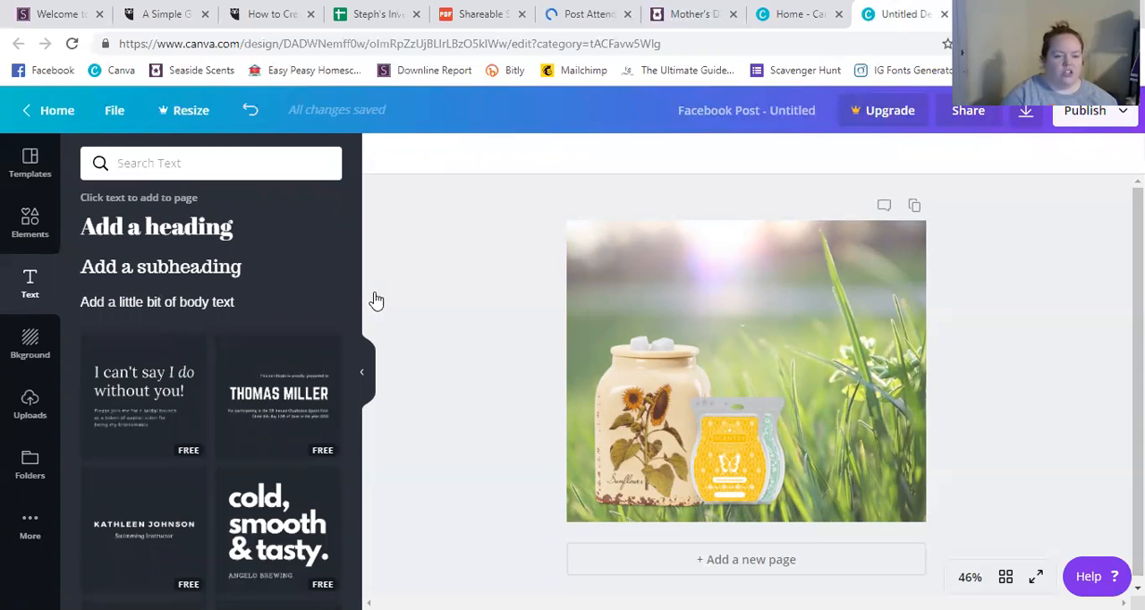
Add a heading to the graphic with the text "Mother's Day Bundle".
key("t")
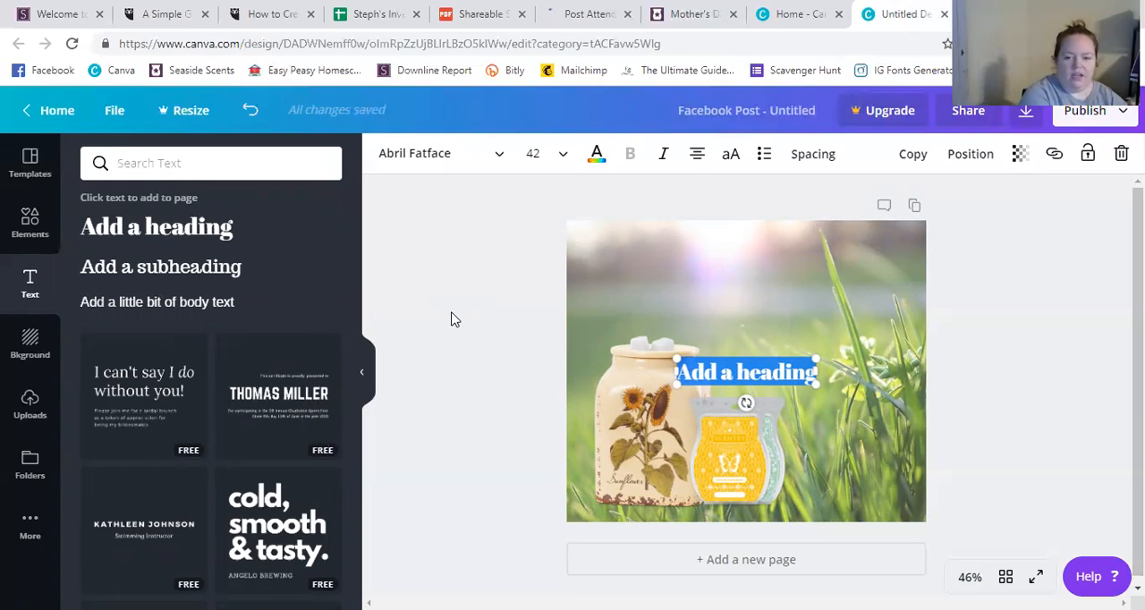
type("Mother's Day")
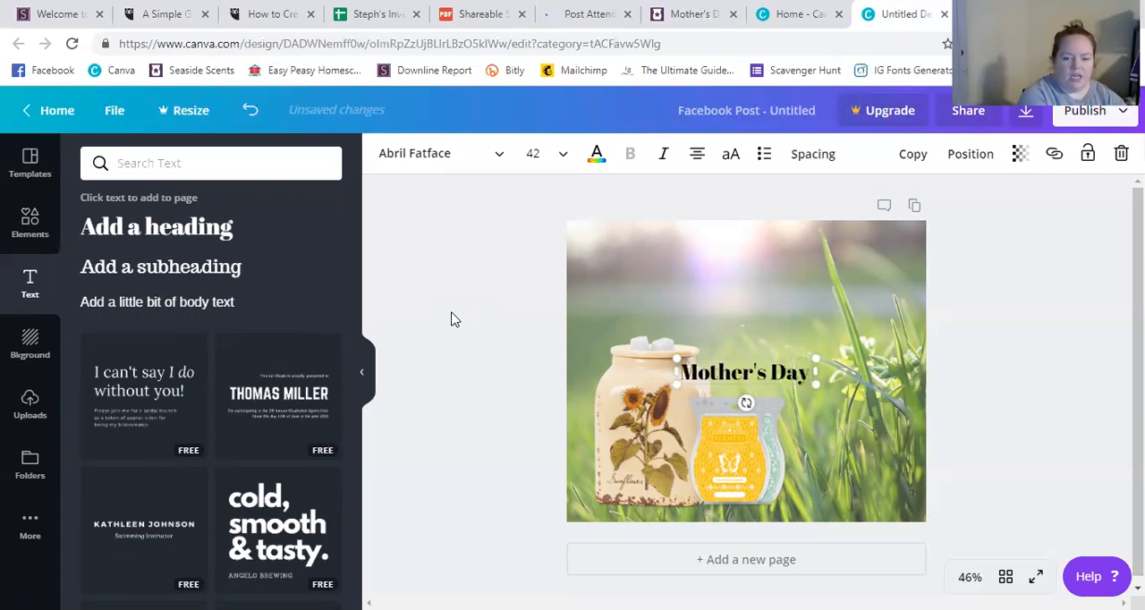
type(" Bundle")
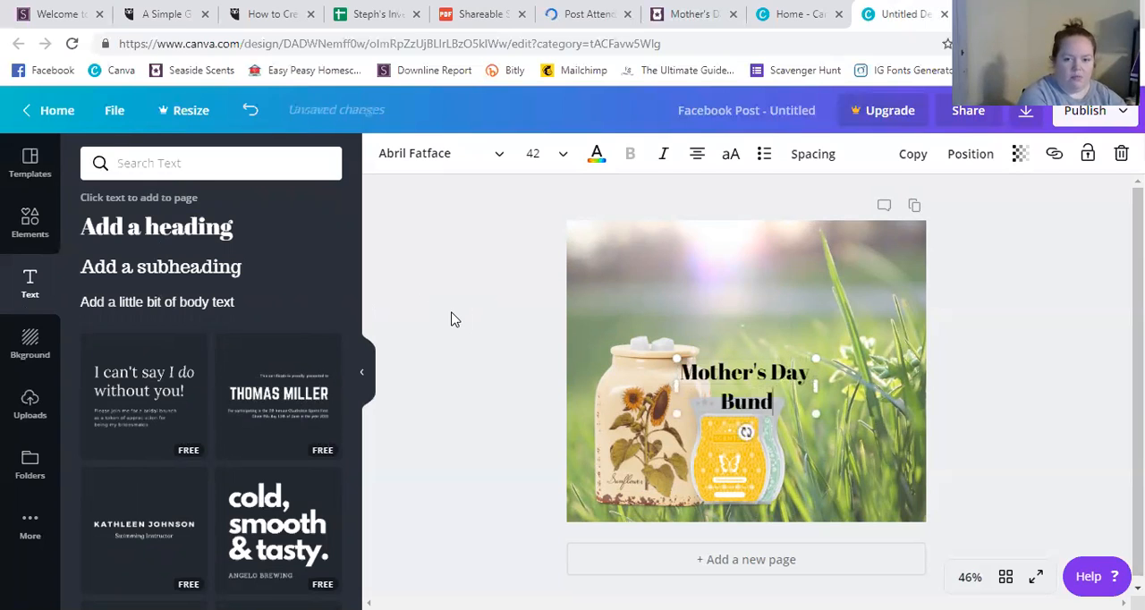
Check the sunflower bundle's product name on the Scentsy shop page and replace the Canva heading text with "Rustic Sunflower Bundle".
left_click(691, 15)
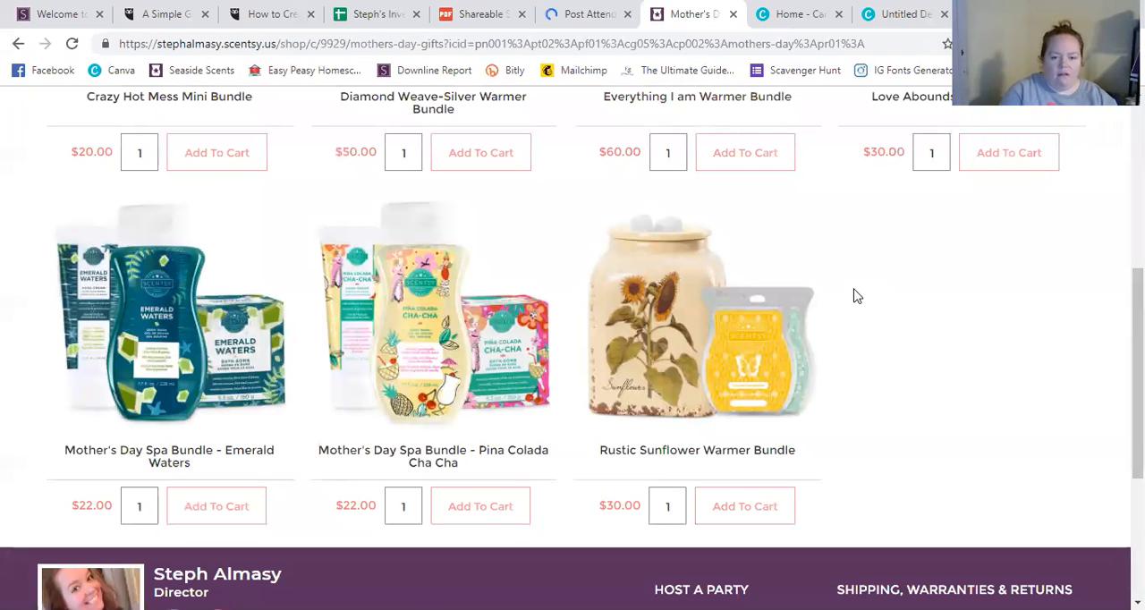
left_click(898, 15)
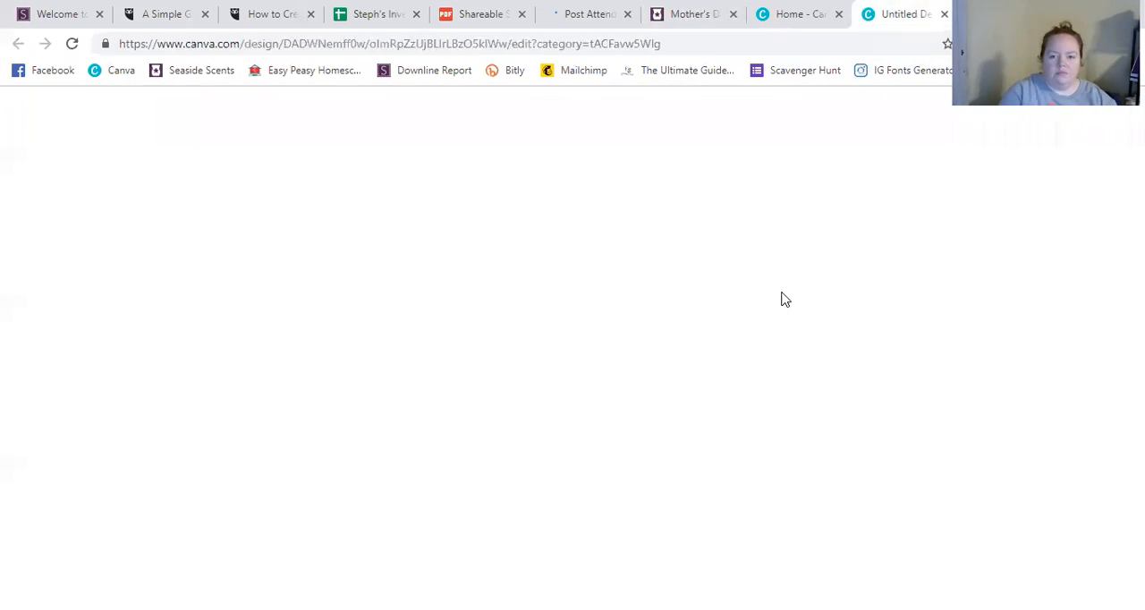
left_click_drag(787, 402, 682, 374)
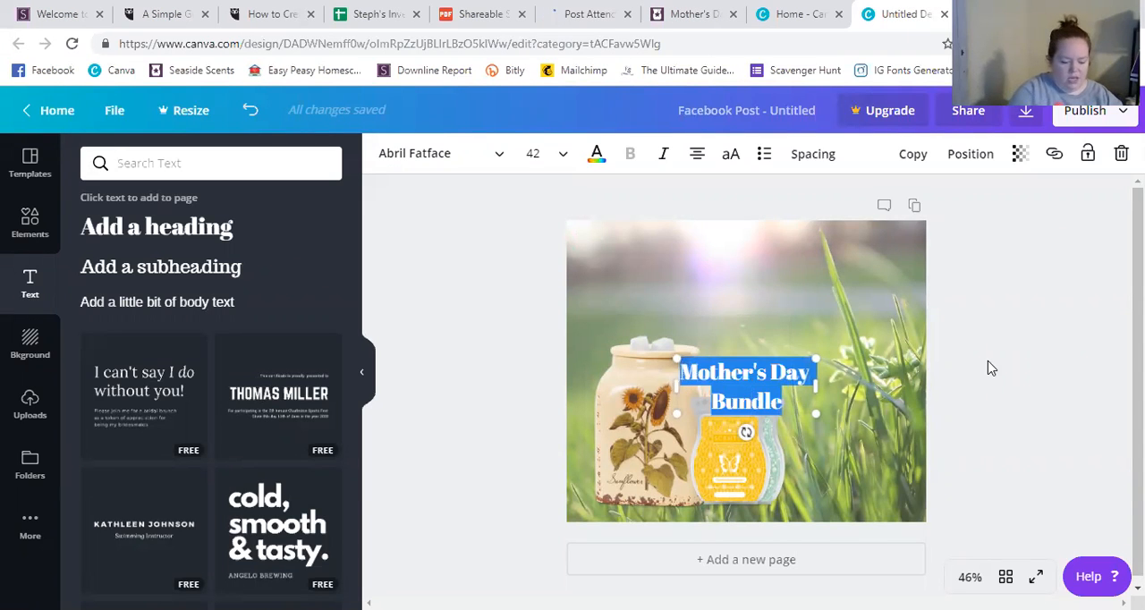
type("Rustic")
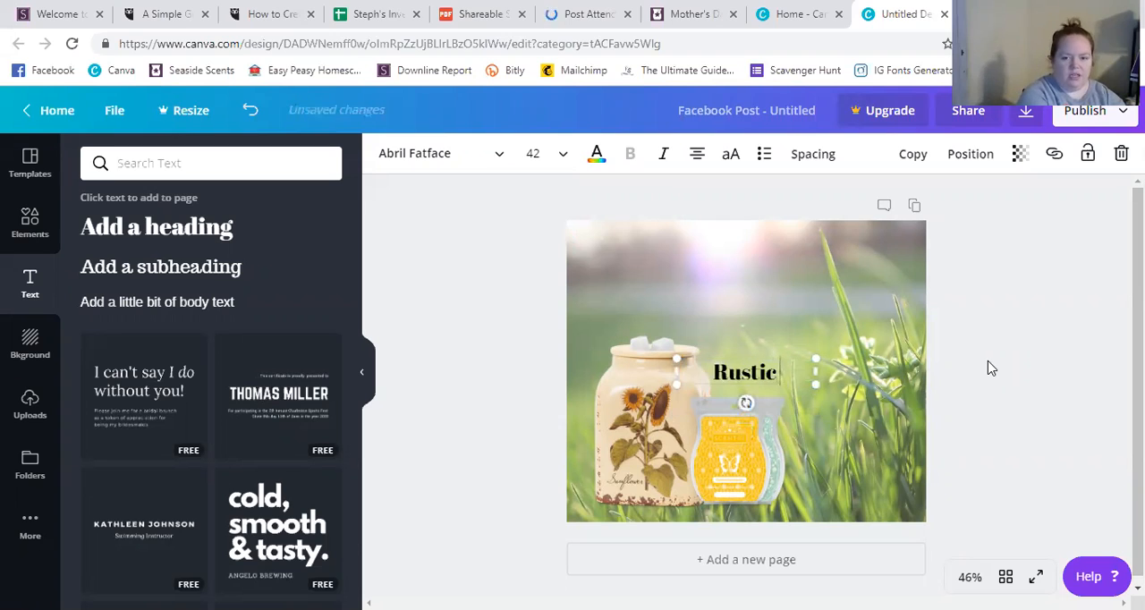
type(" Sunflower Bundle")
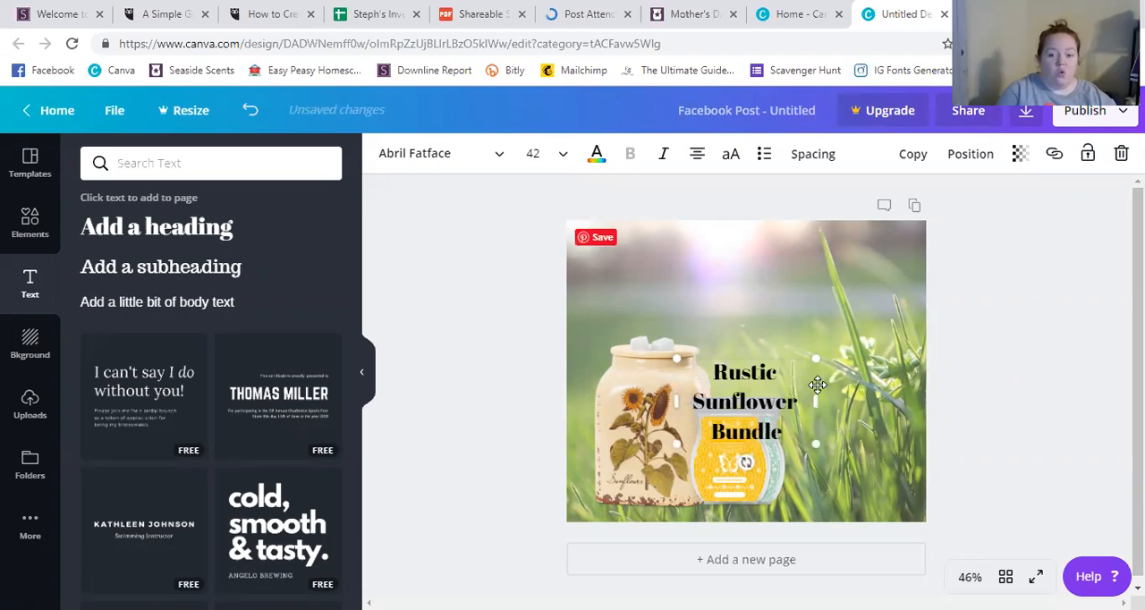
Widen the heading's text box to about 747 so it fits on one line, and move it to the top of the graphic.
left_click_drag(839, 399, 911, 400)
left_click_drag(655, 390, 624, 390)
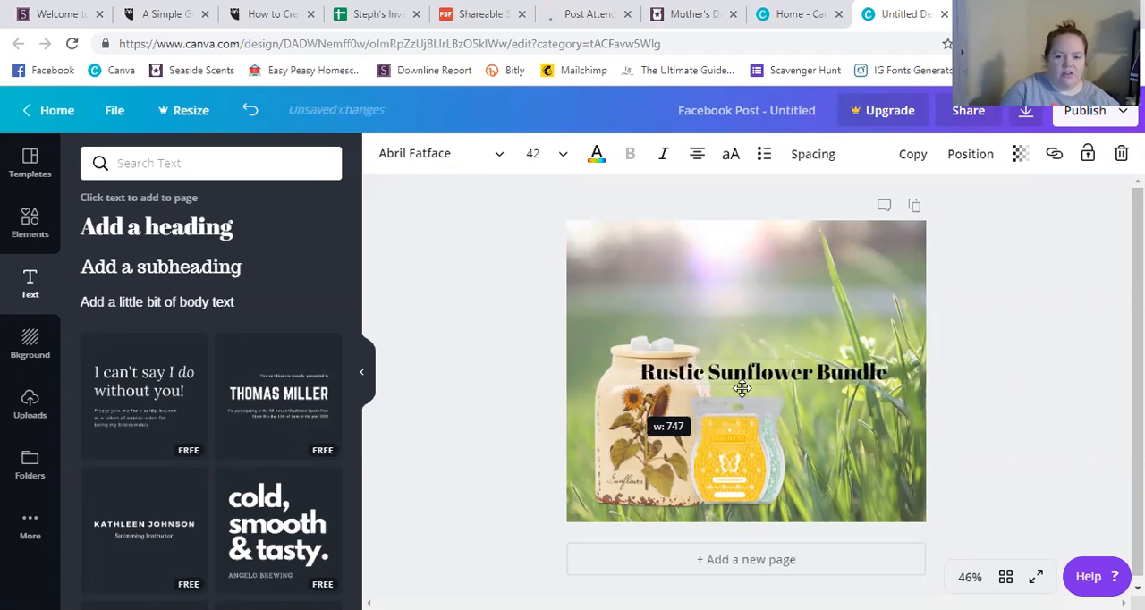
left_click_drag(748, 379, 741, 263)
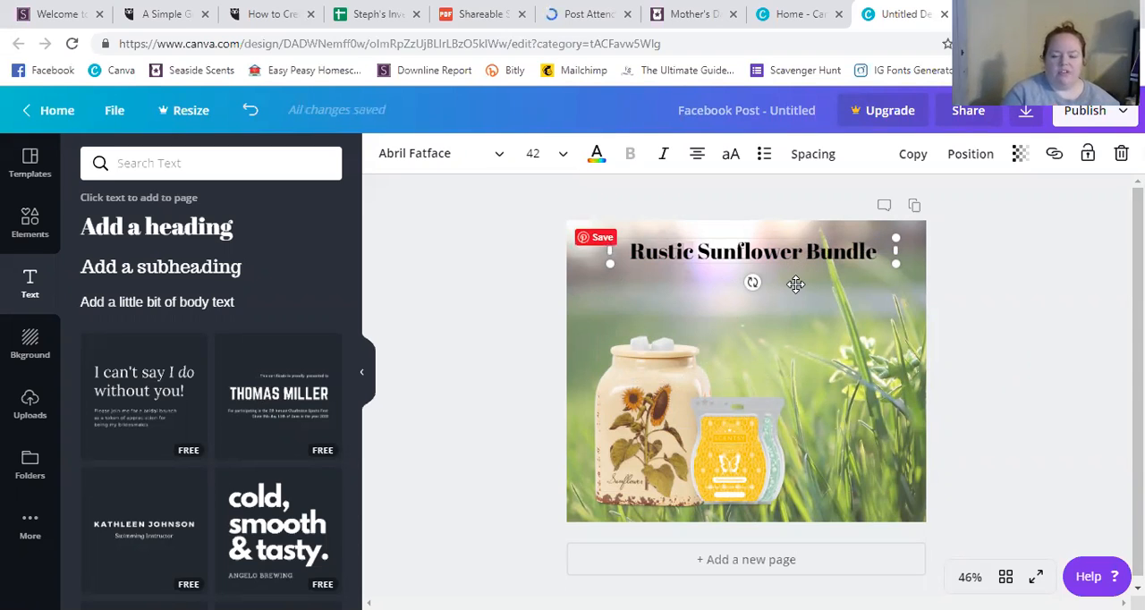
Set the heading's font to Lemon Tuesday and widen its text box slightly on both sides.
left_click(500, 159)
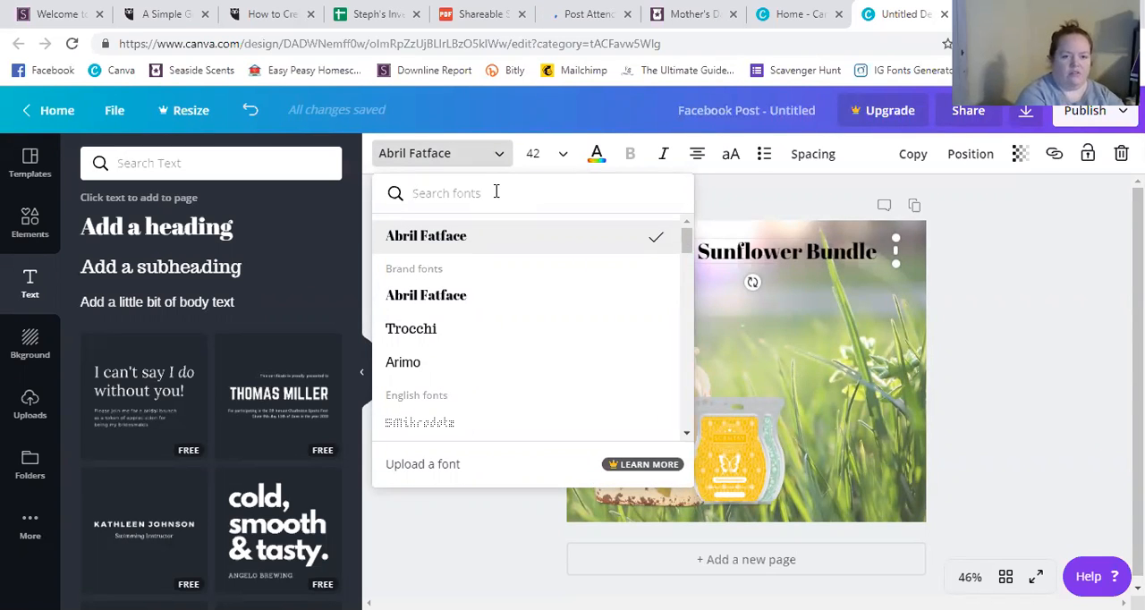
type("lemon")
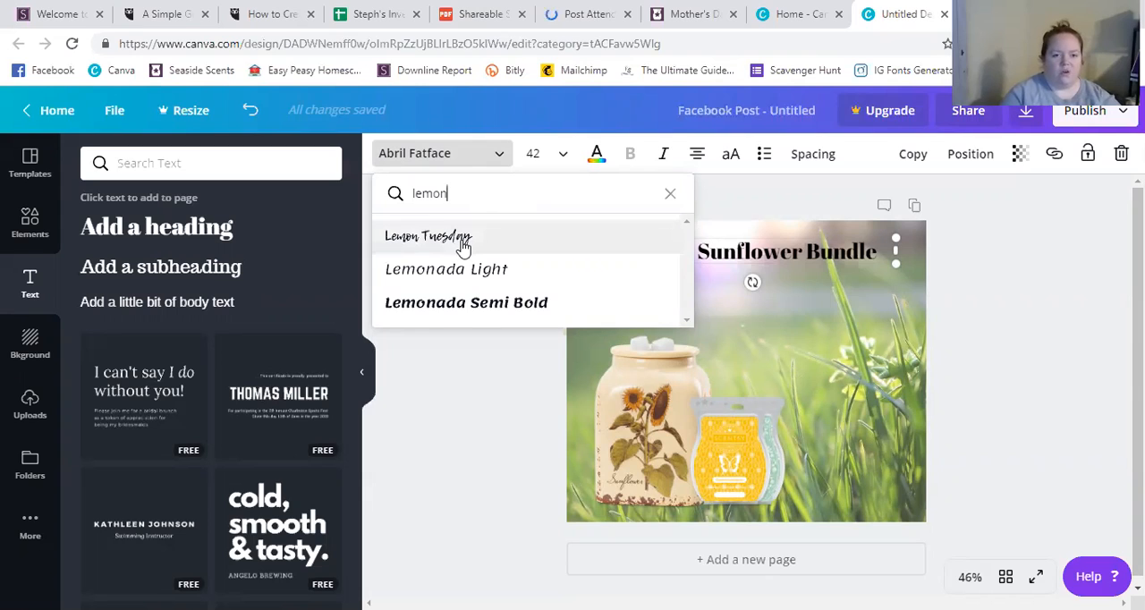
key("Return")
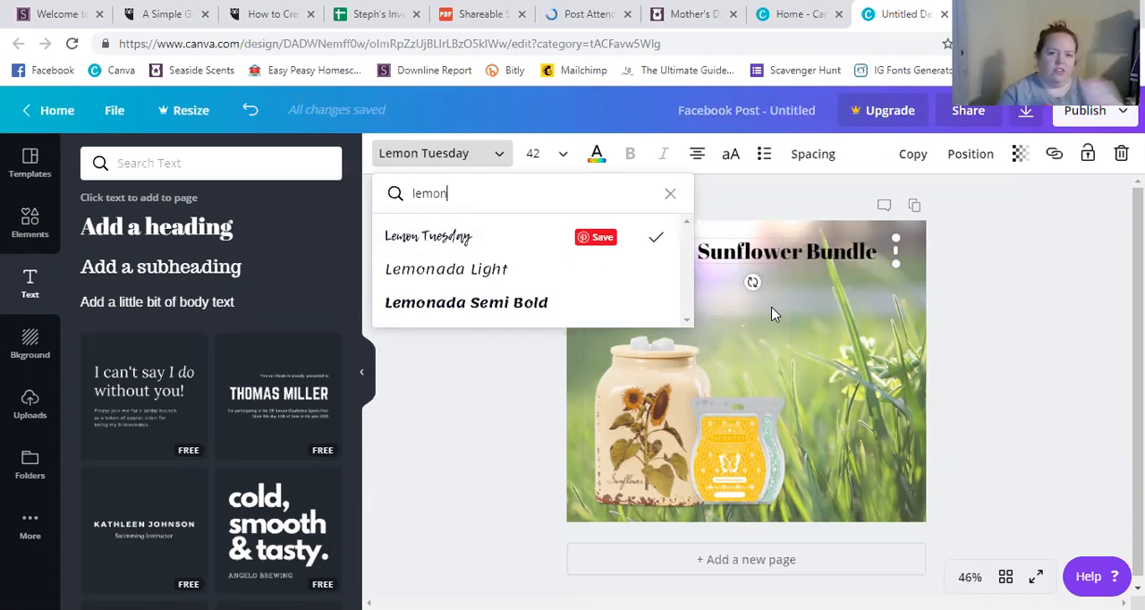
key("Escape")
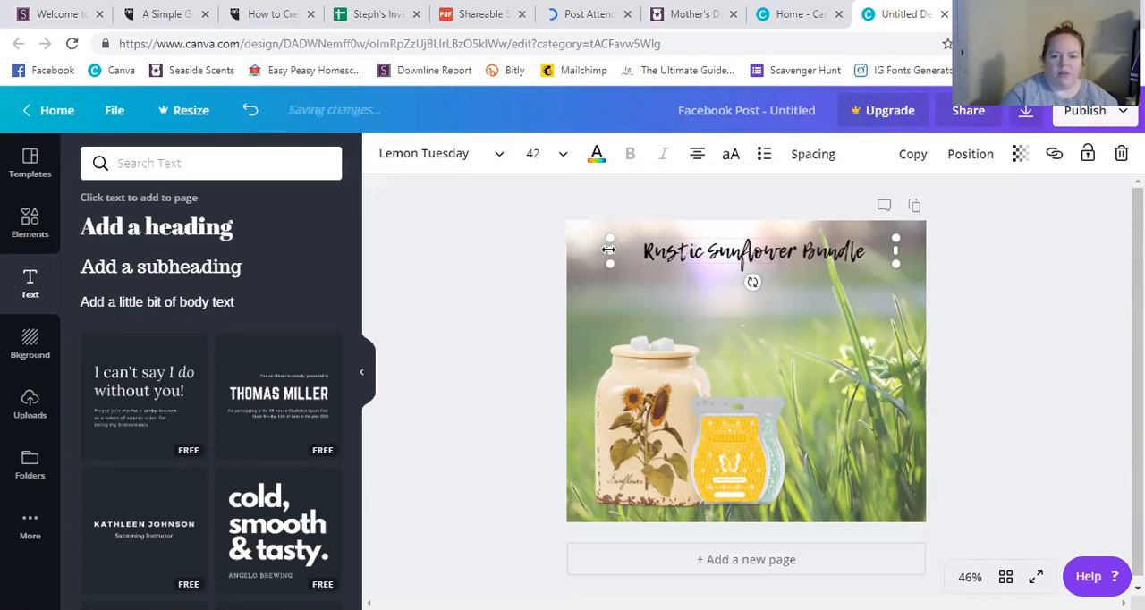
left_click_drag(593, 251, 575, 252)
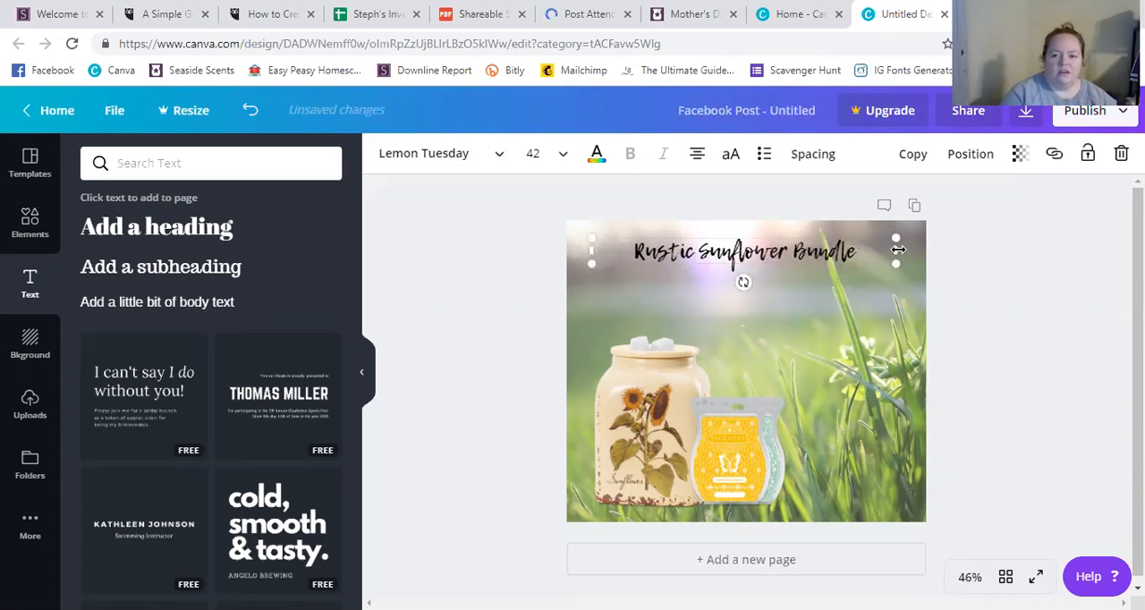
left_click_drag(908, 253, 919, 253)
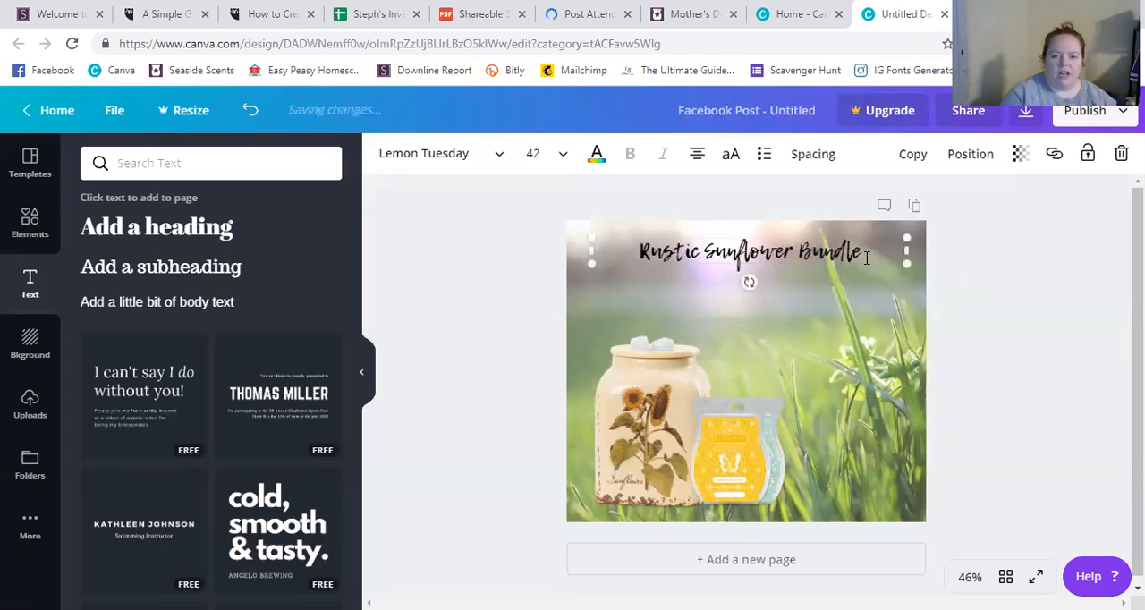
Set the "Rustic Sunflower Bundle" heading's font size to 64 and widen its text box to about 922 so it fits on one line.
left_click(564, 158)
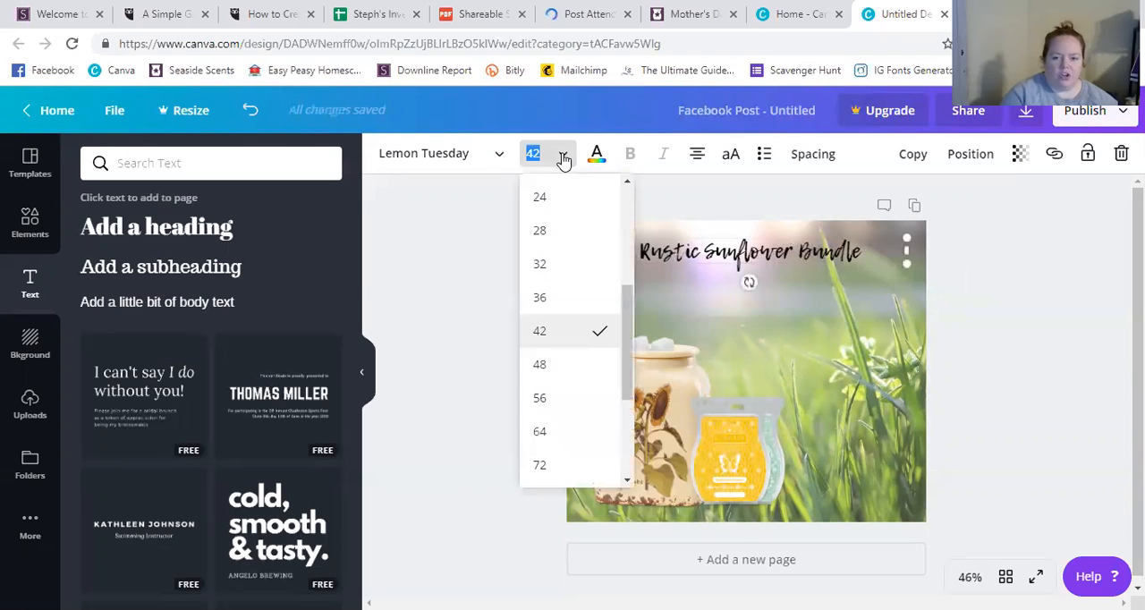
left_click(551, 399)
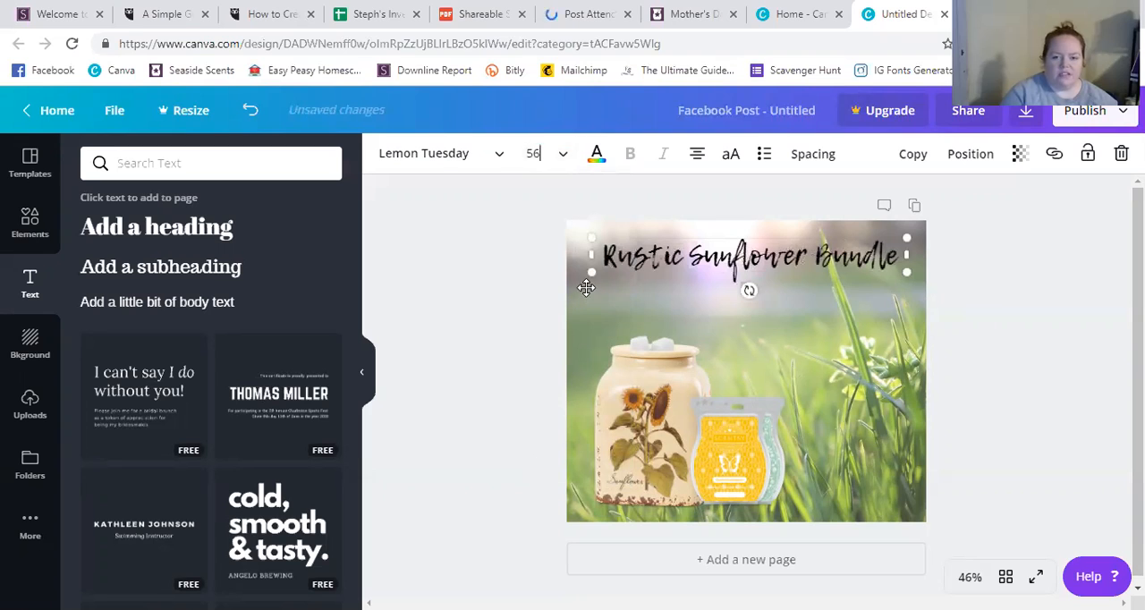
left_click(564, 156)
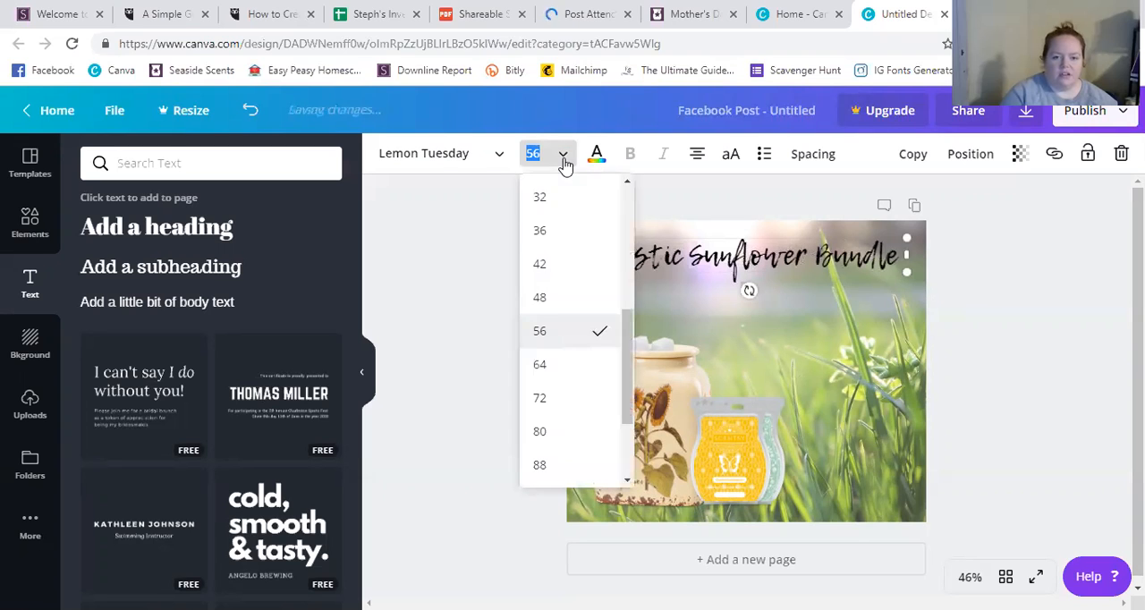
left_click(542, 365)
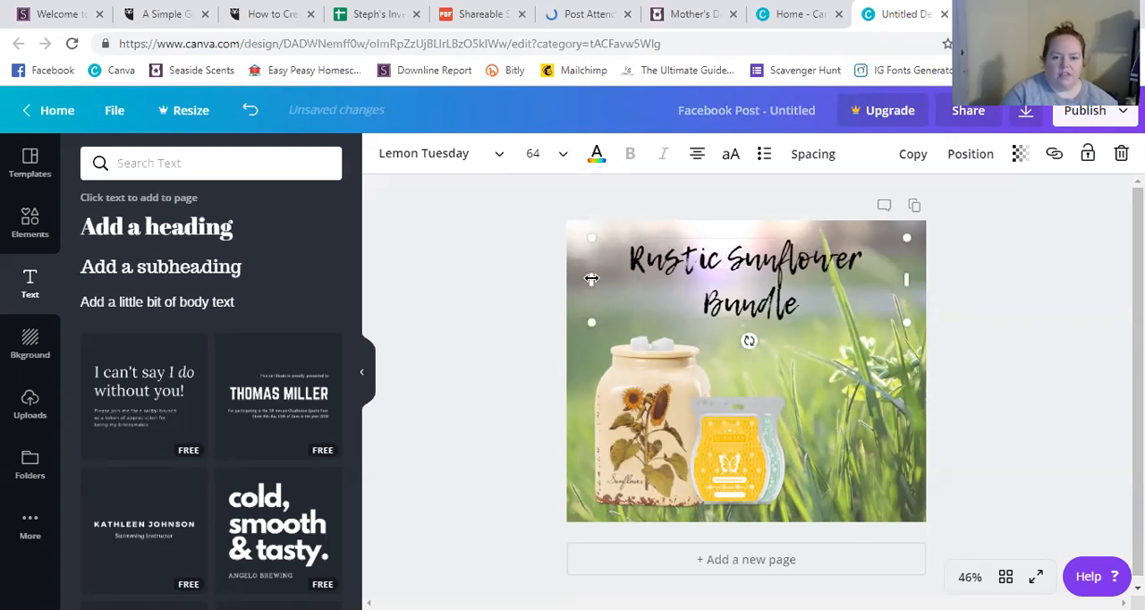
left_click_drag(580, 278, 574, 278)
left_click_drag(902, 288, 924, 282)
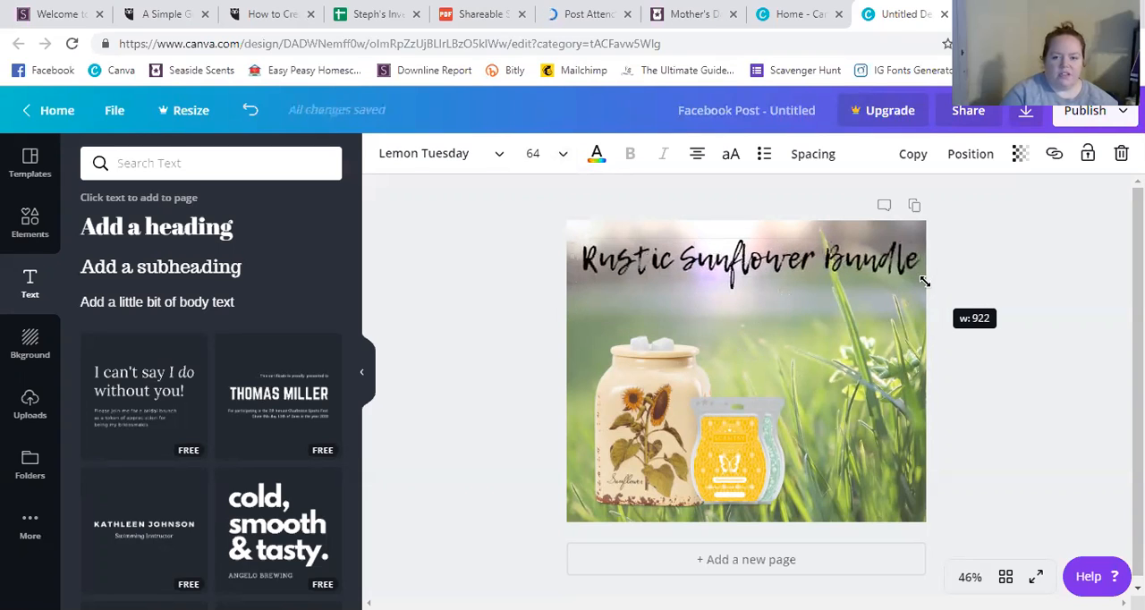
left_click_drag(829, 277, 826, 279)
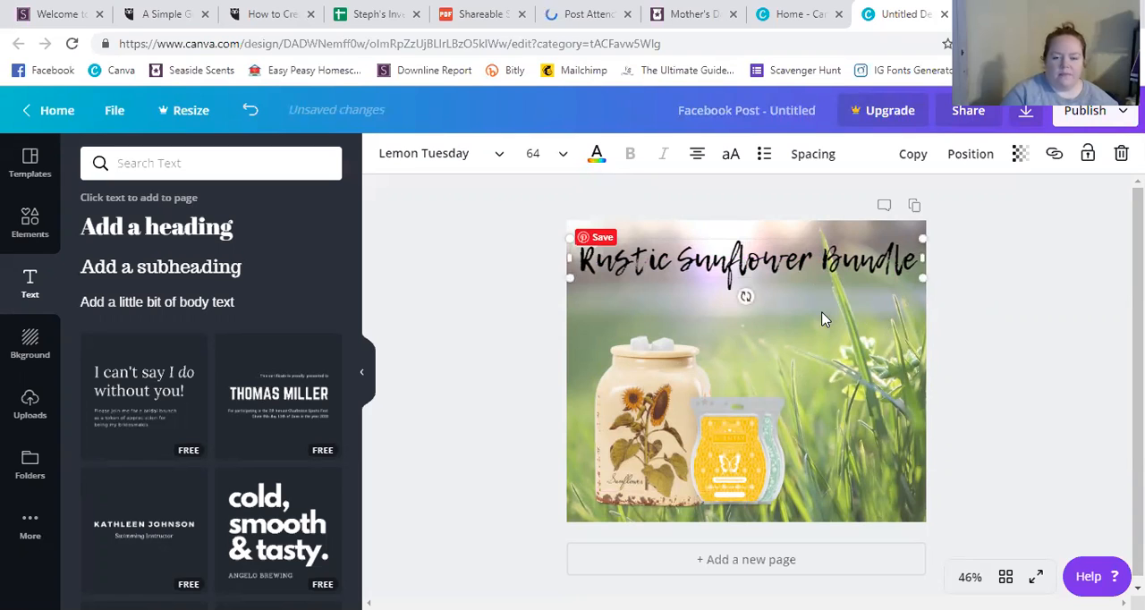
Recolor the heading white and overlay a black duplicate of it, slightly offset from the white text.
left_click(596, 154)
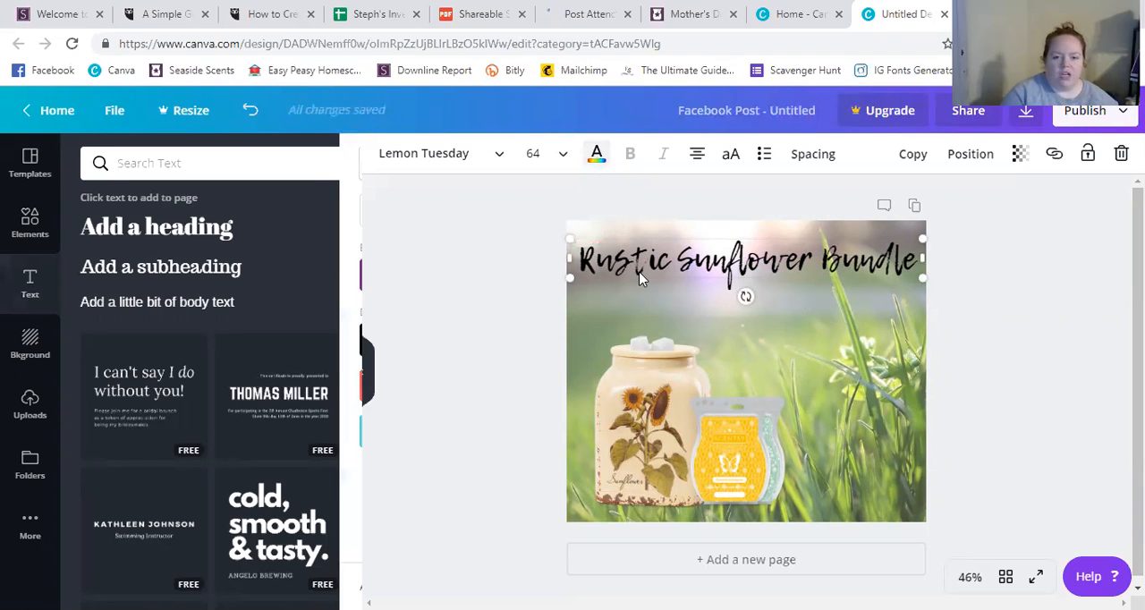
left_click(331, 342)
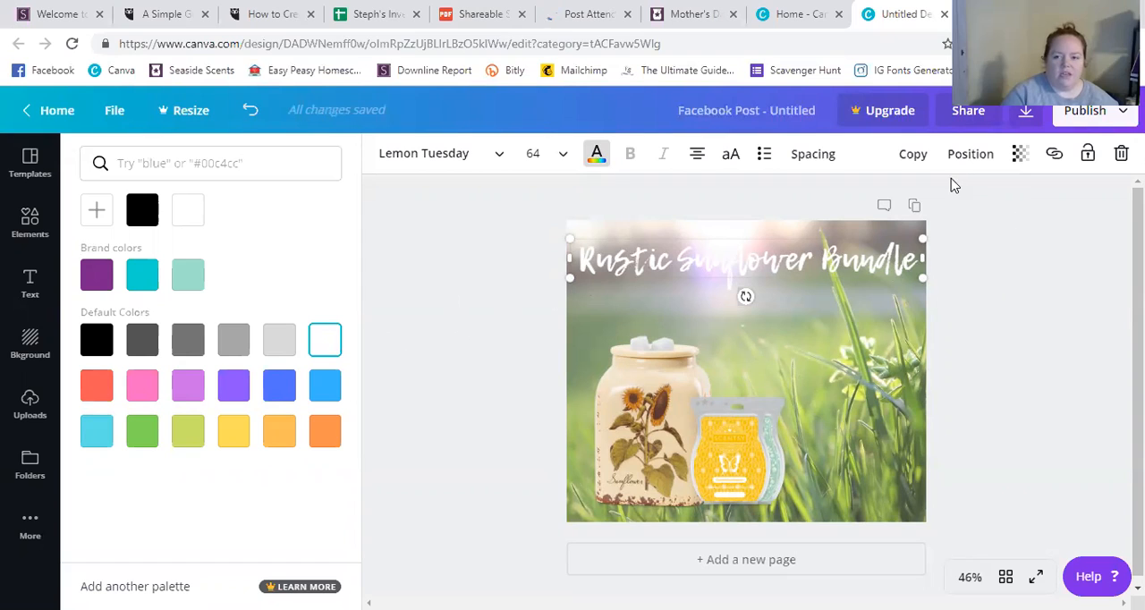
left_click(919, 161)
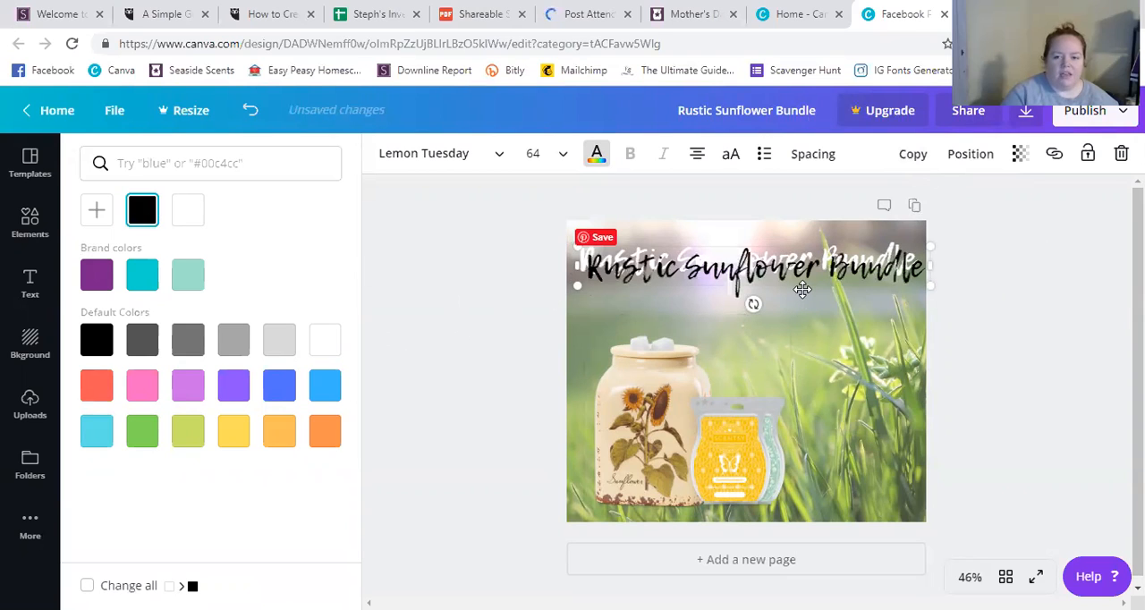
left_click_drag(800, 286, 802, 290)
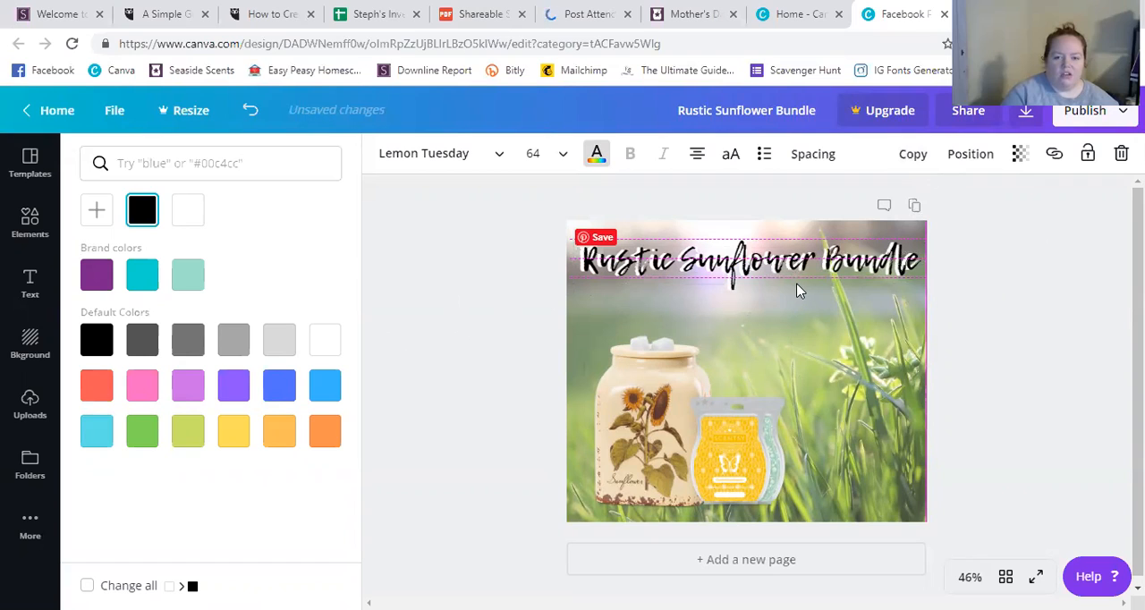
left_click_drag(798, 291, 795, 288)
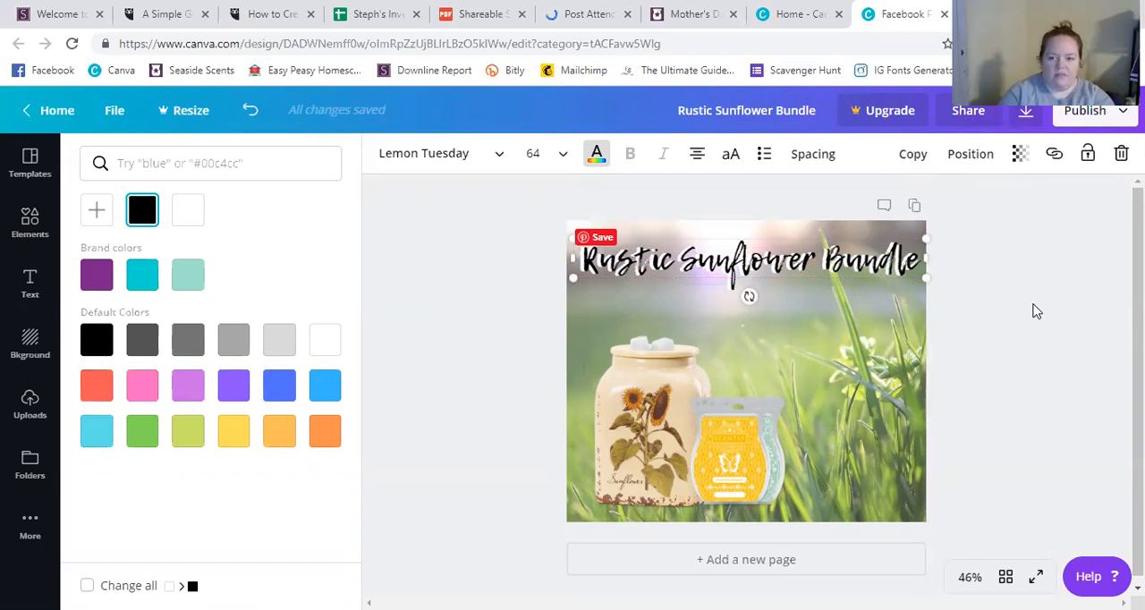
Nudge the black heading copy horizontally in small increments until the white copy forms a thin outline beside the letters.
key("Left")
key("Left")
key("Left")
key("Left")
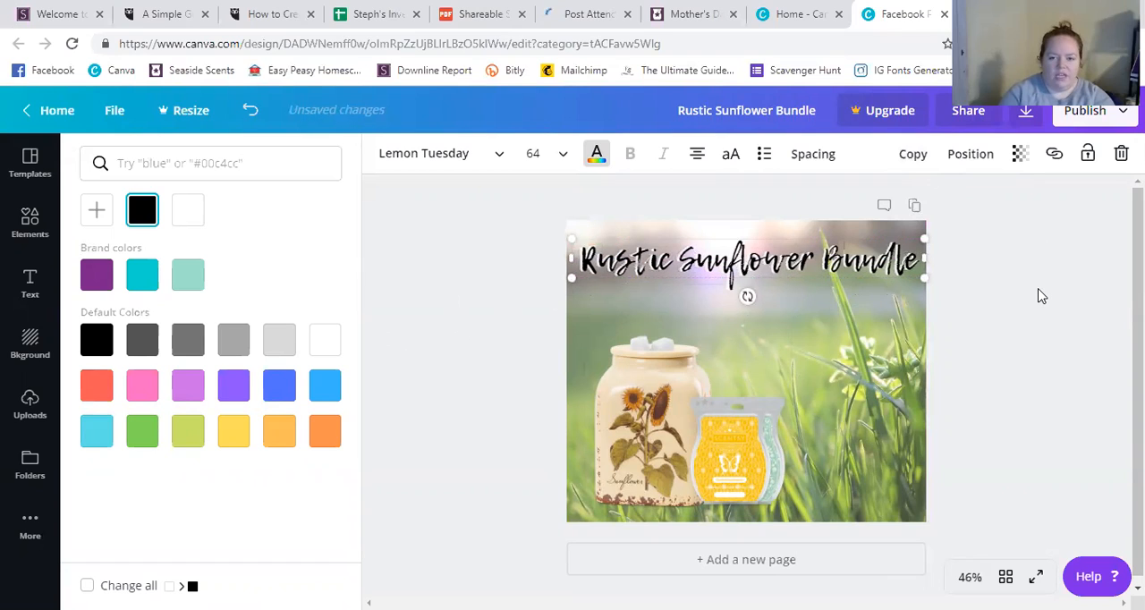
key("Left")
key("Left")
key("Left")
key("Left")
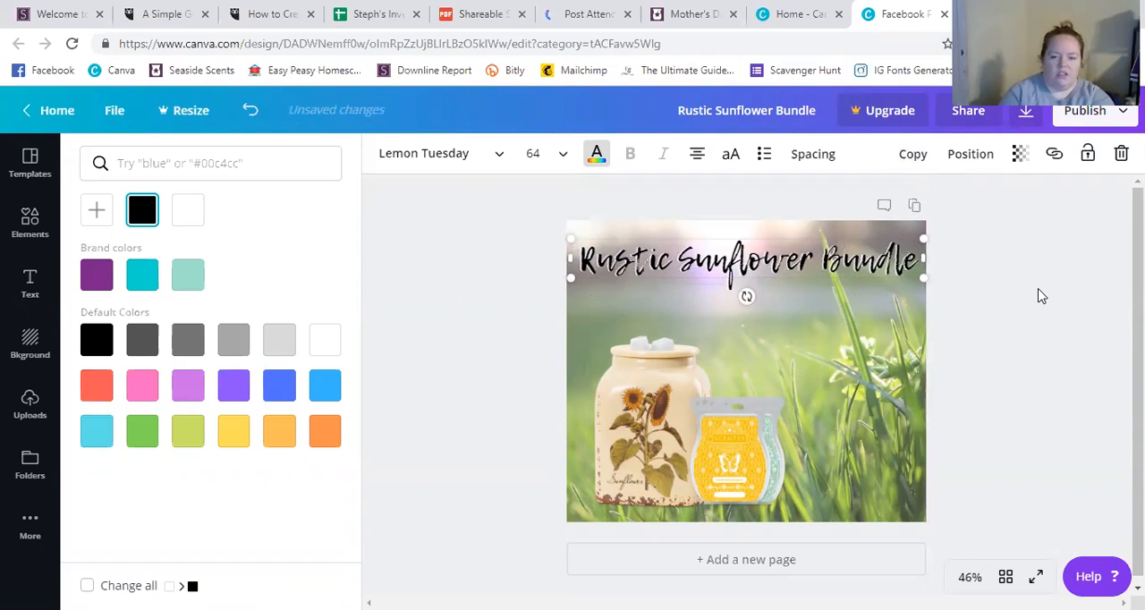
key("Left")
key("Left")
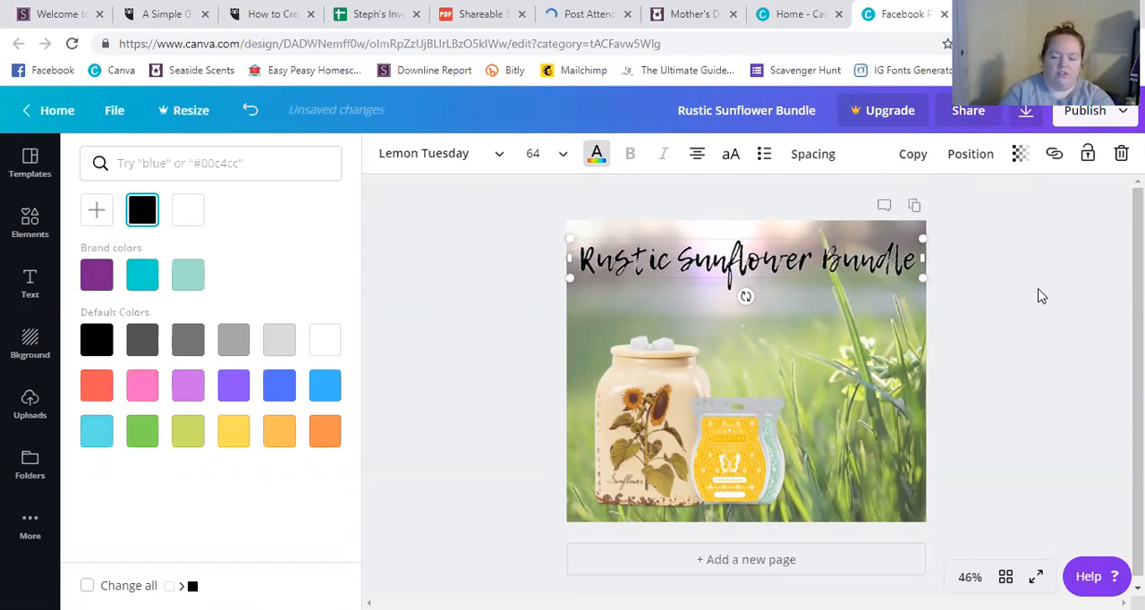
key("Right")
key("Right")
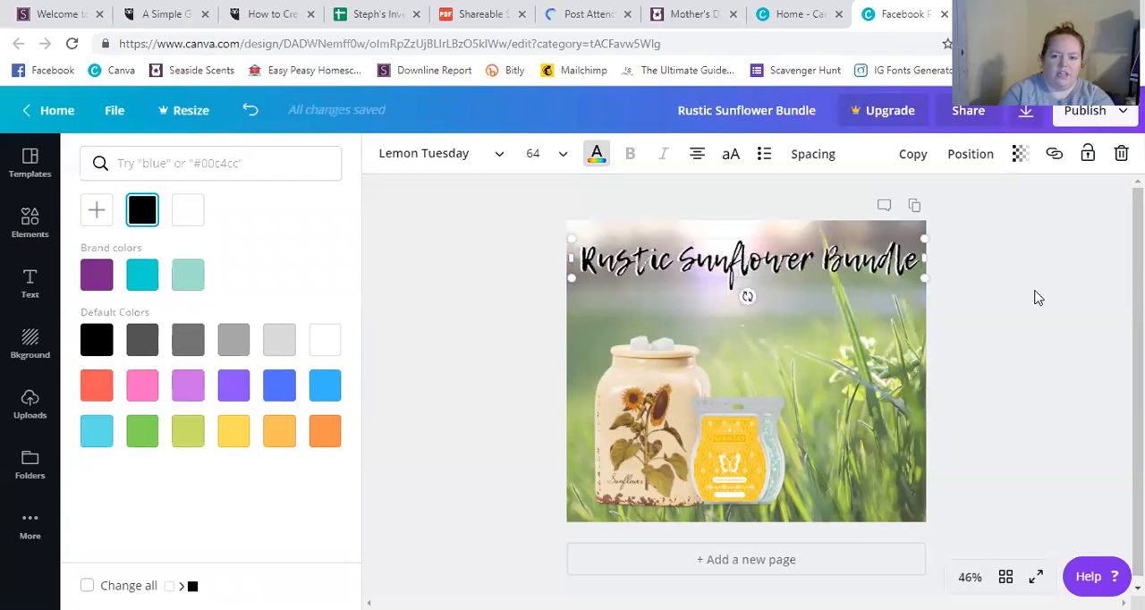
left_click(1001, 341)
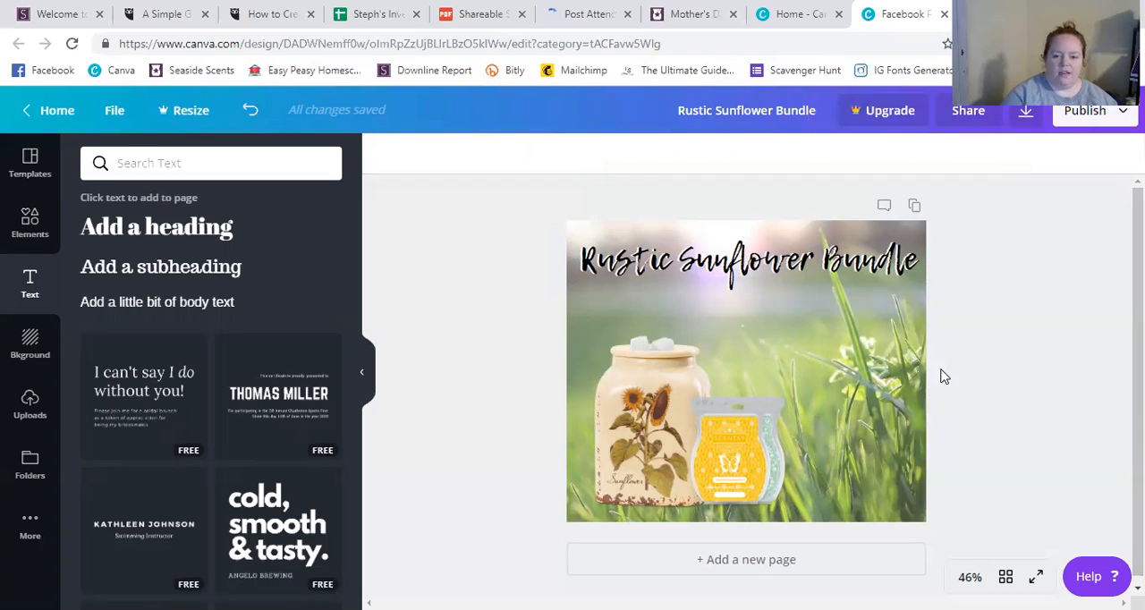
Shift the grass background photo slightly upward within the page's crop.
double_click(890, 379)
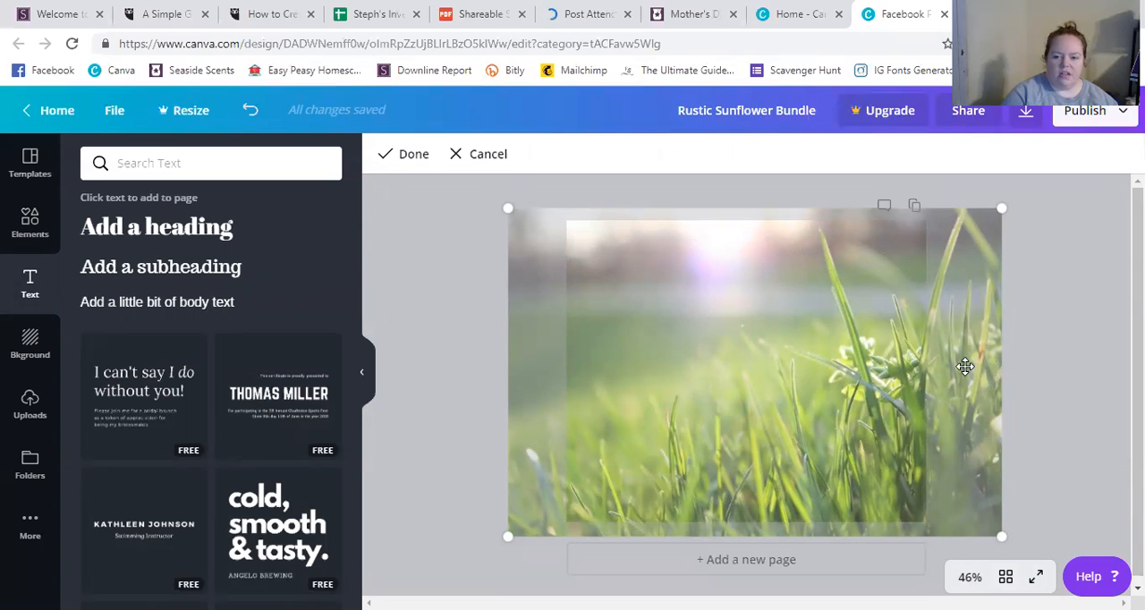
left_click_drag(966, 366, 966, 351)
left_click(1062, 349)
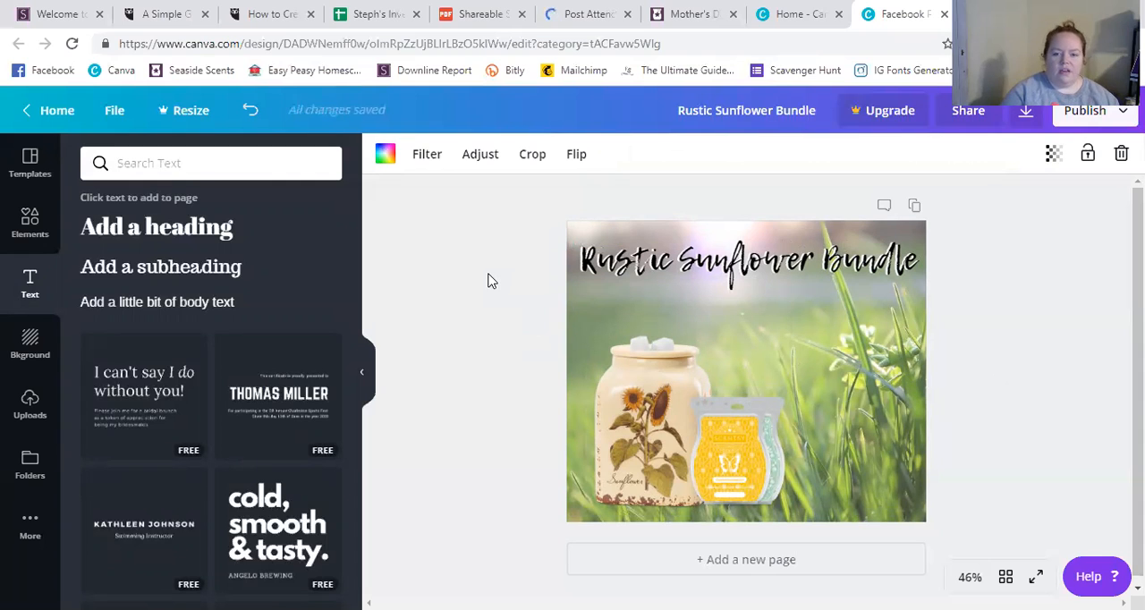
Check the sunflower bundle's price on the Scentsy shop page and add a new heading reading "$30" to the Canva graphic.
left_click(696, 16)
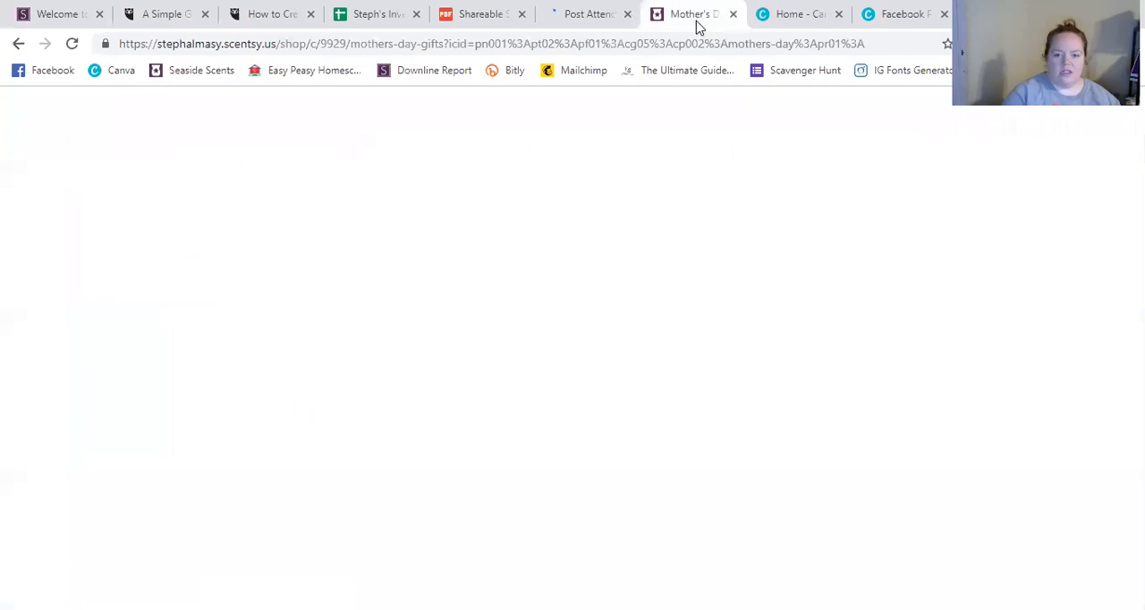
left_click(906, 14)
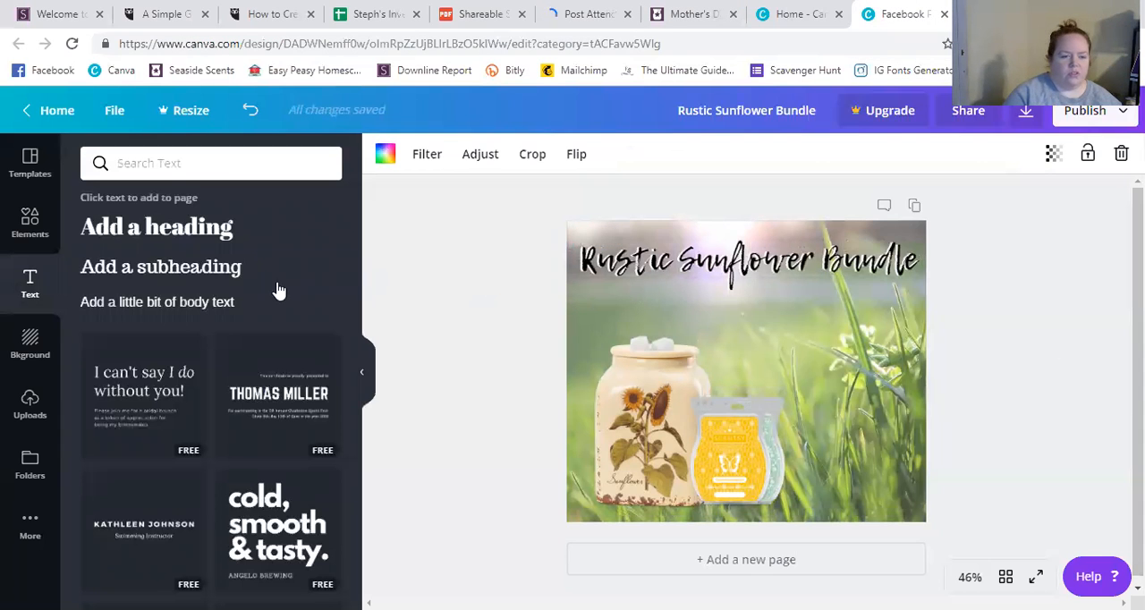
left_click(209, 268)
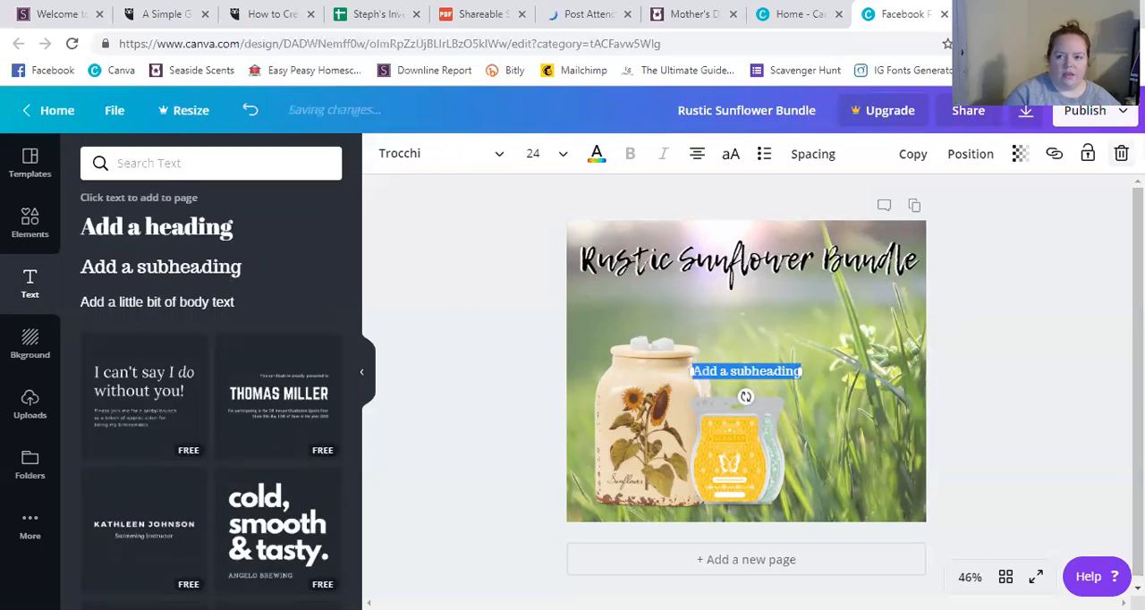
left_click(1120, 154)
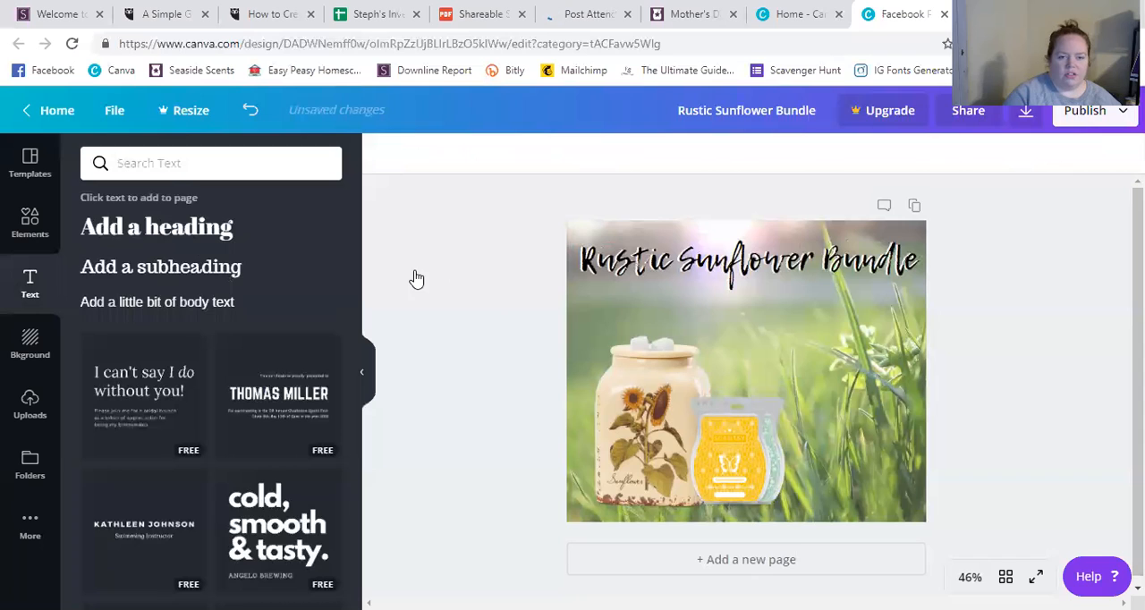
key("t")
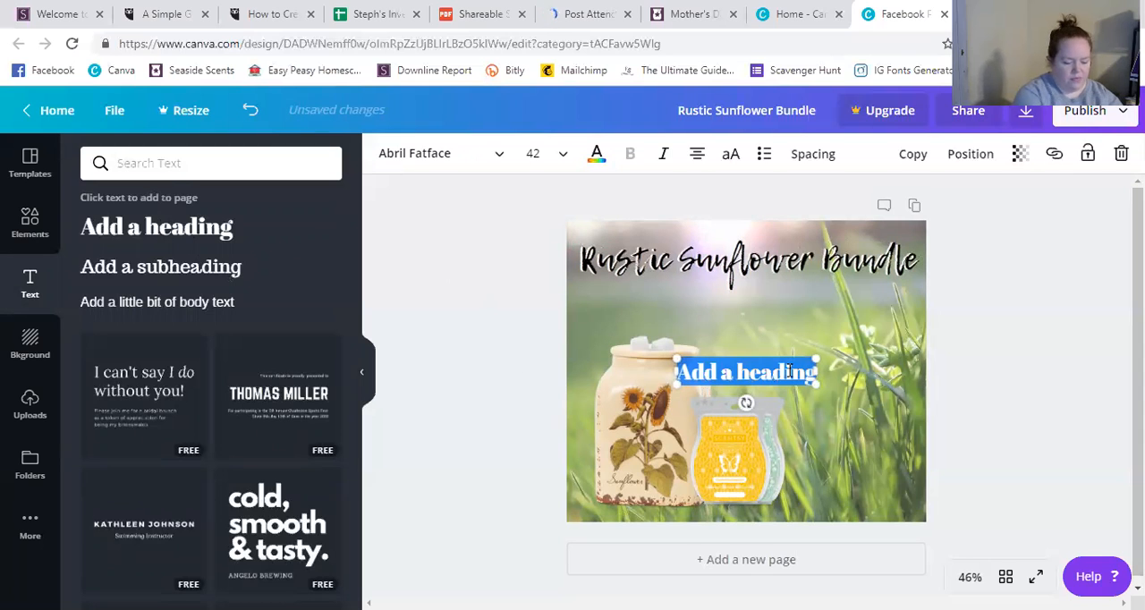
type("S")
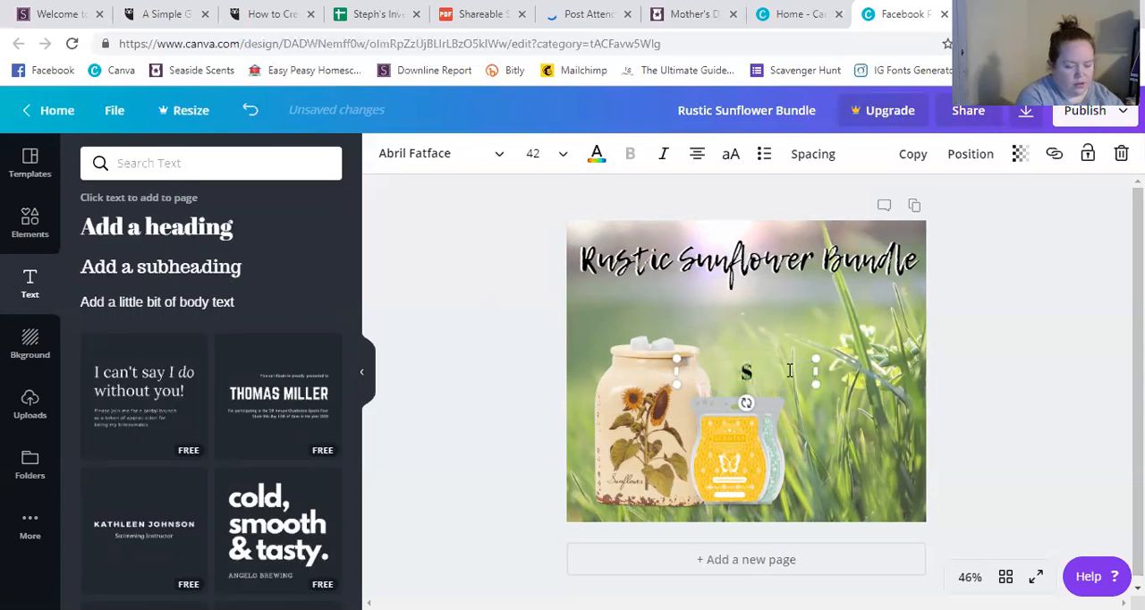
type("30")
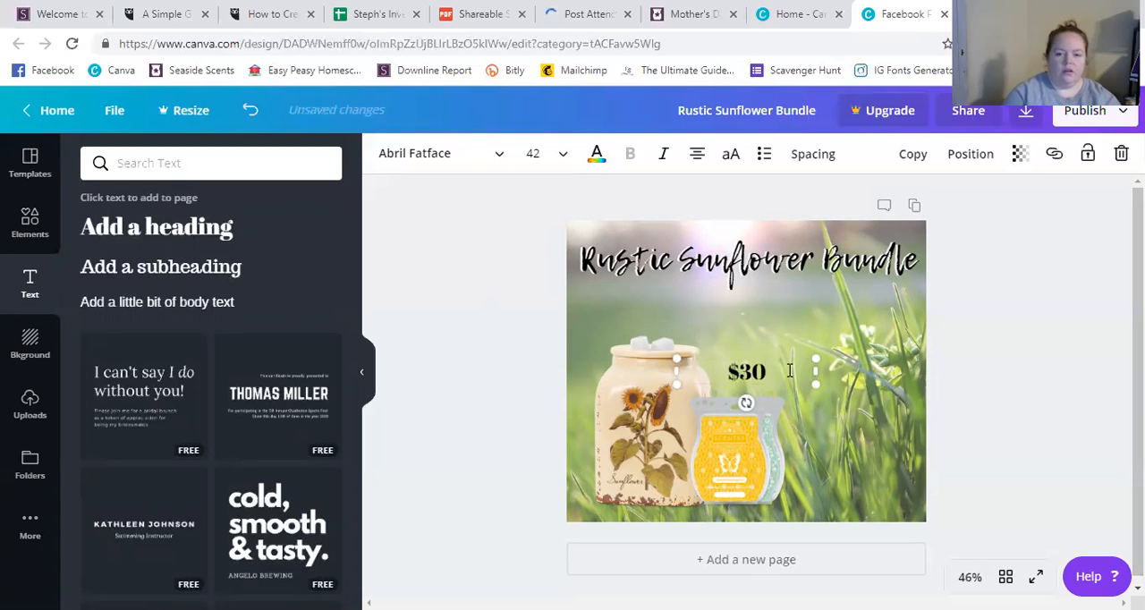
Set the "$30" text's font to Bebas Neue Cyrillic.
left_click(500, 158)
scroll(516, 316, "down", 2)
scroll(517, 316, "down", 10)
scroll(519, 317, "down", 10)
scroll(517, 315, "down", 10)
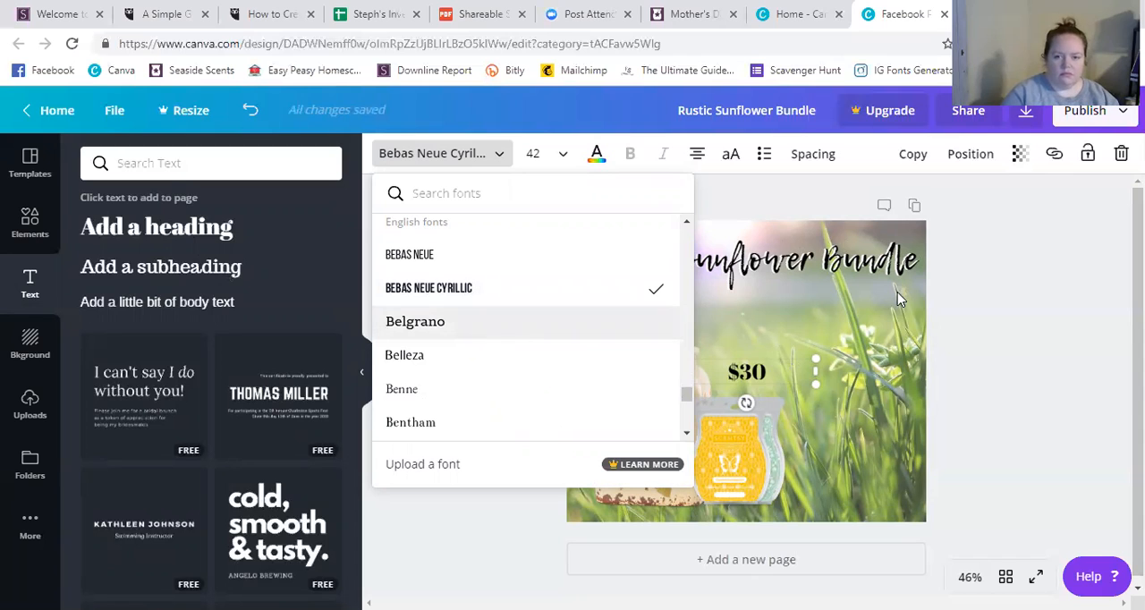
left_click(1027, 291)
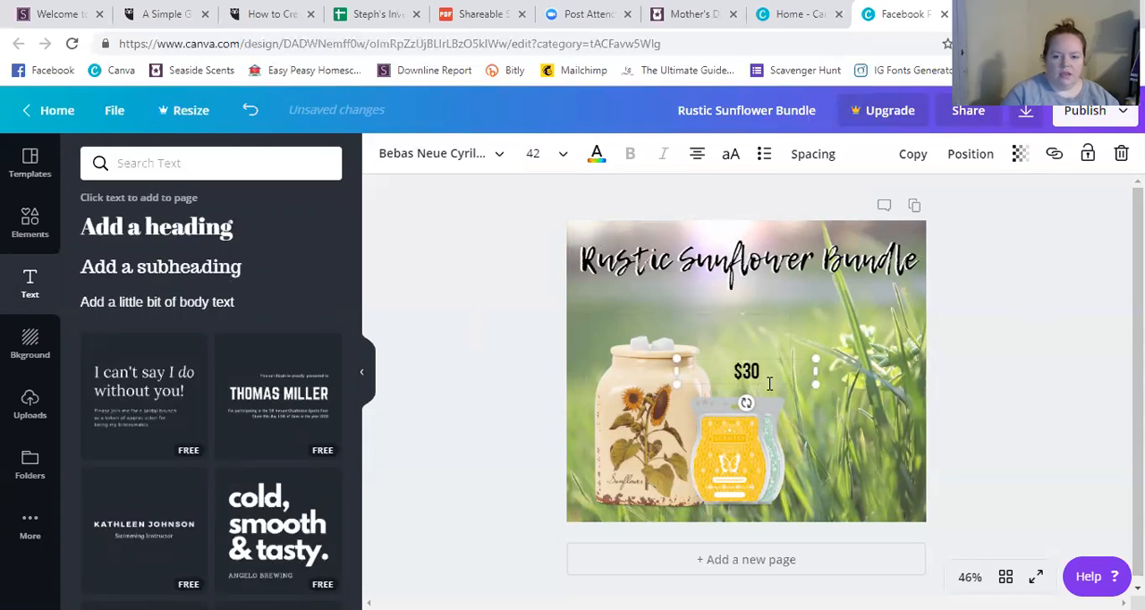
Move the "$30" text above the yellow wax bar and set its font size to 72.
left_click_drag(770, 383, 804, 339)
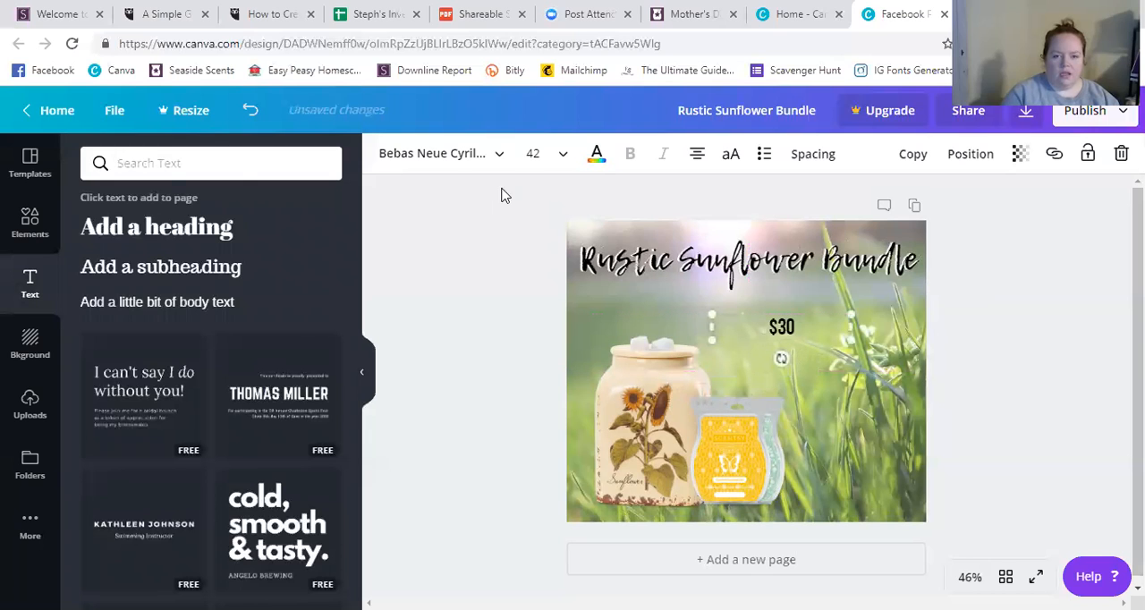
left_click(562, 154)
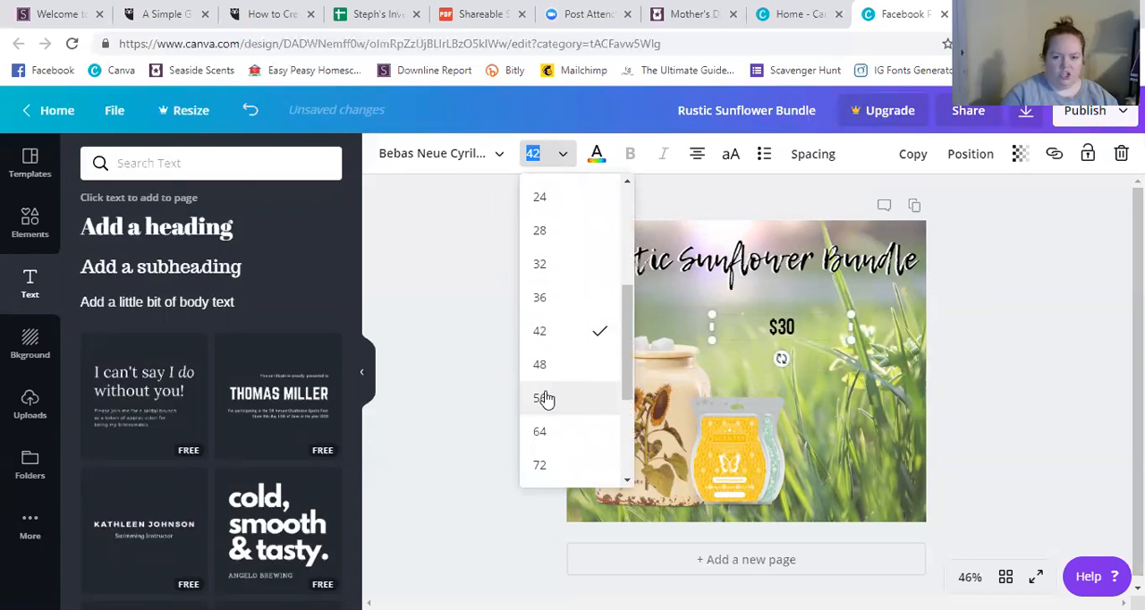
left_click(545, 399)
left_click(534, 154)
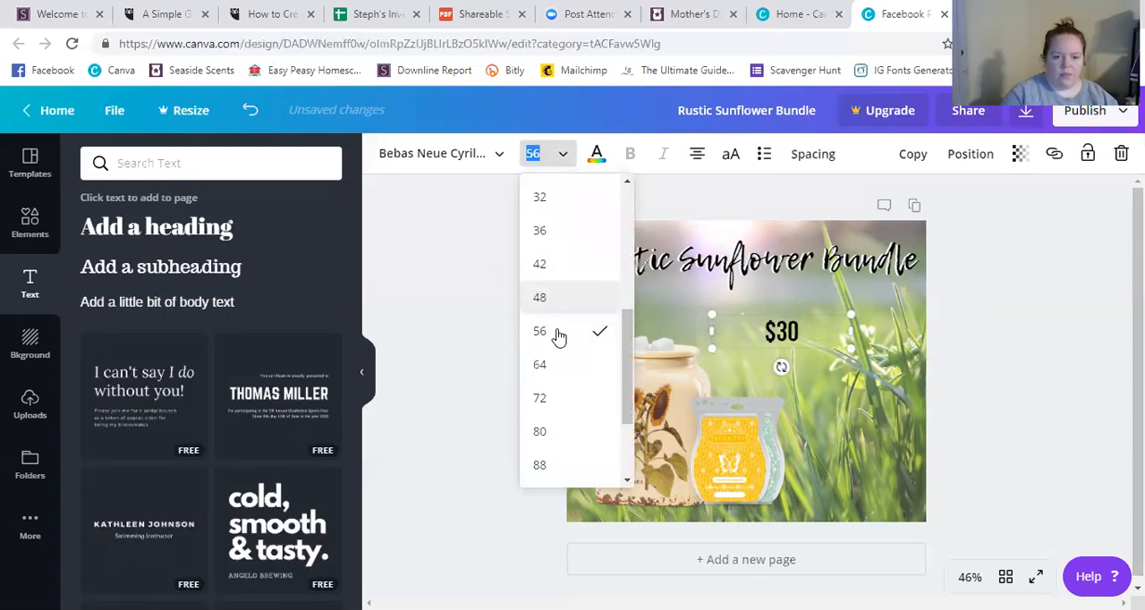
left_click(543, 399)
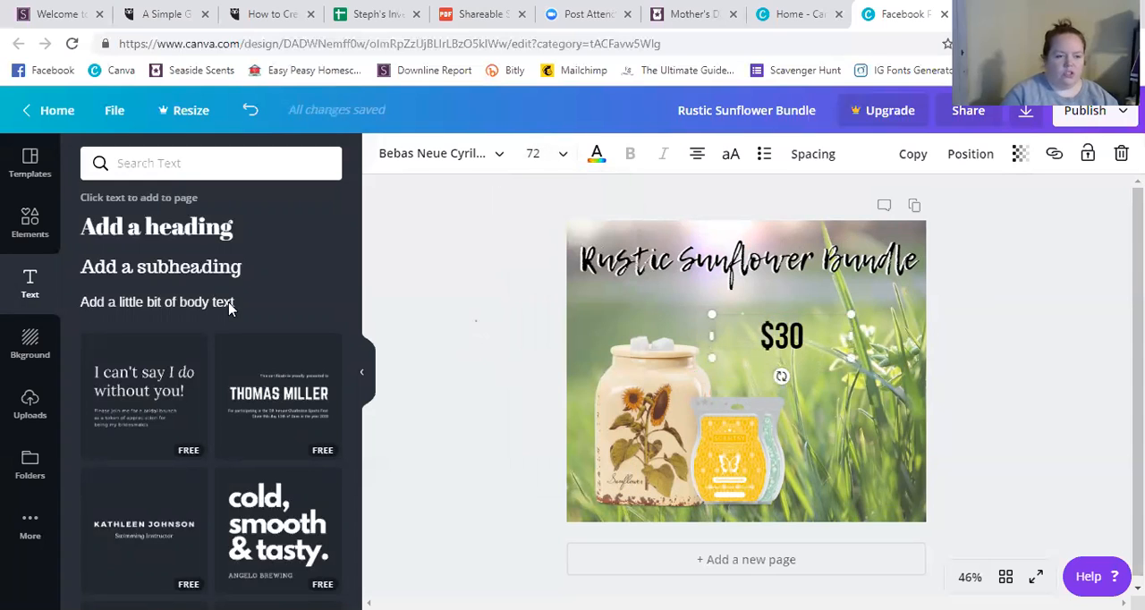
left_click(476, 321)
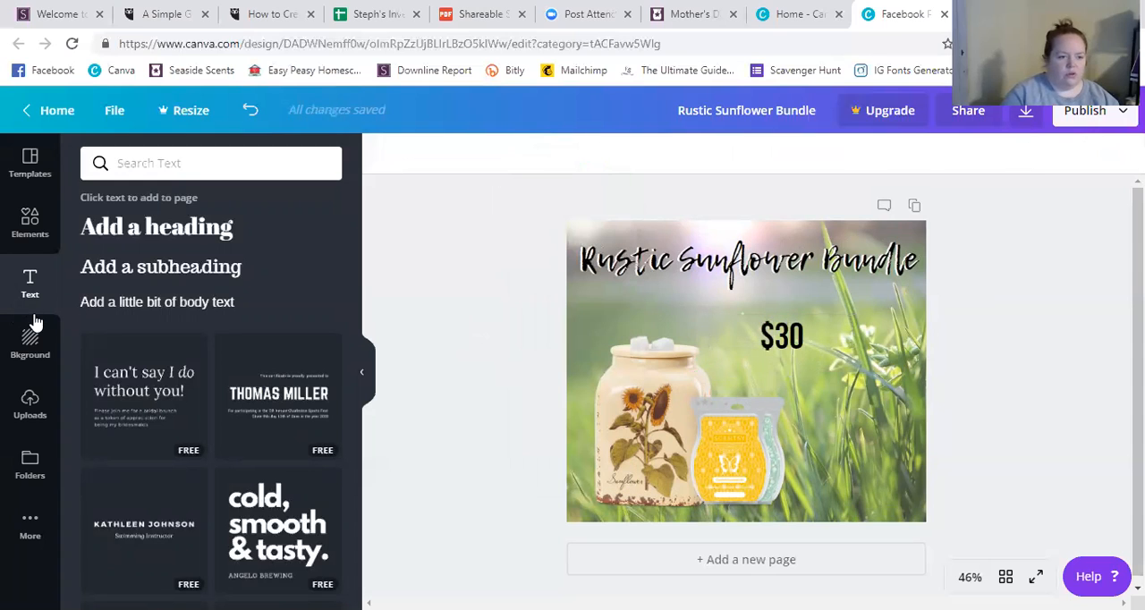
Search the elements library for "sunflower".
left_click(31, 228)
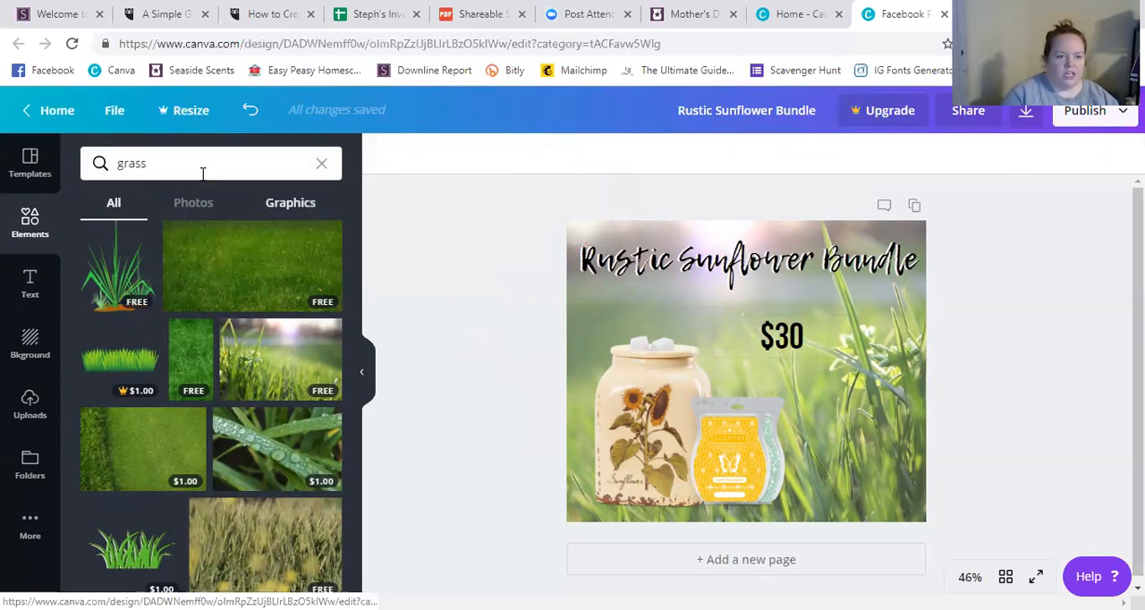
left_click(321, 163)
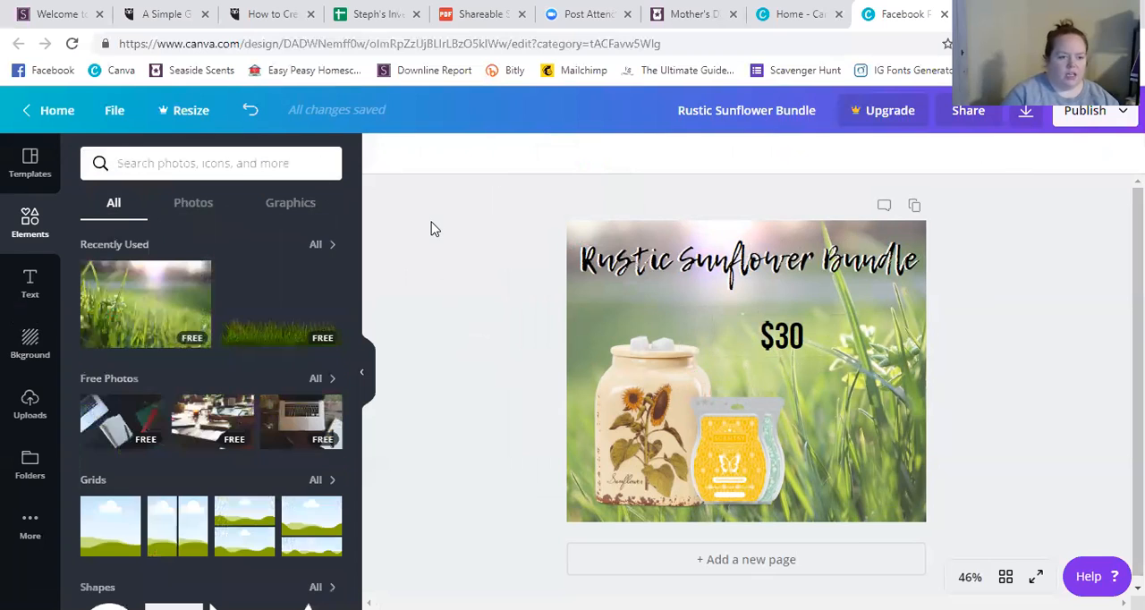
type("sunflower")
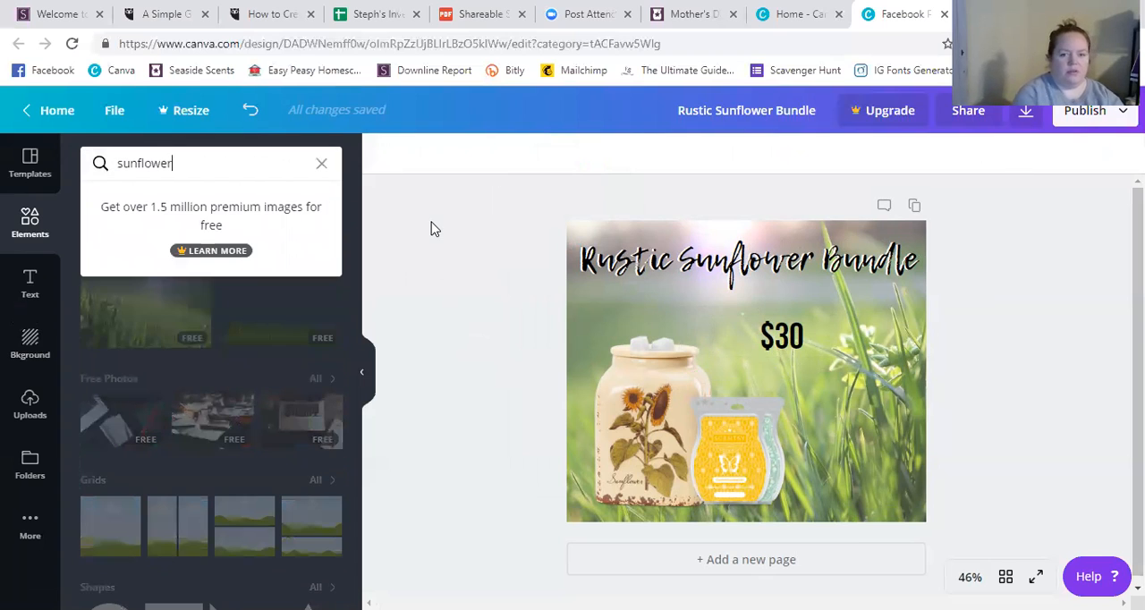
key("Return")
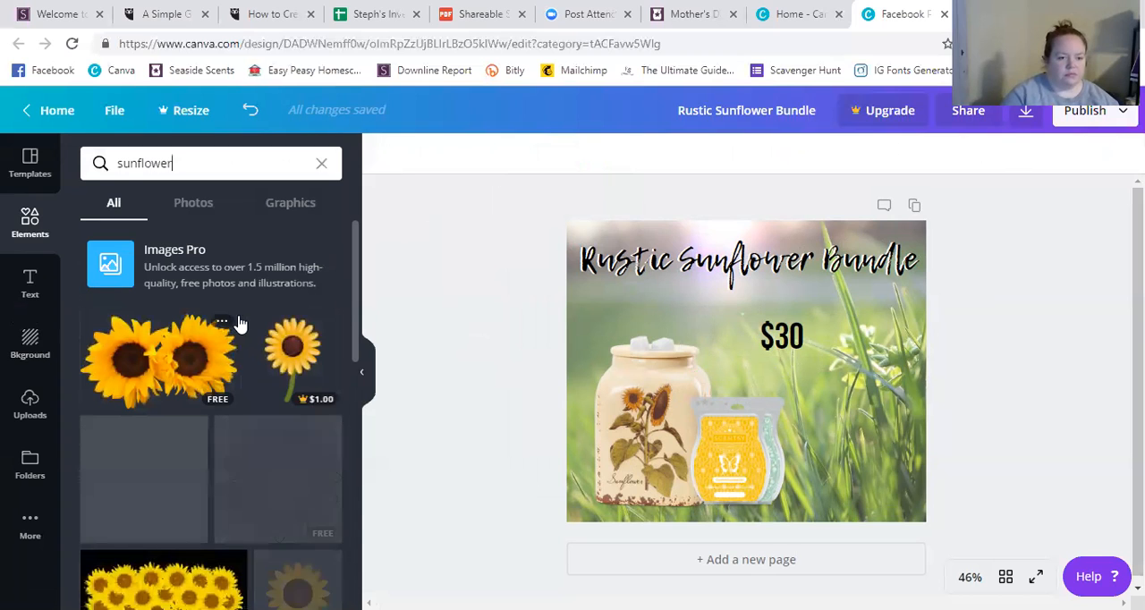
Find the free black line-art sunflower among the results and add it to the page.
scroll(261, 336, "down", 1)
scroll(261, 336, "down", 2)
scroll(261, 336, "down", 3)
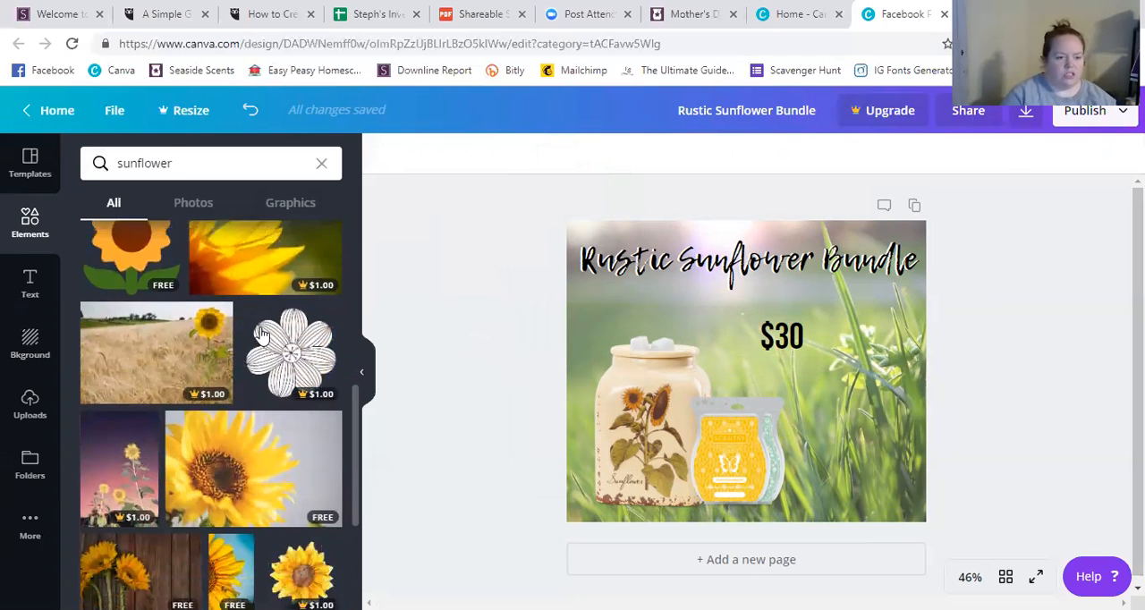
scroll(261, 336, "down", 3)
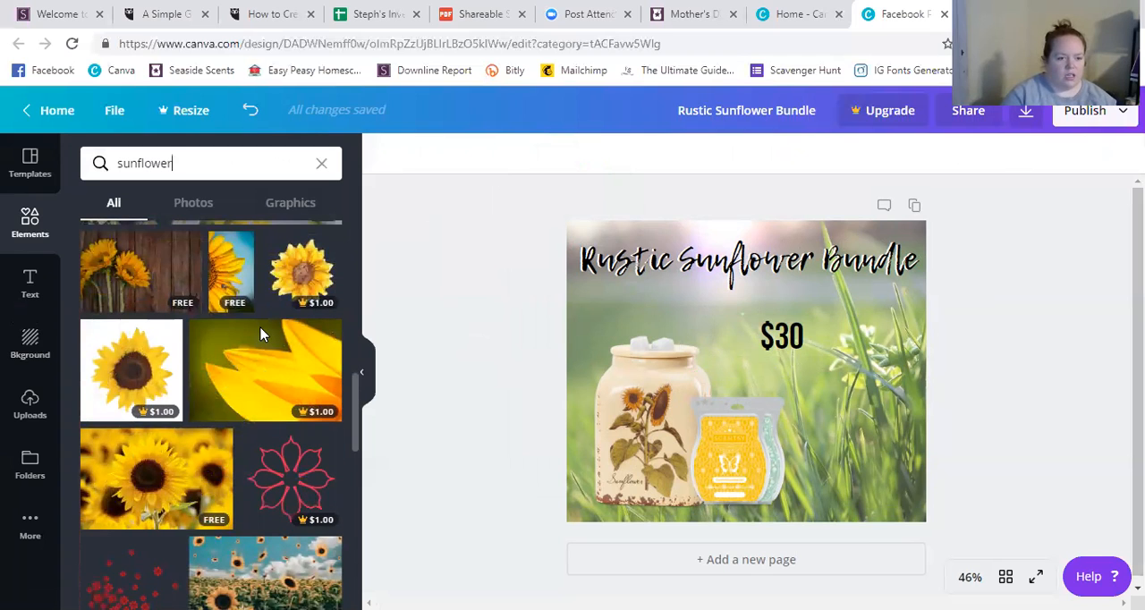
scroll(260, 335, "up", 2)
scroll(178, 441, "up", 1)
scroll(177, 441, "down", 1)
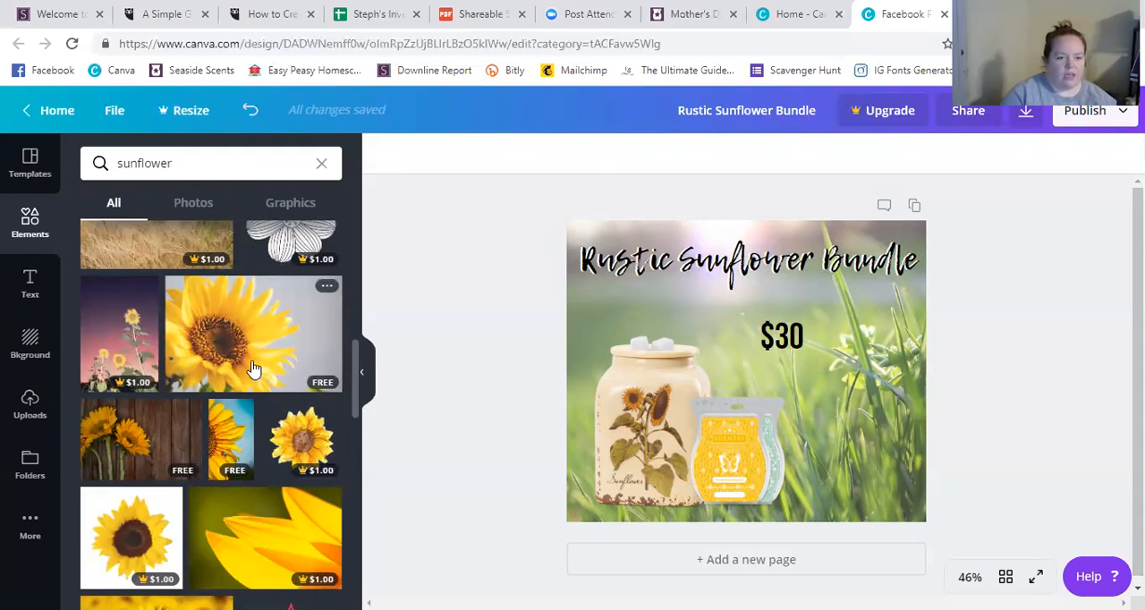
scroll(256, 370, "up", 2)
scroll(253, 369, "up", 2)
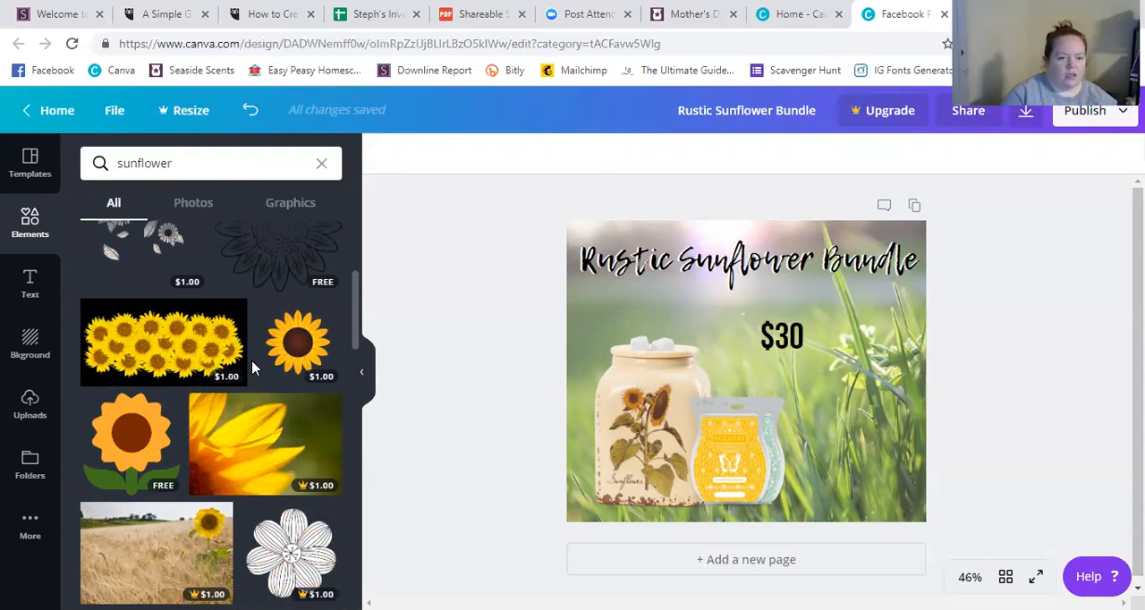
scroll(251, 369, "up", 1)
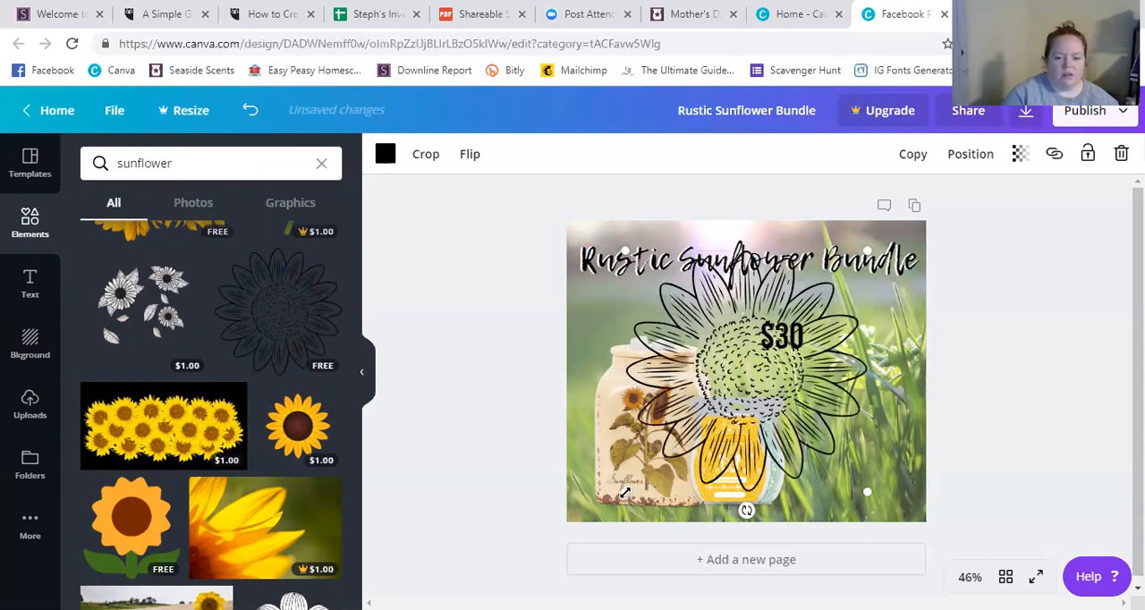
Shrink the line-art sunflower and place it just right of the "$30" text, below the word "Bundle".
left_click_drag(658, 474, 787, 374)
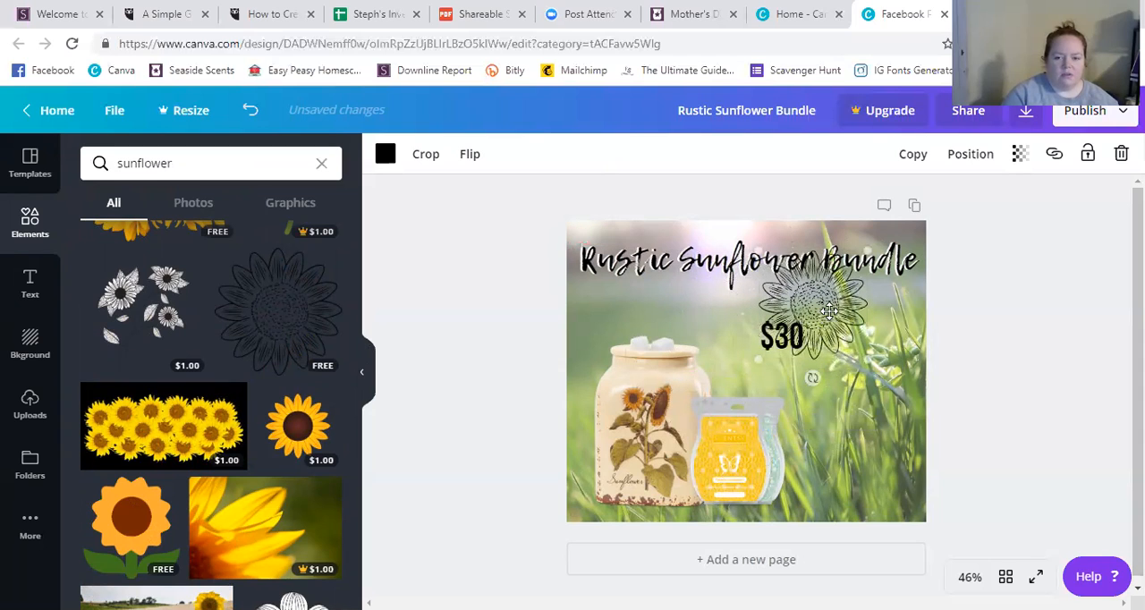
left_click_drag(834, 317, 859, 342)
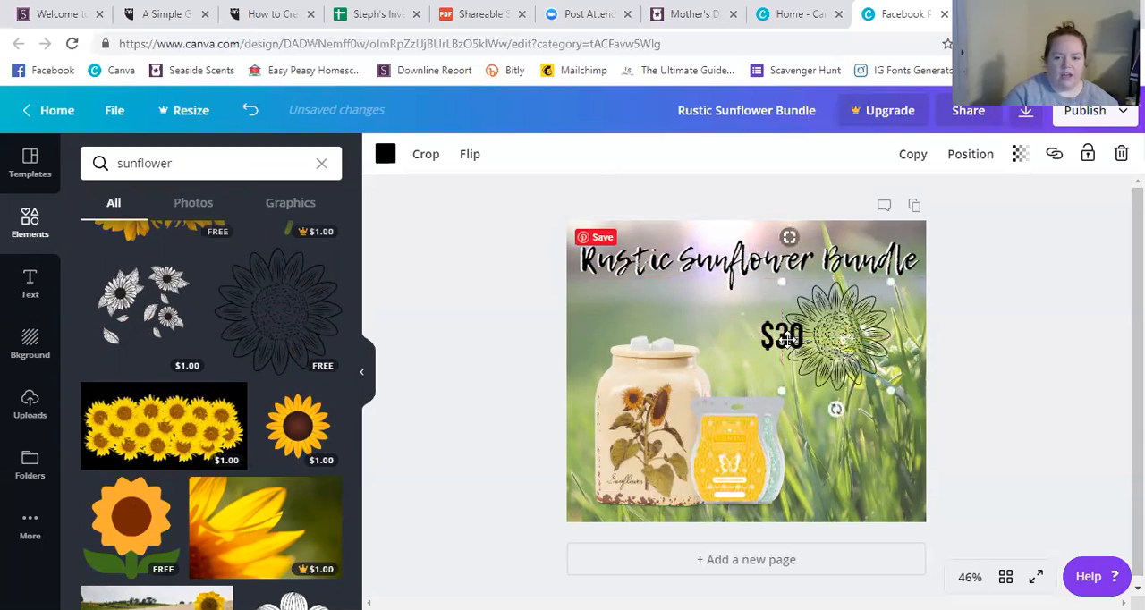
mouse_move(782, 338)
left_mouse_down()
mouse_move(813, 336)
mouse_move(790, 337)
left_mouse_up()
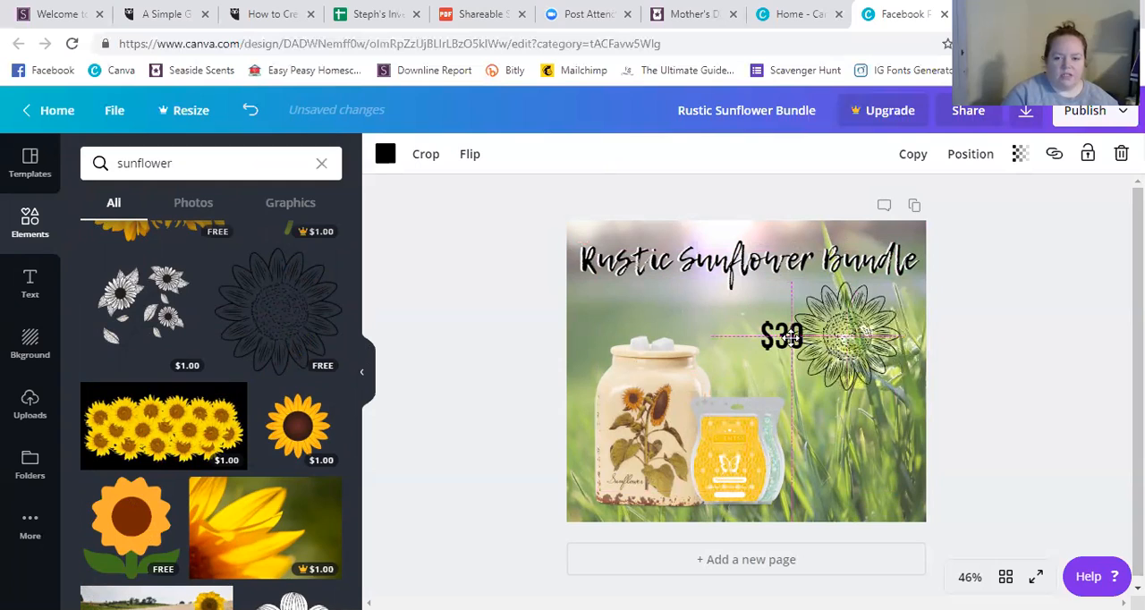
left_click(984, 334)
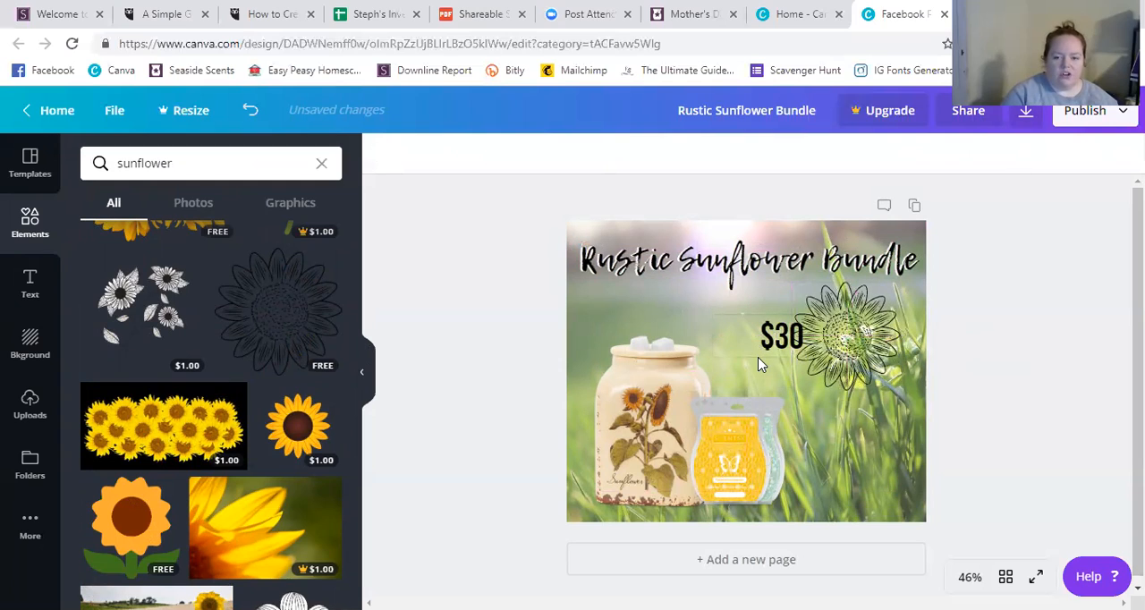
Move the "$30" text onto the sunflower's center and set its font size to 80.
left_click(756, 358)
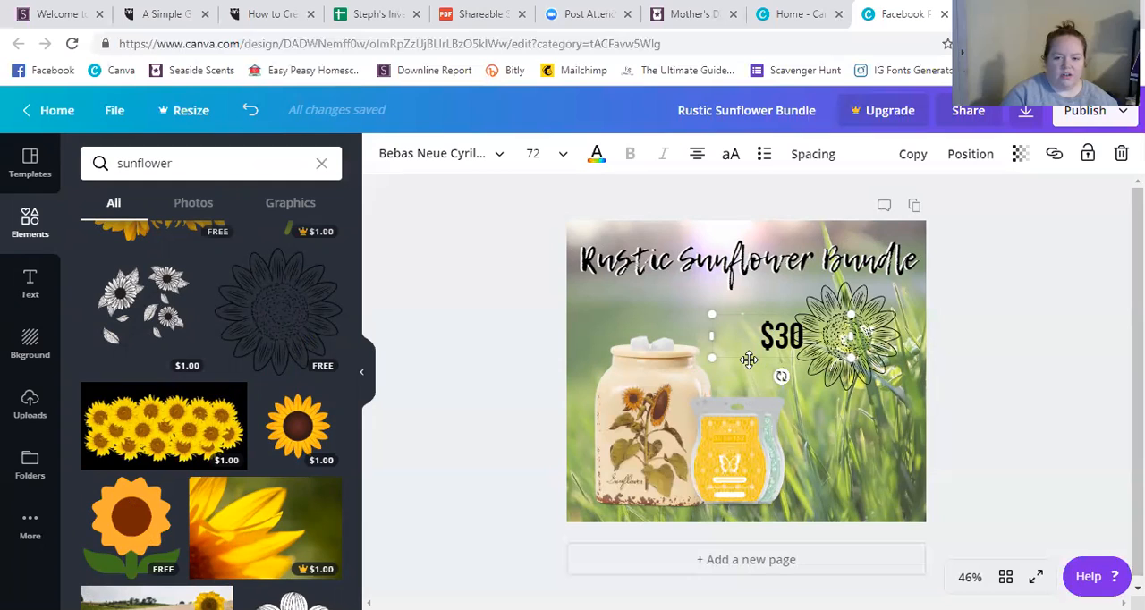
left_click_drag(748, 359, 809, 356)
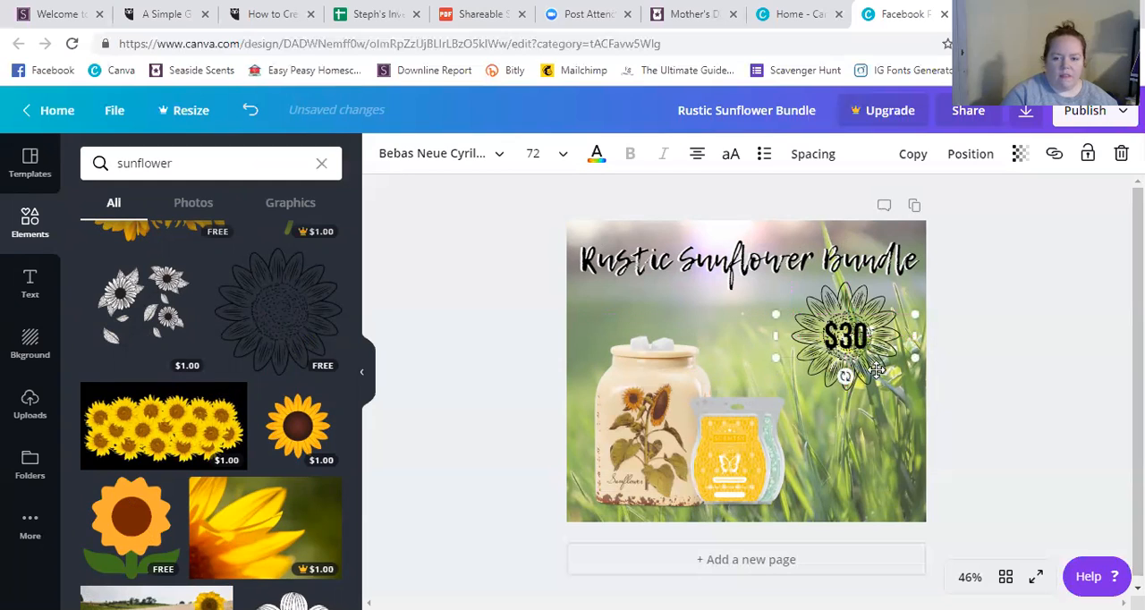
left_click(564, 154)
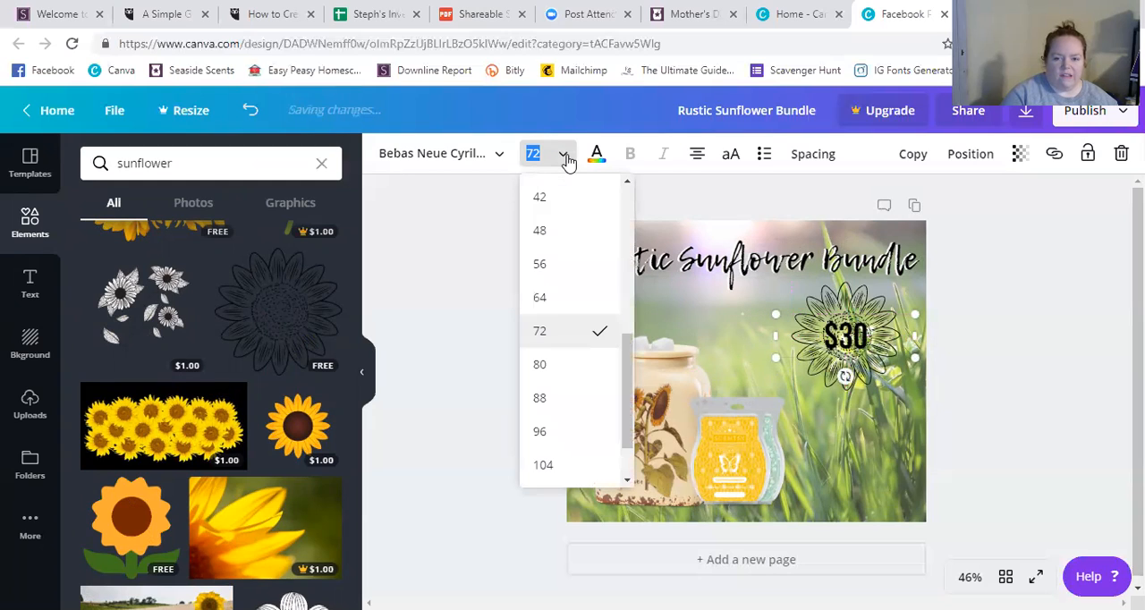
left_click(619, 374)
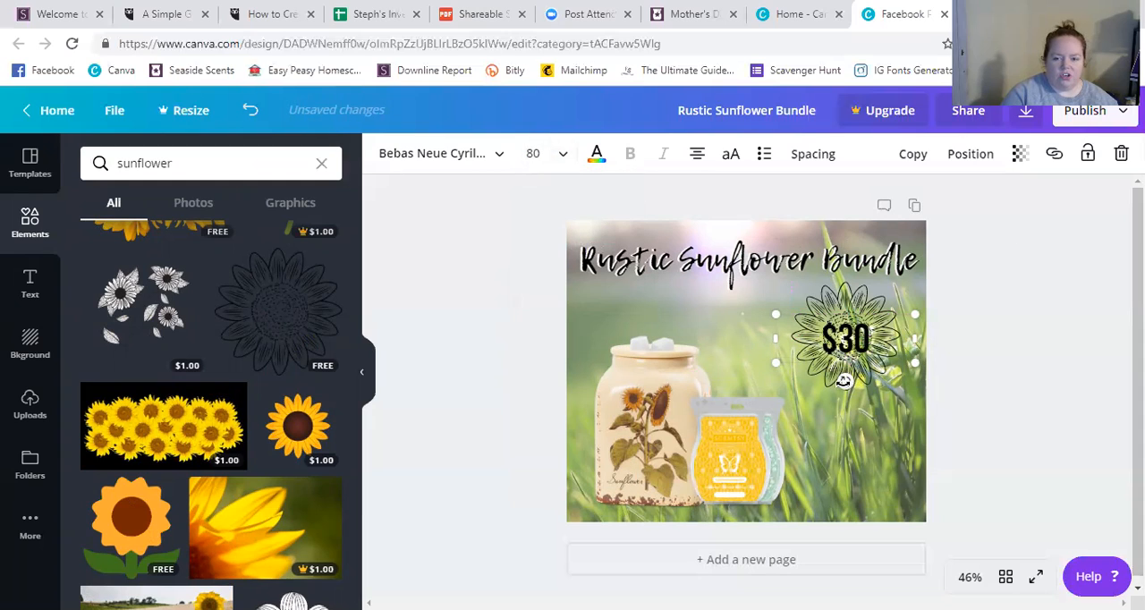
Tilt the "$30" text slightly clockwise and enlarge the sunflower a little around it.
left_click_drag(842, 383, 841, 383)
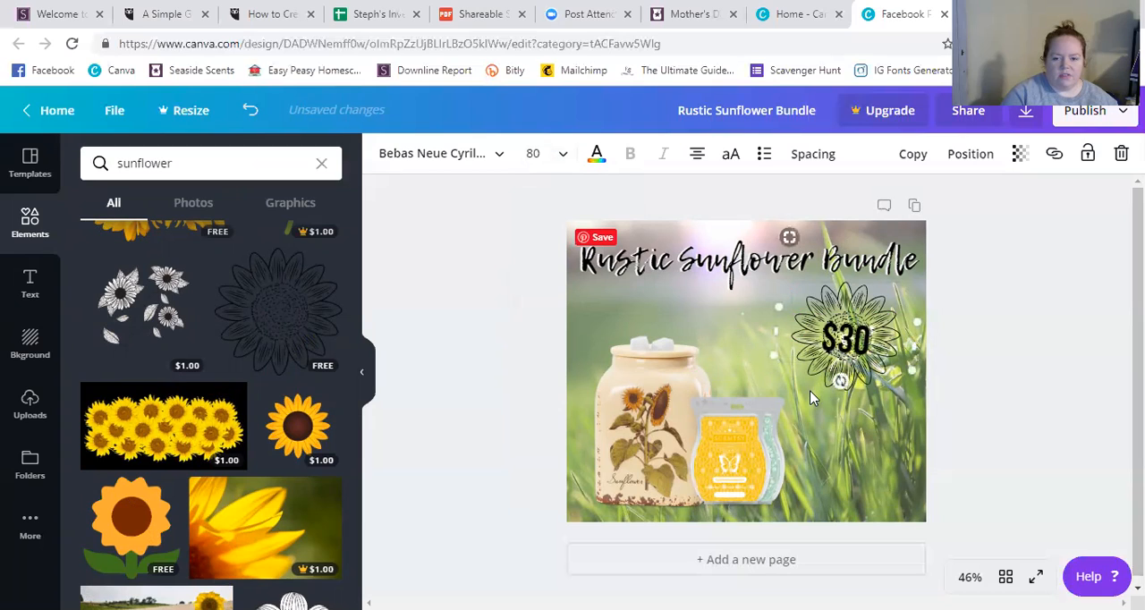
left_click(812, 395)
left_click(896, 389)
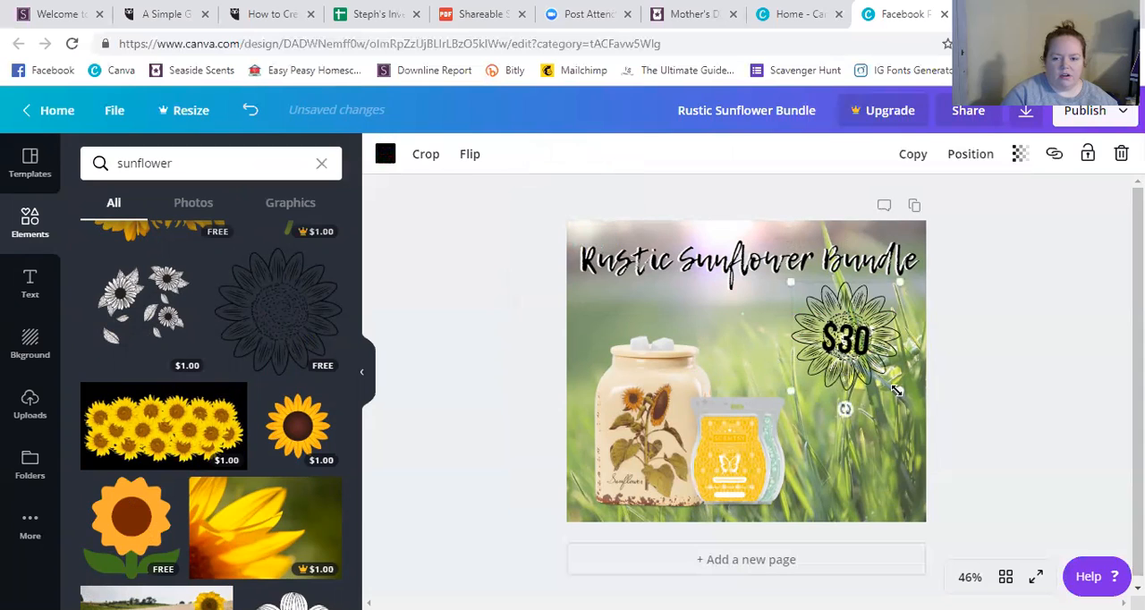
left_click_drag(902, 393, 874, 390)
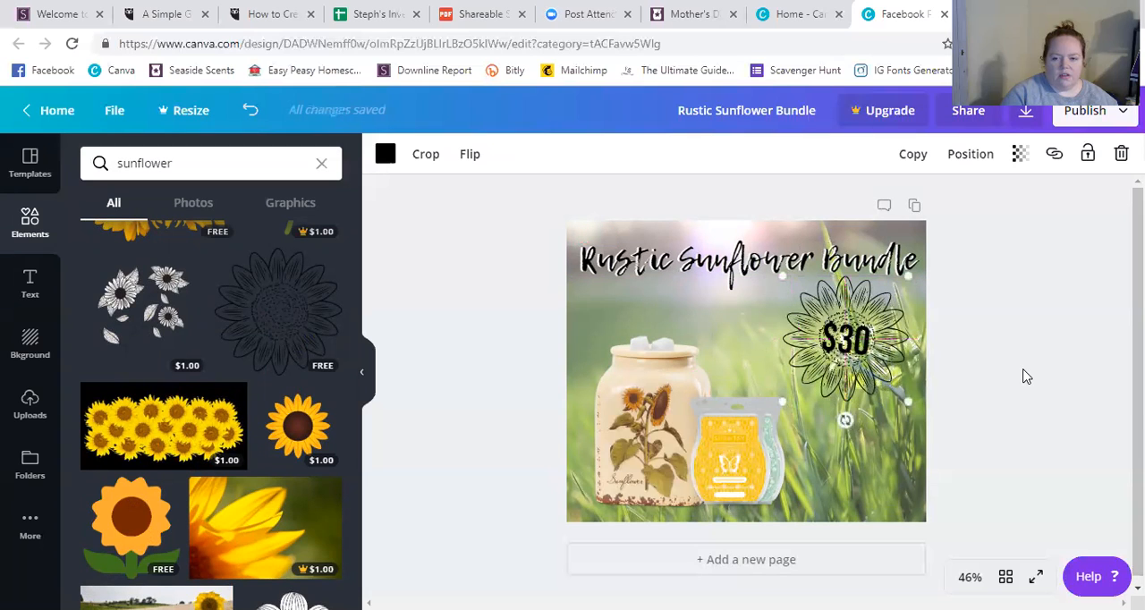
left_click(1031, 390)
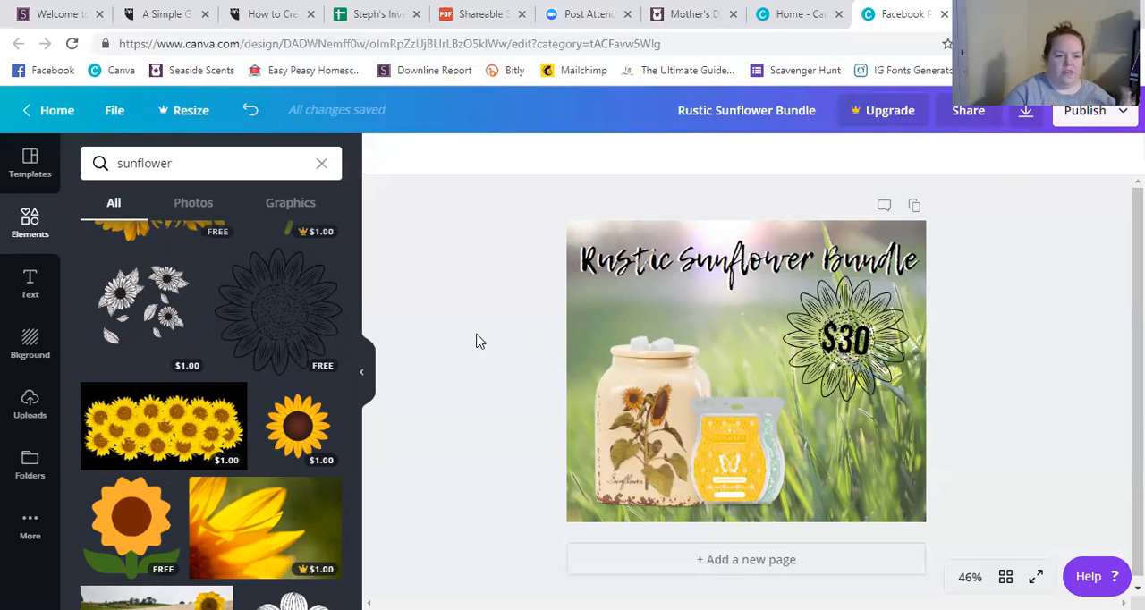
Search the elements library for "burst" and look through the results for a free burst shape.
left_click(321, 163)
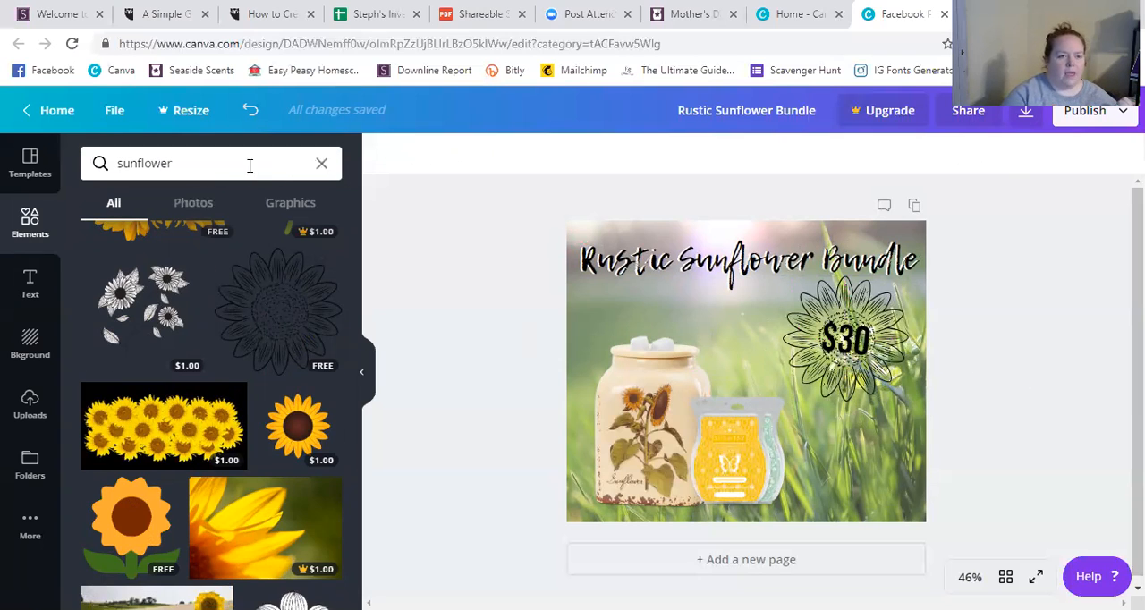
type("burst")
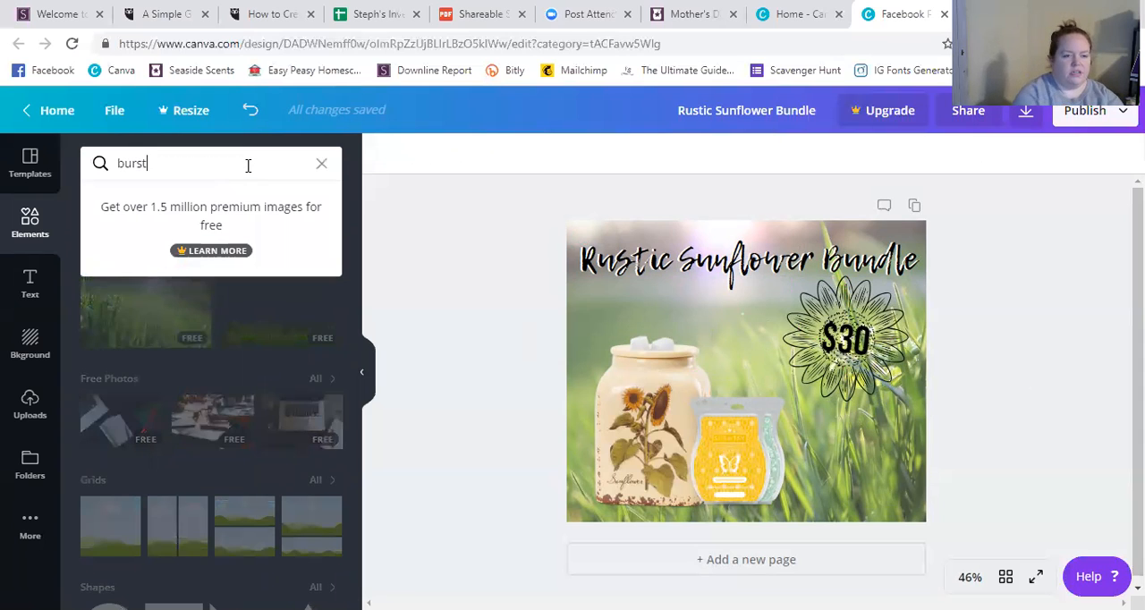
key("Return")
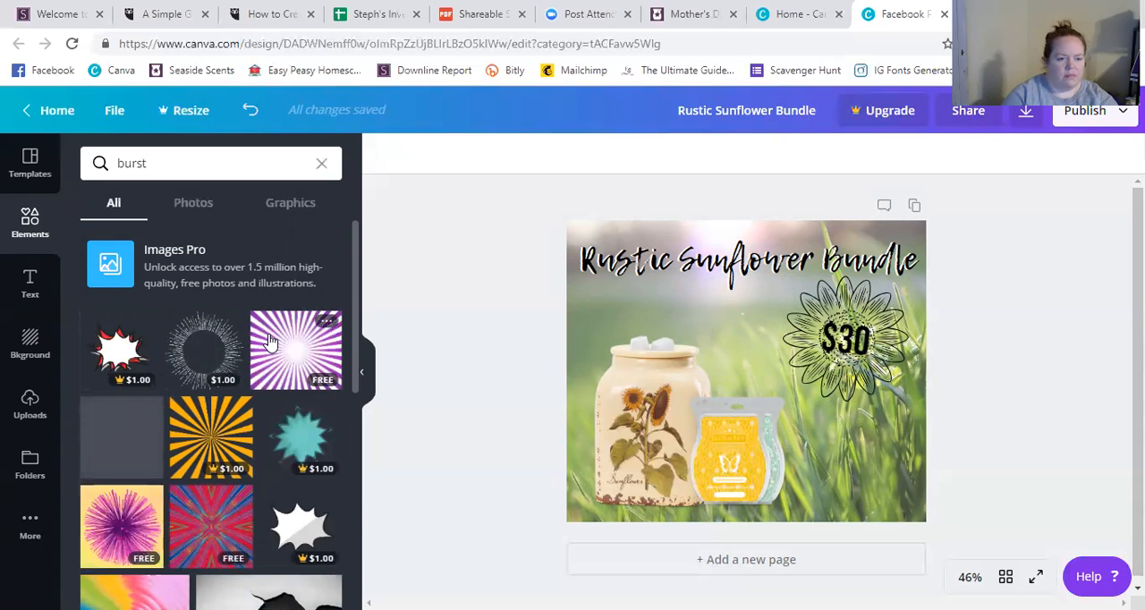
scroll(270, 340, "down", 3)
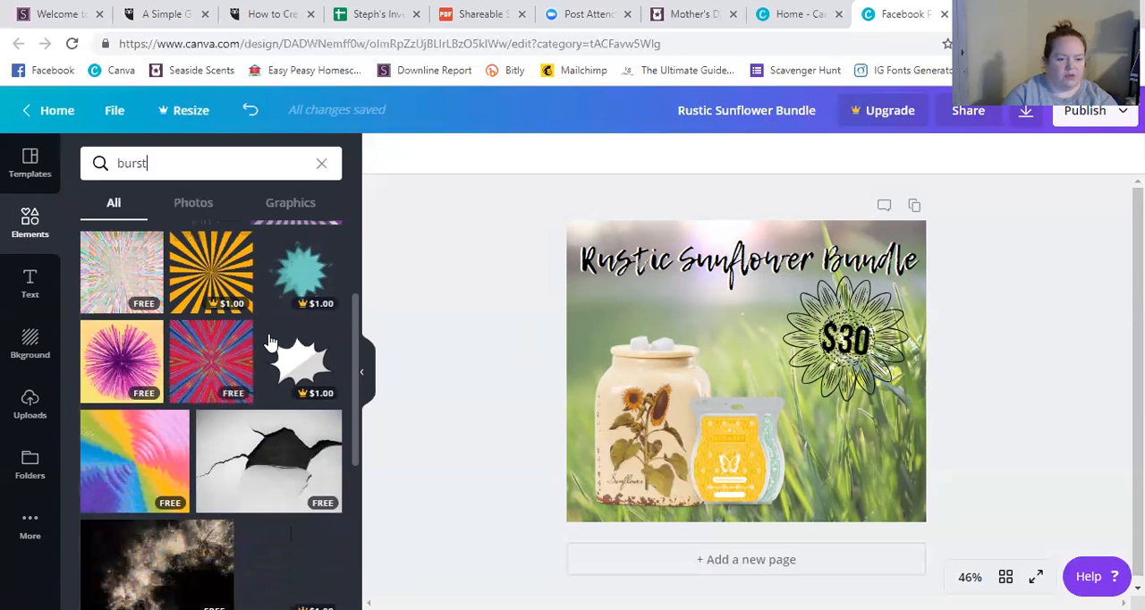
scroll(270, 340, "down", 3)
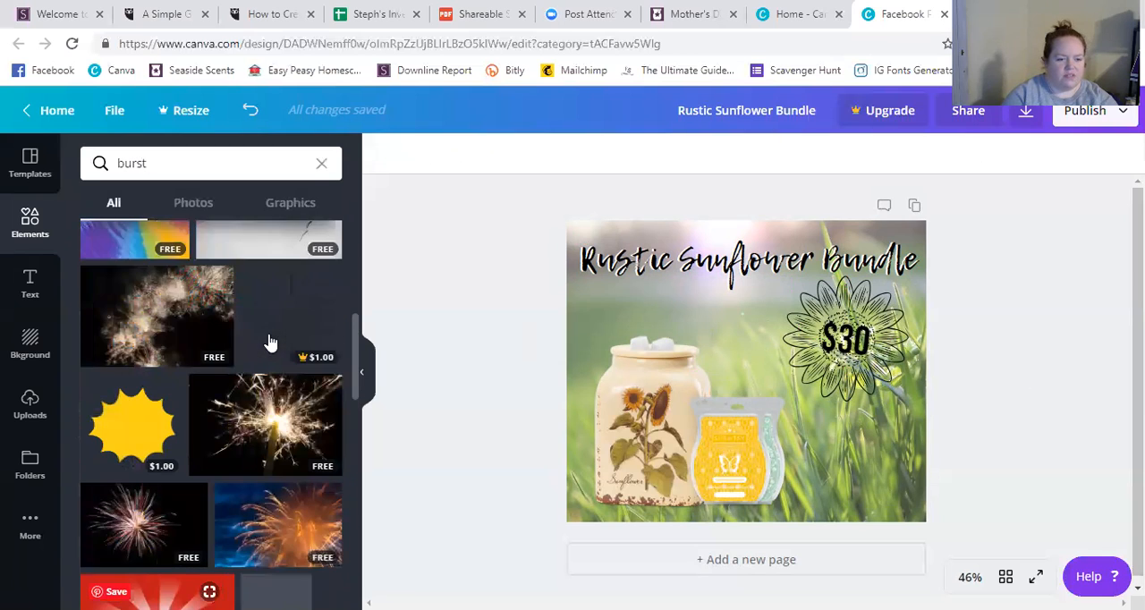
scroll(270, 340, "up", 6)
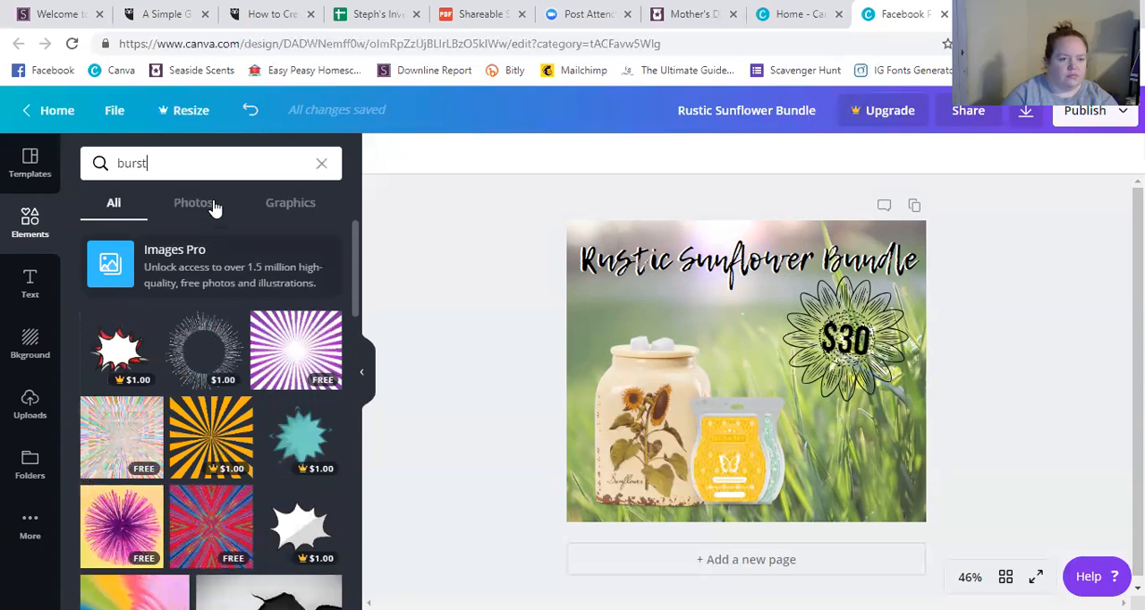
Search the elements library for "shapes", add the free gray-rimmed circle and shrink it to about half size beside the sunflower.
left_click(332, 164)
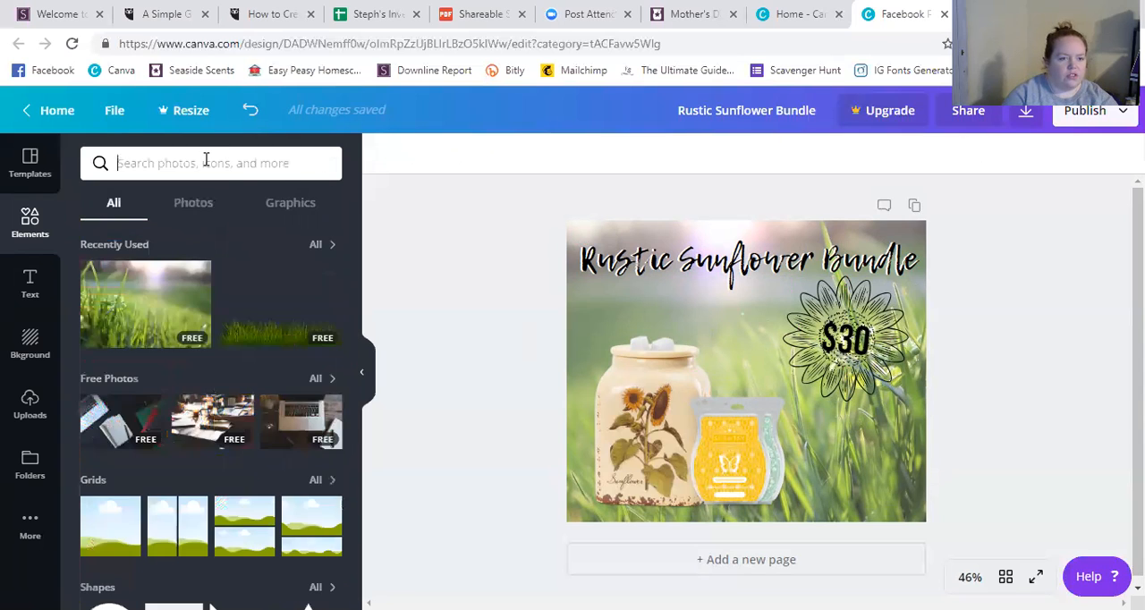
left_click(207, 162)
type("shapes")
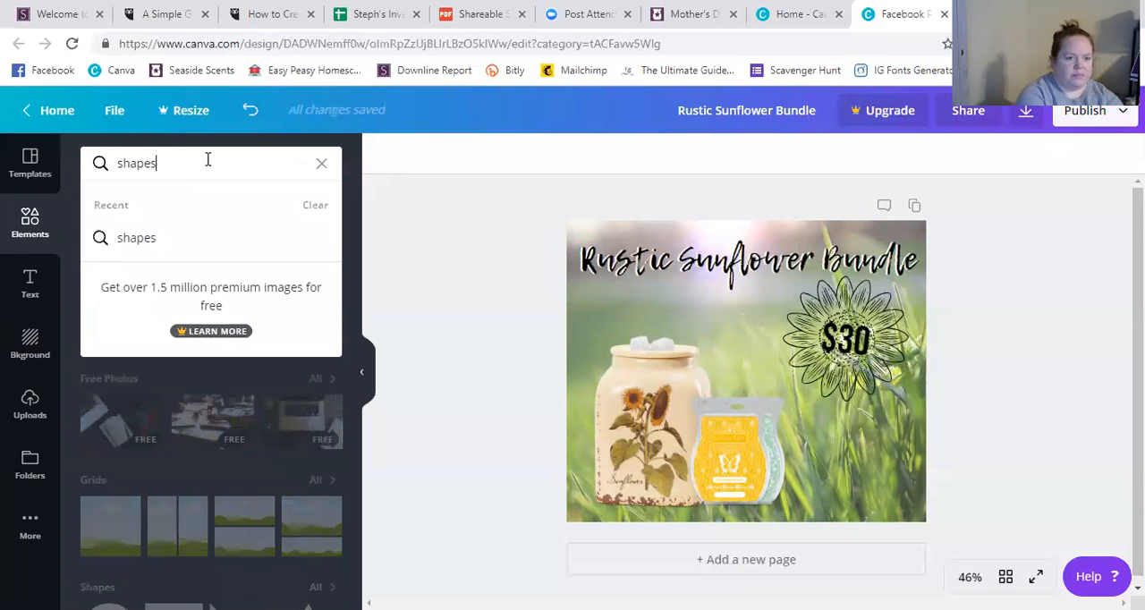
key("Return")
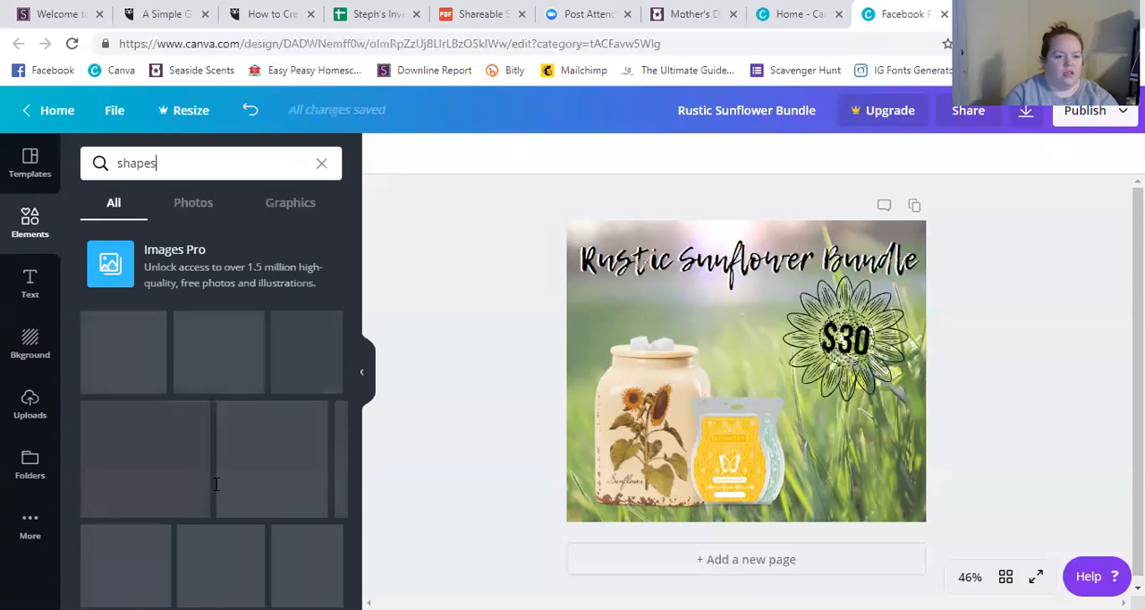
scroll(251, 417, "down", 7)
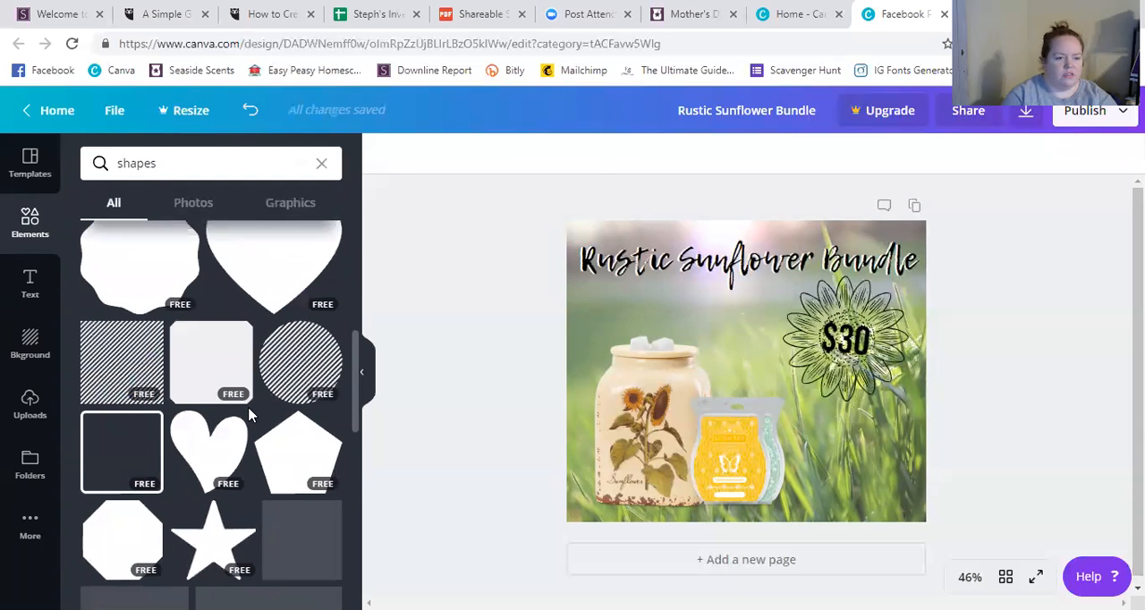
scroll(250, 417, "down", 5)
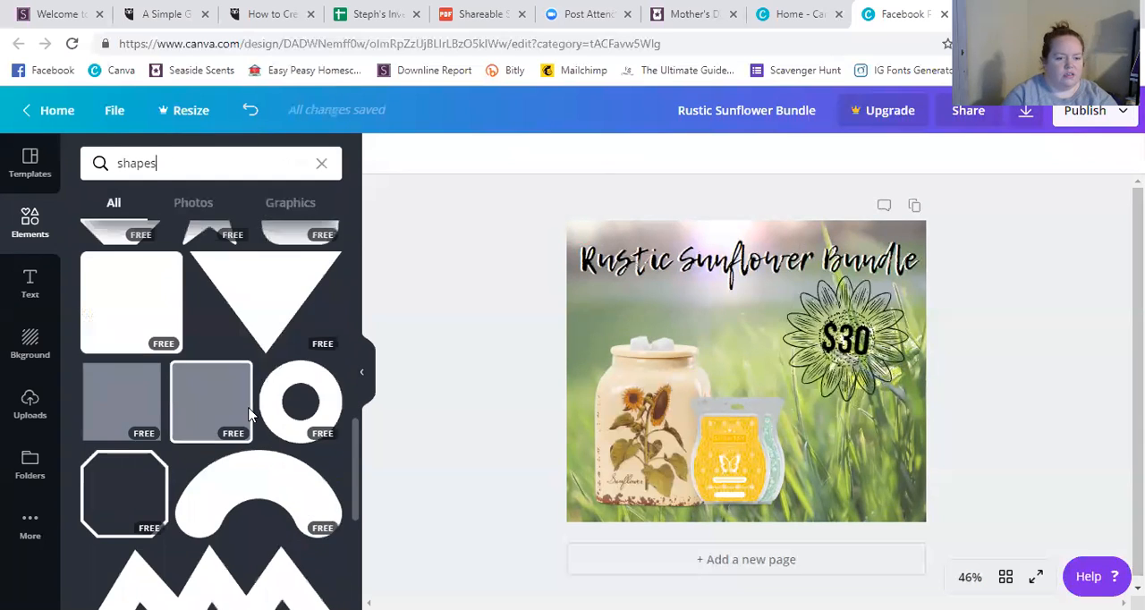
scroll(250, 413, "down", 5)
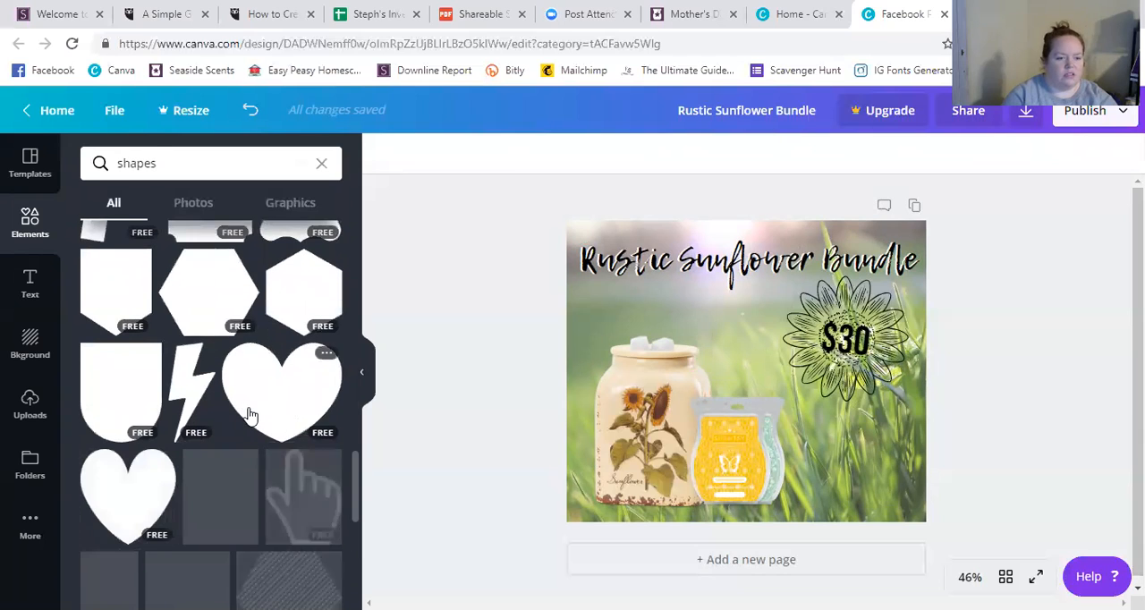
scroll(250, 414, "up", 2)
scroll(248, 416, "up", 1)
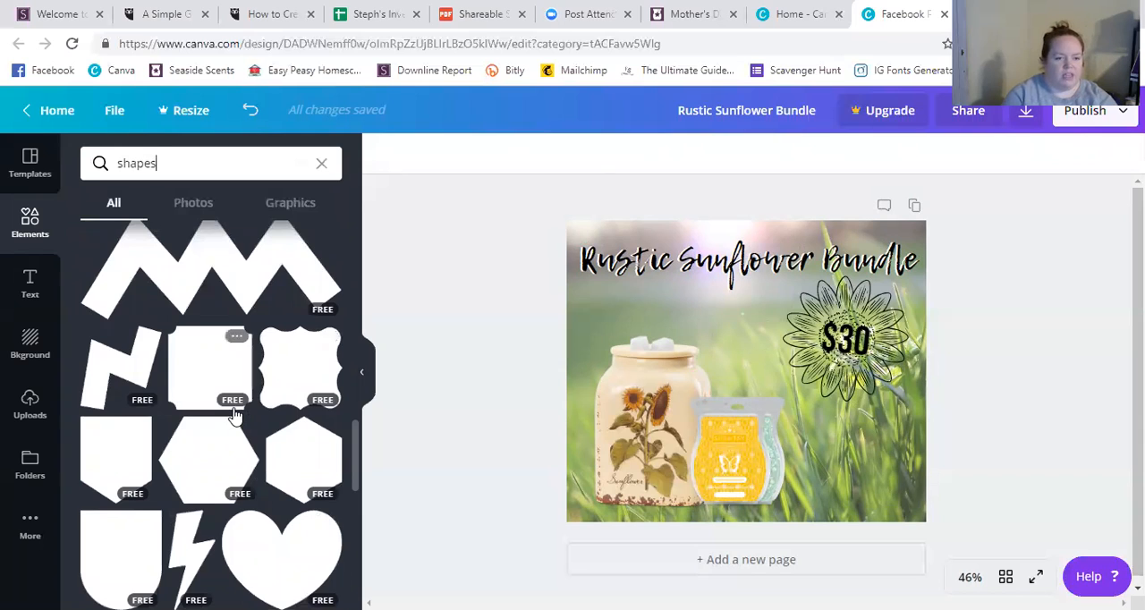
scroll(234, 415, "down", 10)
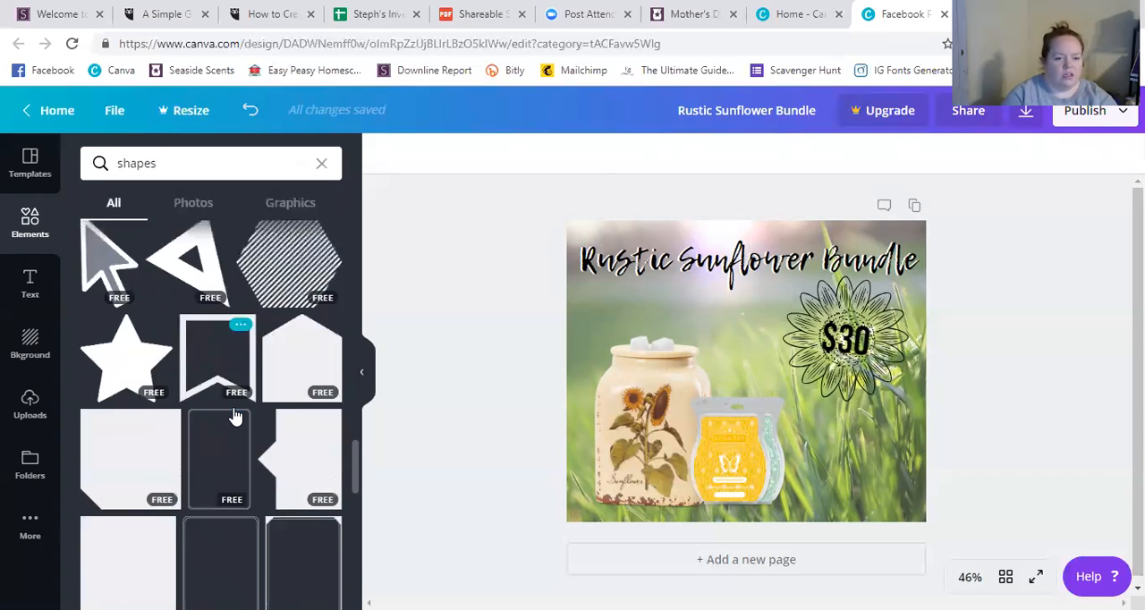
scroll(235, 416, "down", 6)
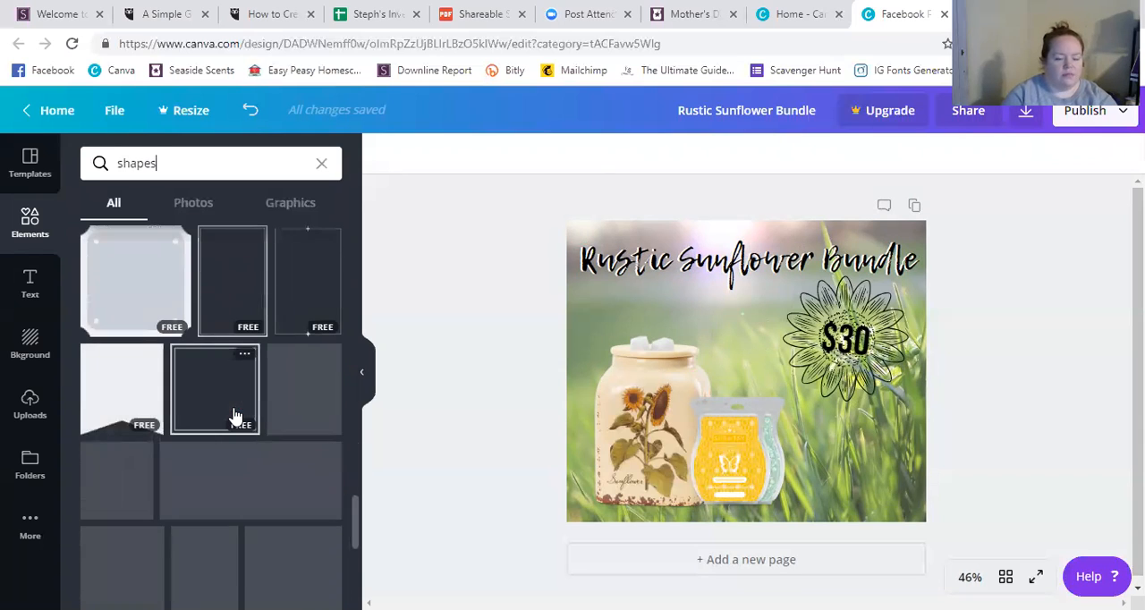
scroll(234, 416, "down", 4)
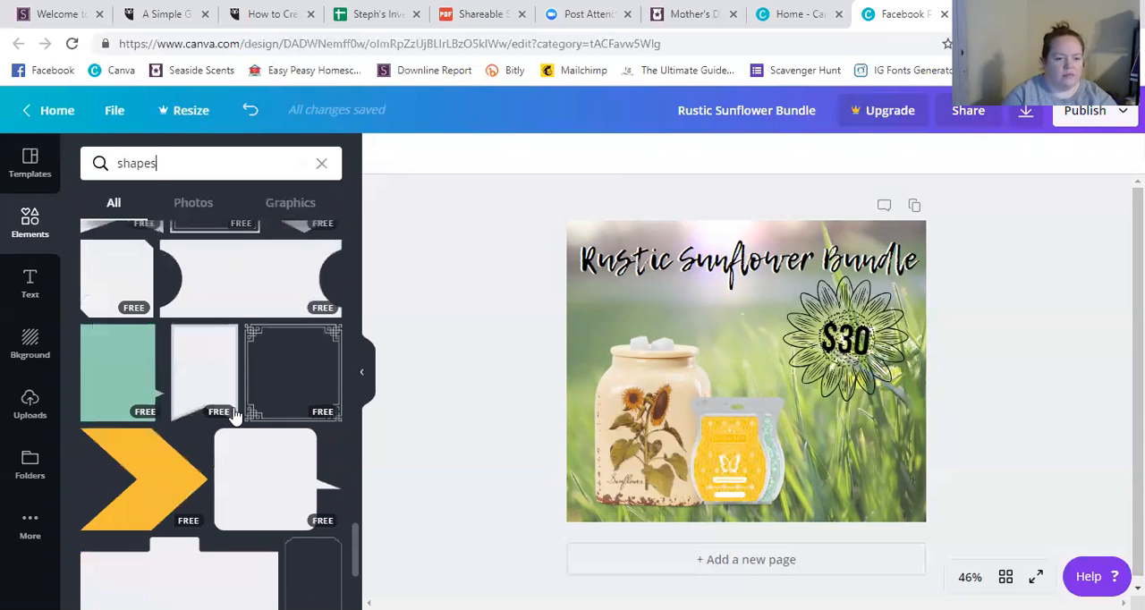
scroll(234, 416, "down", 5)
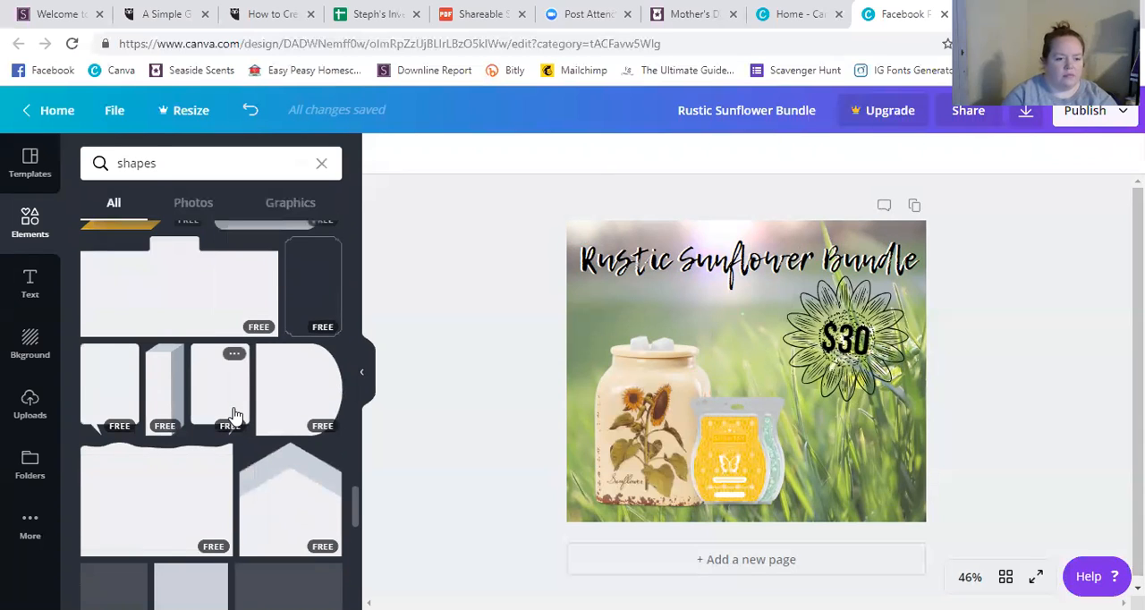
scroll(234, 416, "down", 1)
scroll(234, 416, "down", 4)
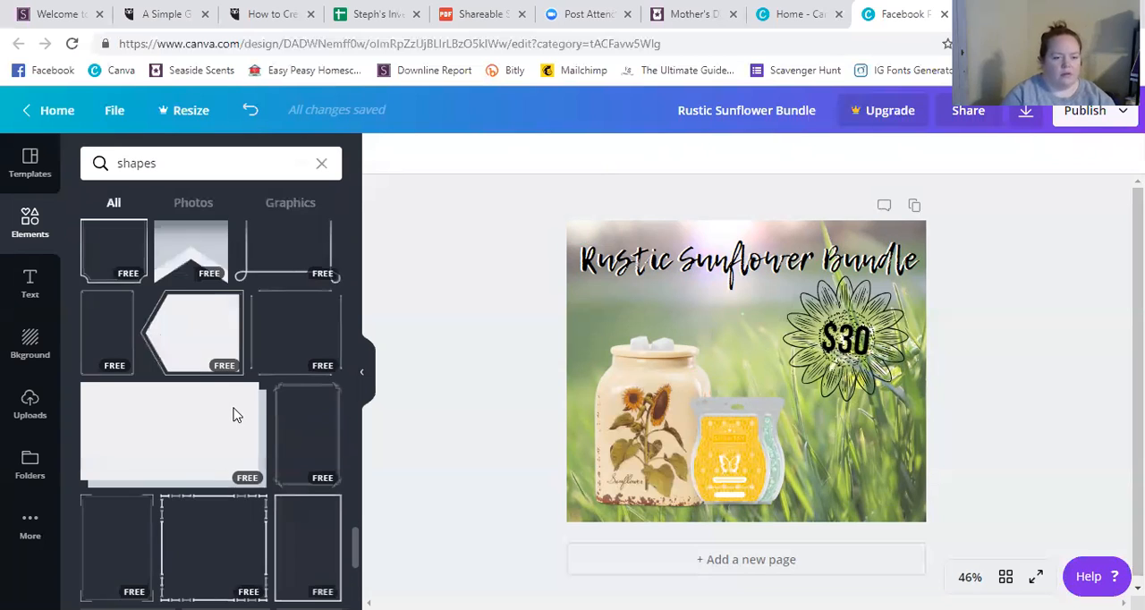
scroll(234, 416, "down", 5)
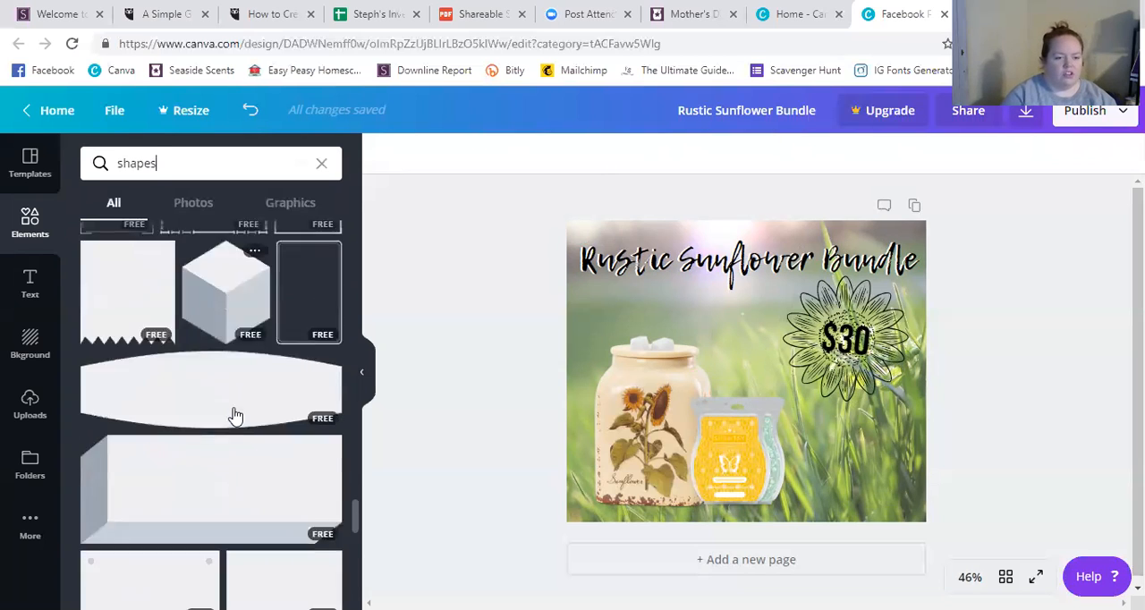
scroll(234, 416, "down", 3)
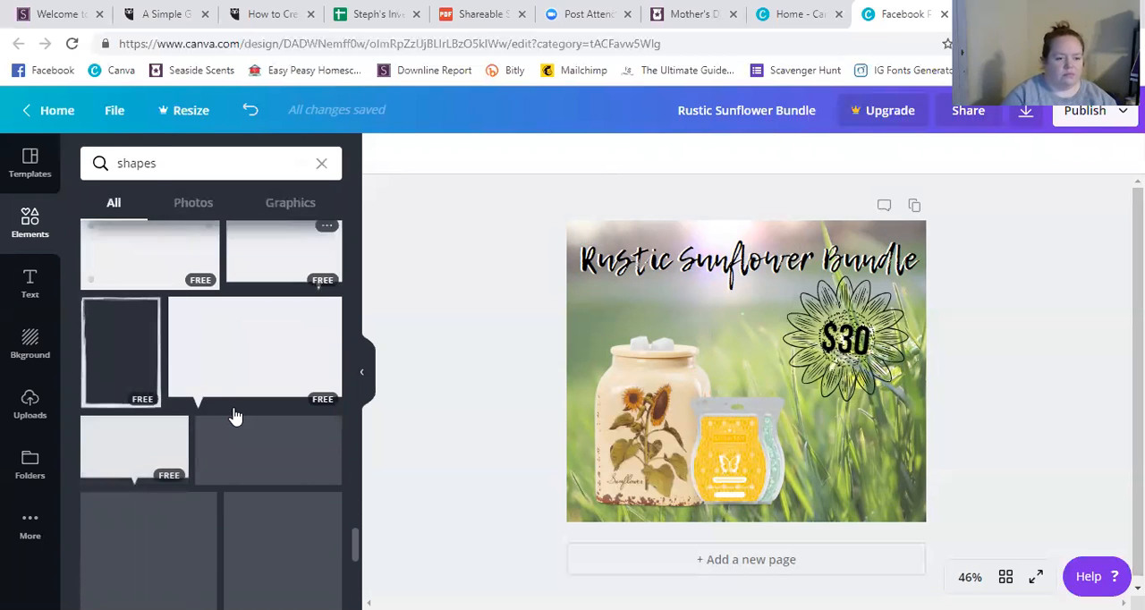
scroll(235, 416, "down", 4)
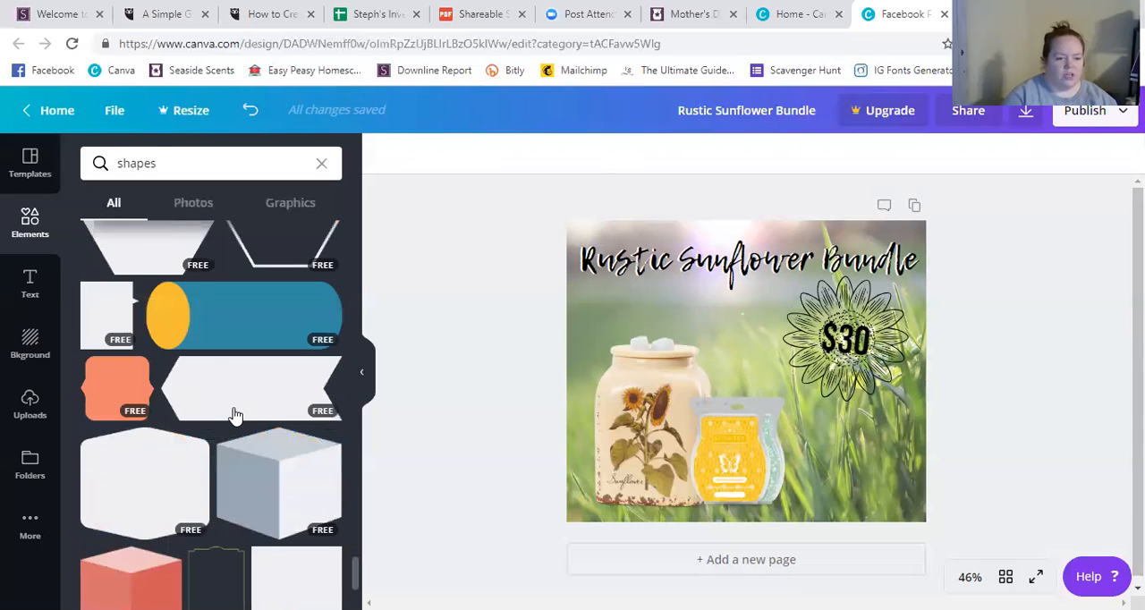
scroll(234, 415, "down", 5)
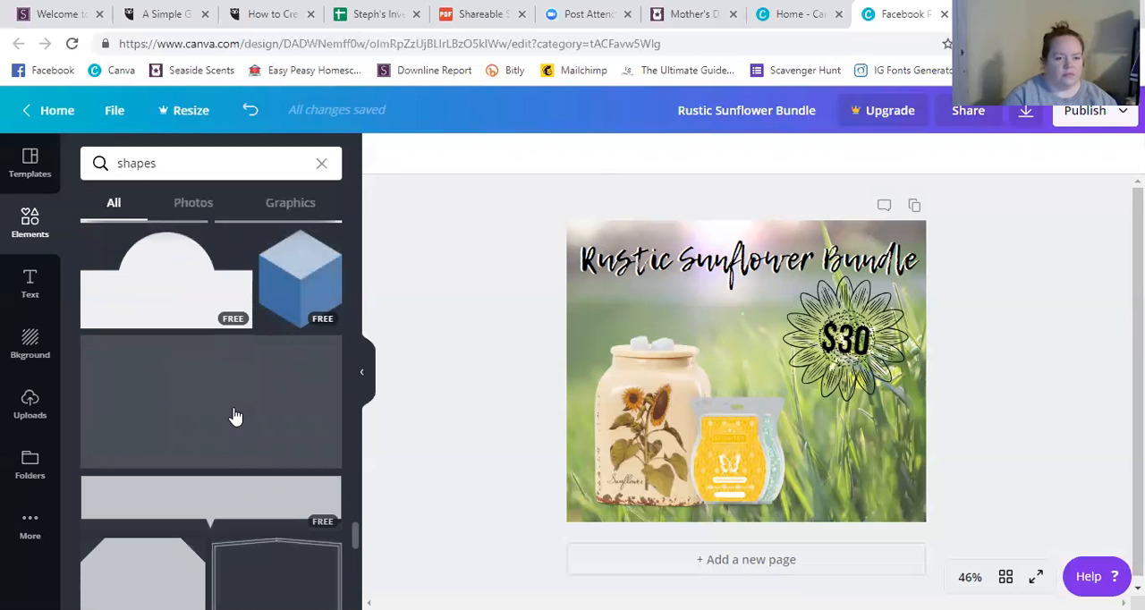
scroll(234, 416, "down", 3)
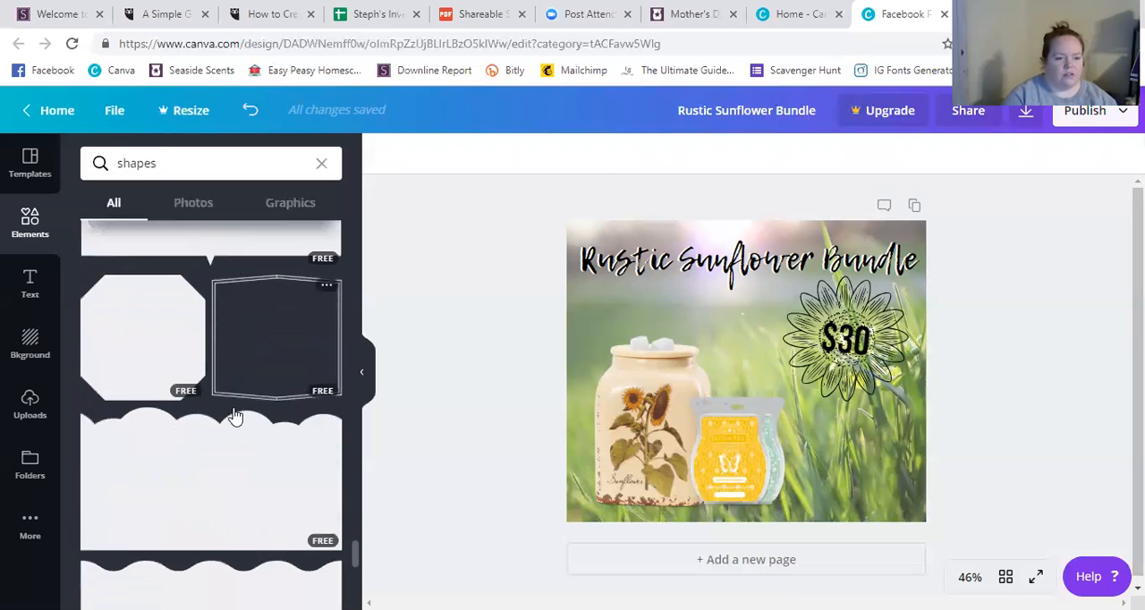
scroll(235, 415, "down", 5)
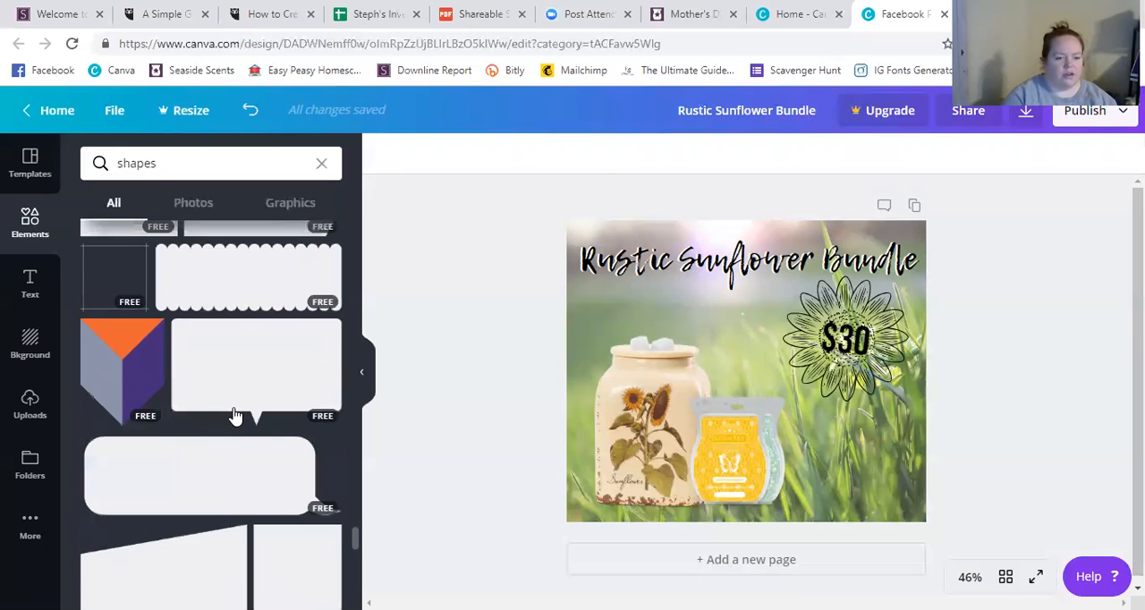
scroll(235, 416, "down", 3)
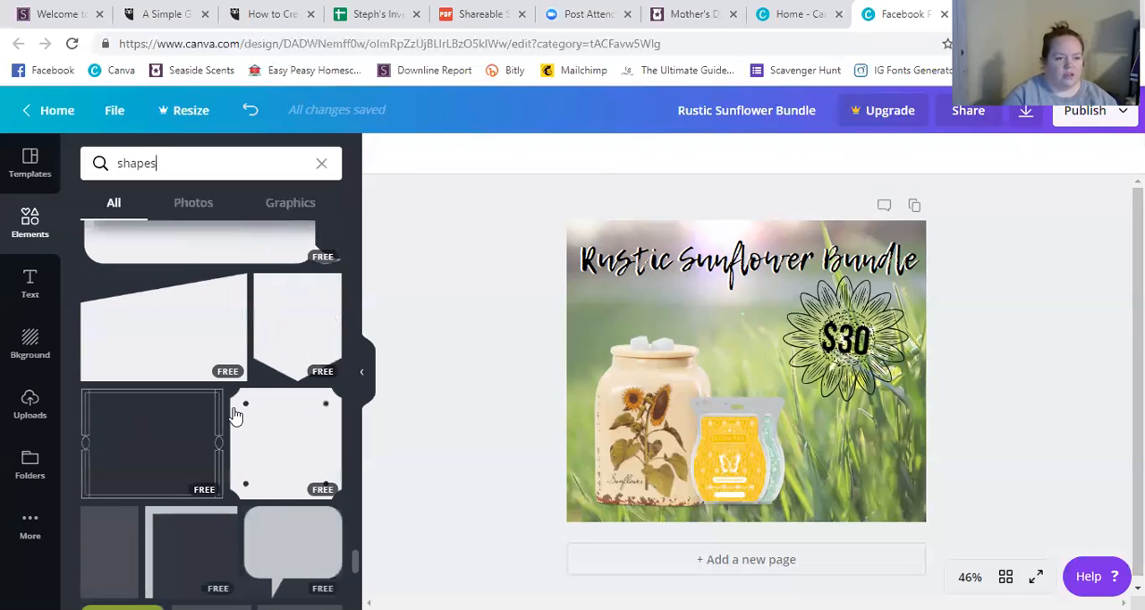
scroll(235, 416, "down", 5)
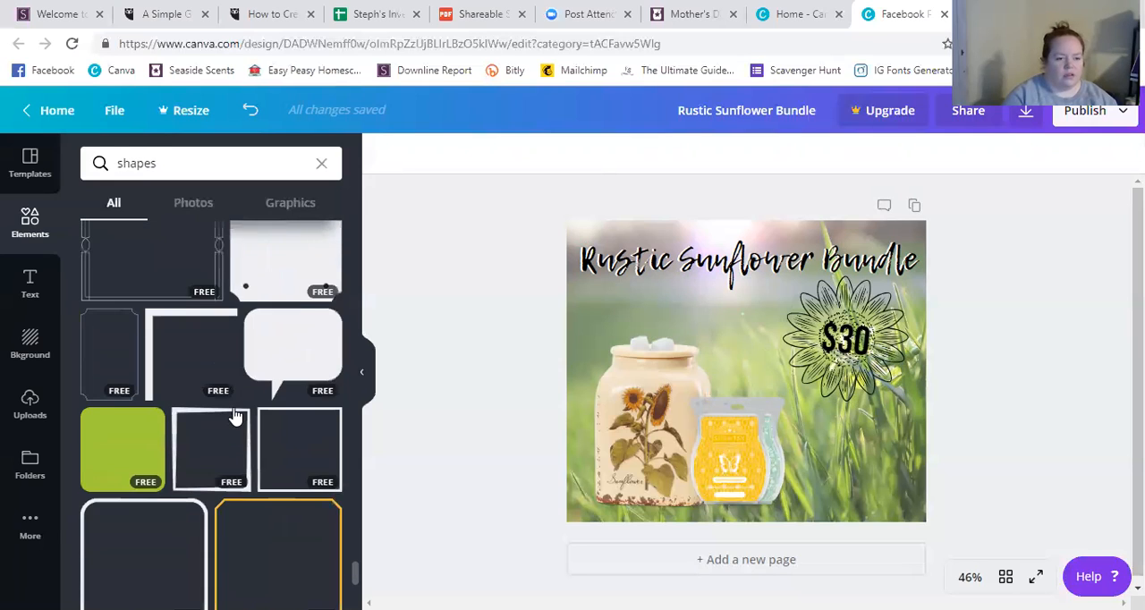
scroll(235, 416, "down", 2)
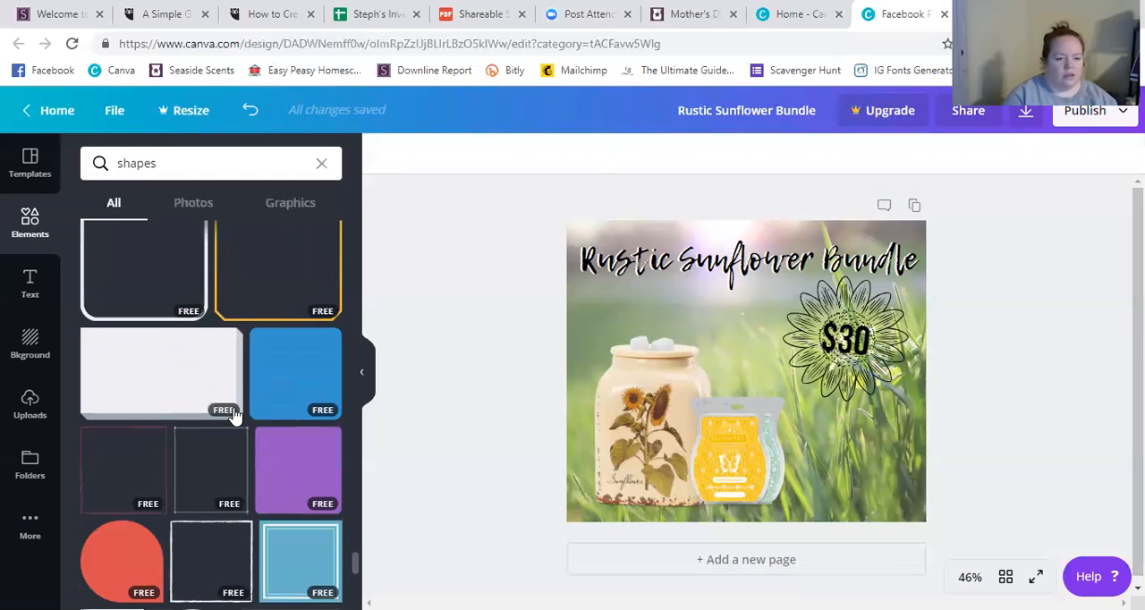
scroll(235, 415, "down", 4)
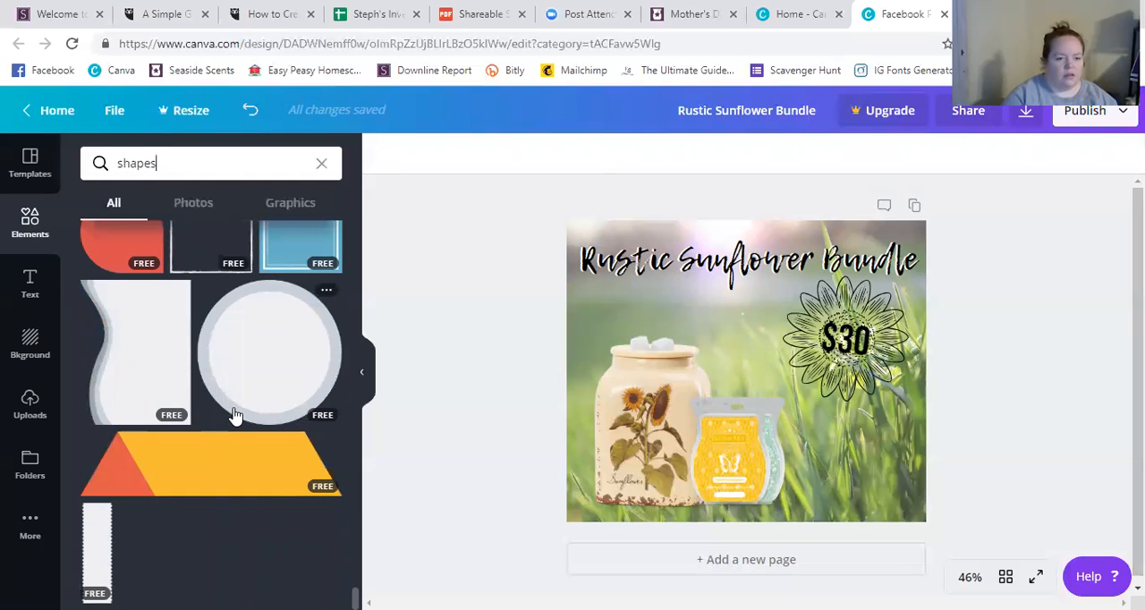
left_click(276, 364)
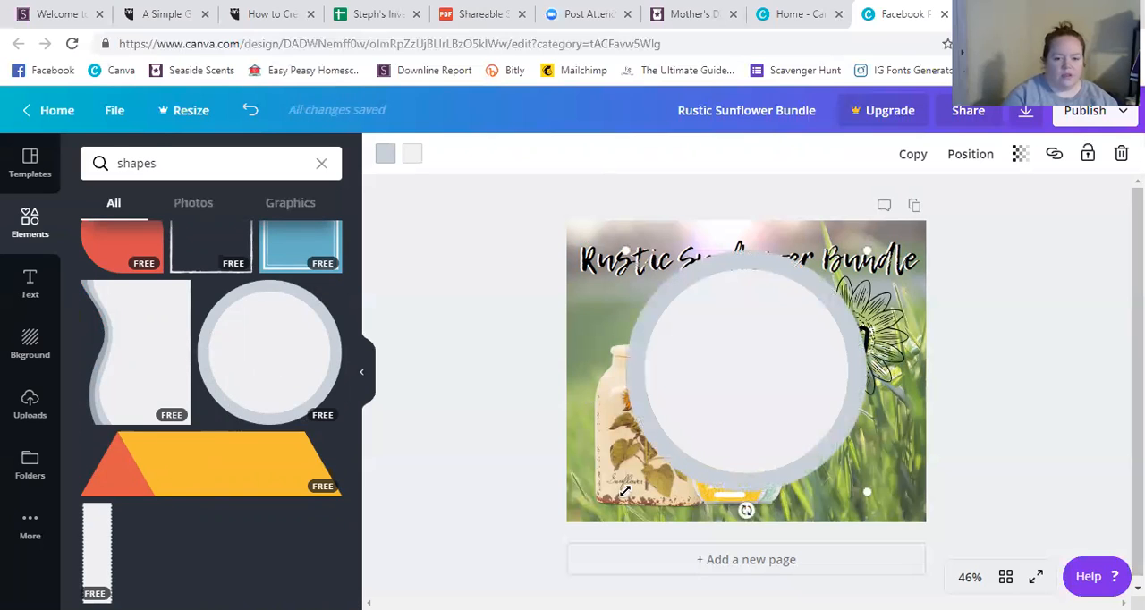
left_click_drag(664, 468, 792, 350)
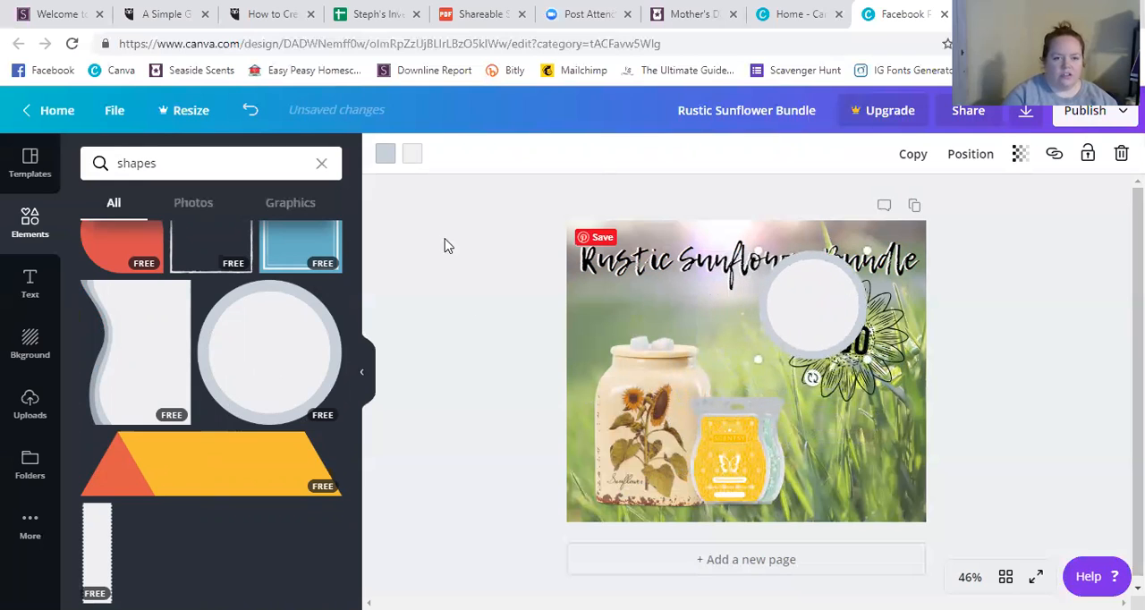
Try lime green for the circle's center and medium green for its rim.
left_click(416, 161)
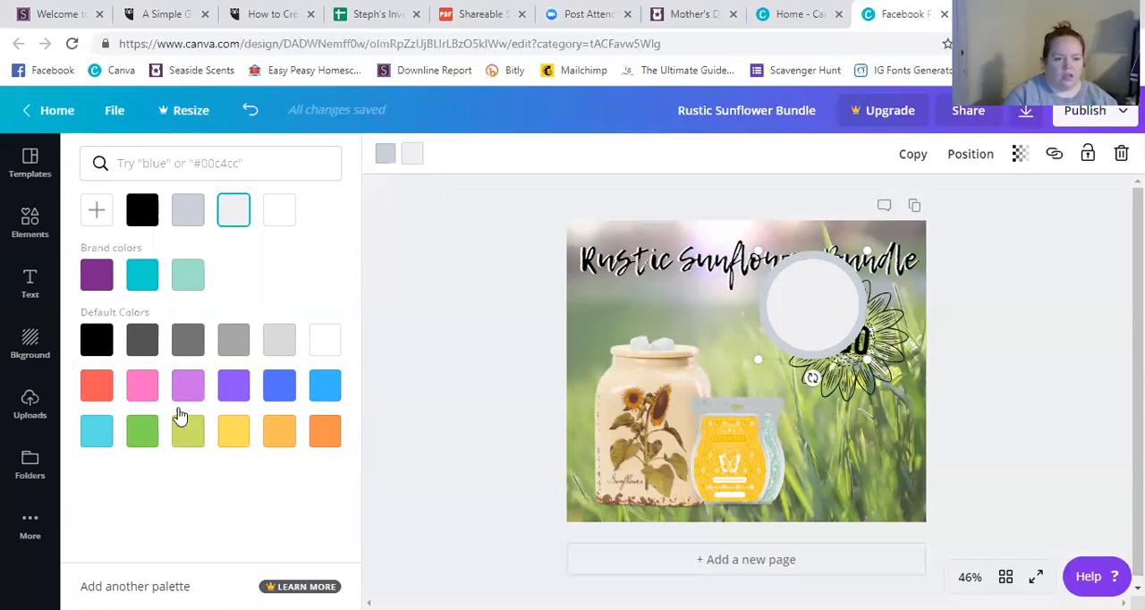
left_click(187, 436)
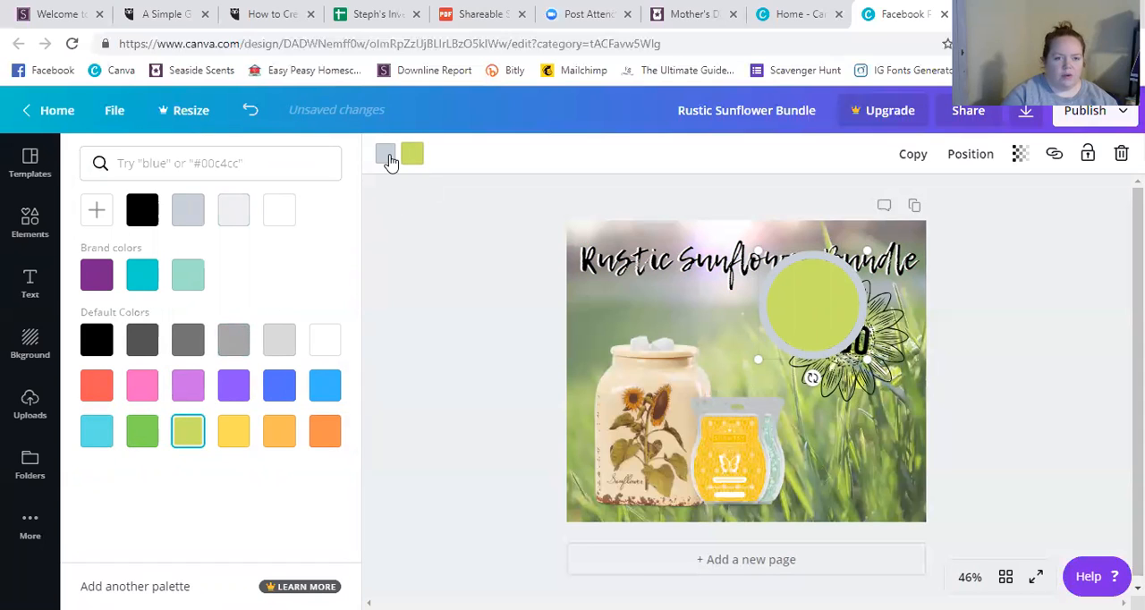
left_click(186, 390)
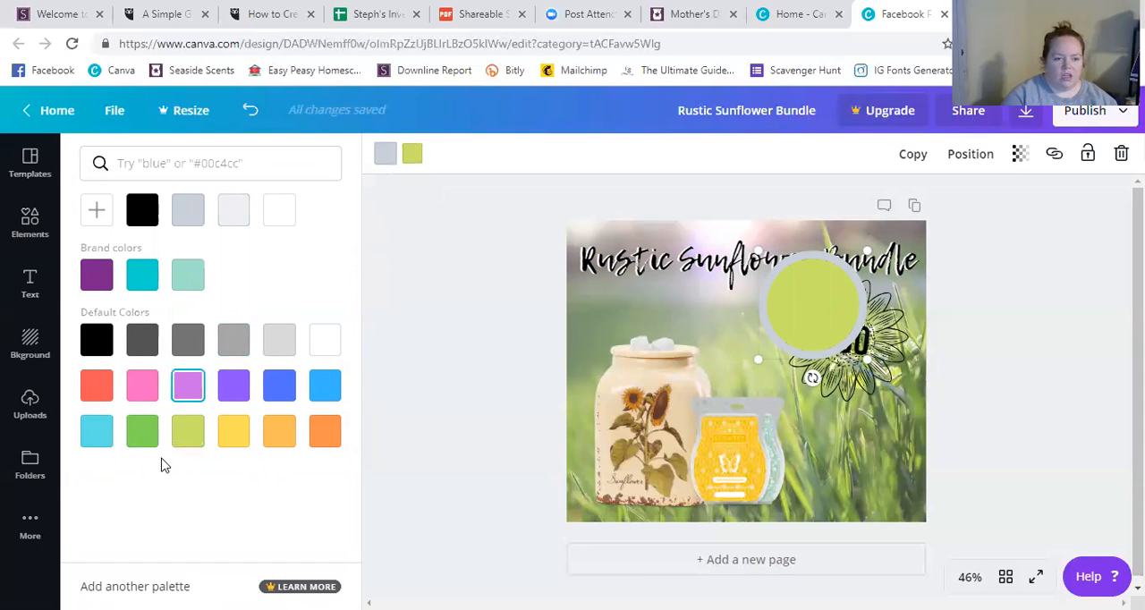
left_click(140, 439)
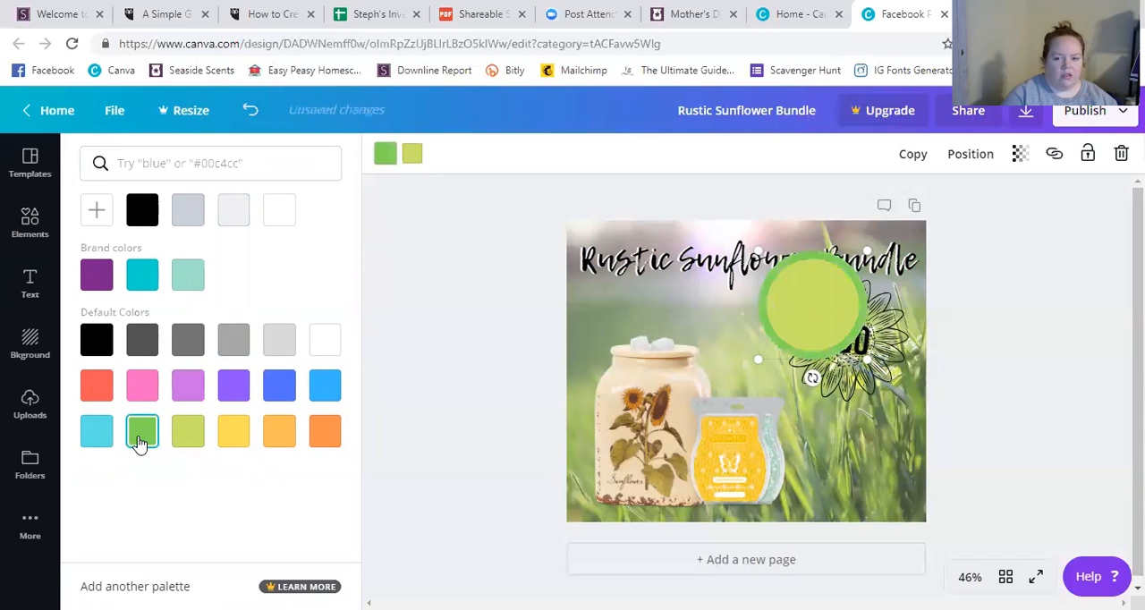
Color the circle's rim yellow and its center light orange.
left_click(232, 442)
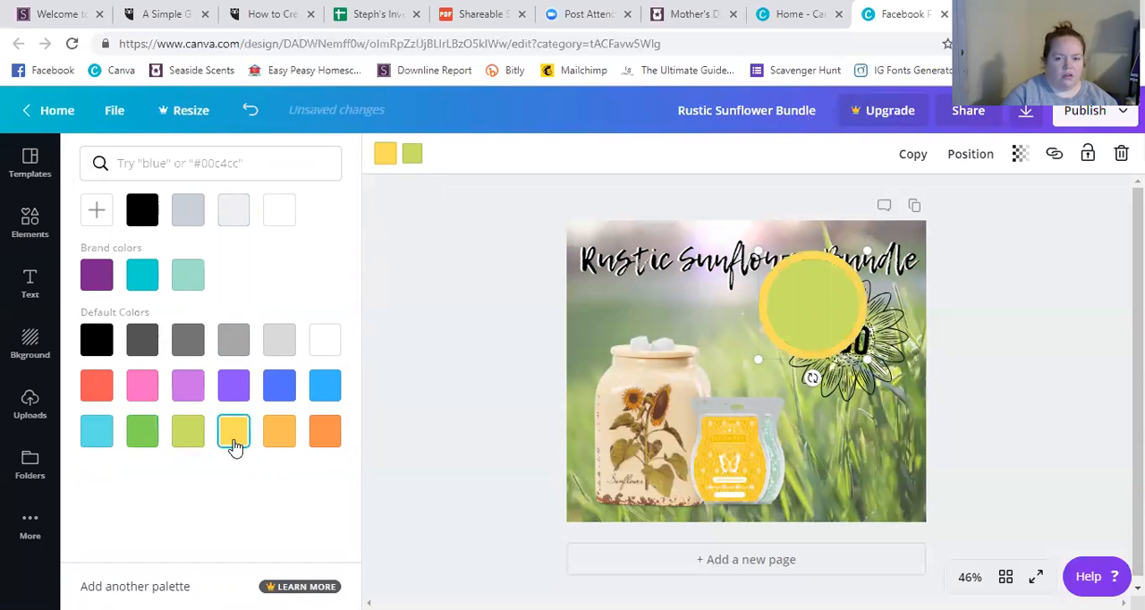
left_click(412, 156)
left_click(281, 436)
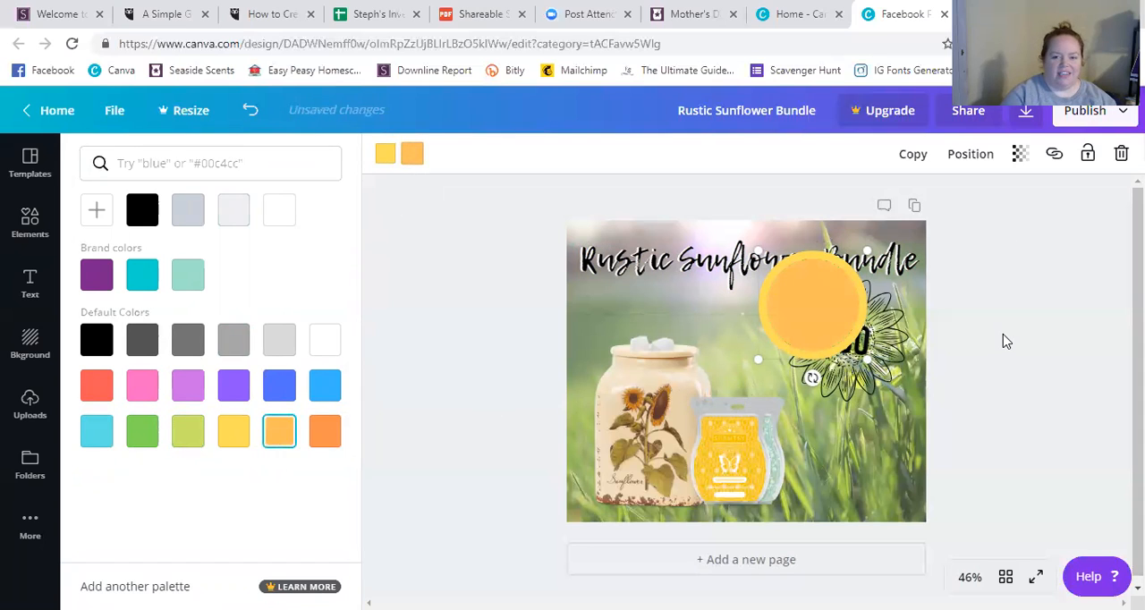
Move the yellow-rimmed circle over the sunflower and "$30" price so that it is centered on the flower.
left_click(893, 341)
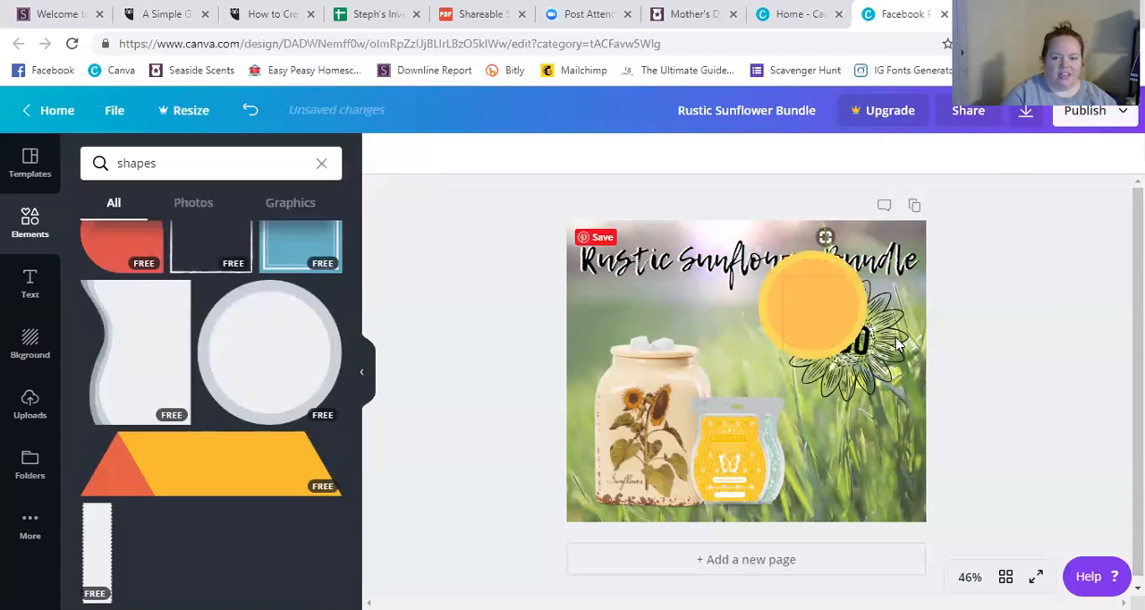
left_click_drag(790, 308, 825, 338)
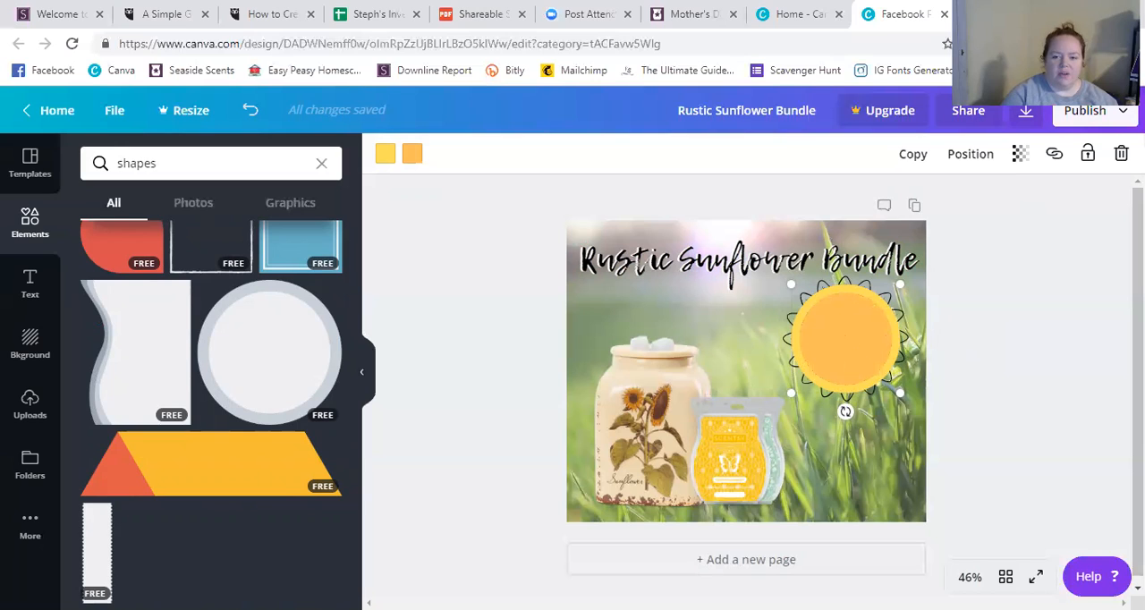
left_click(963, 329)
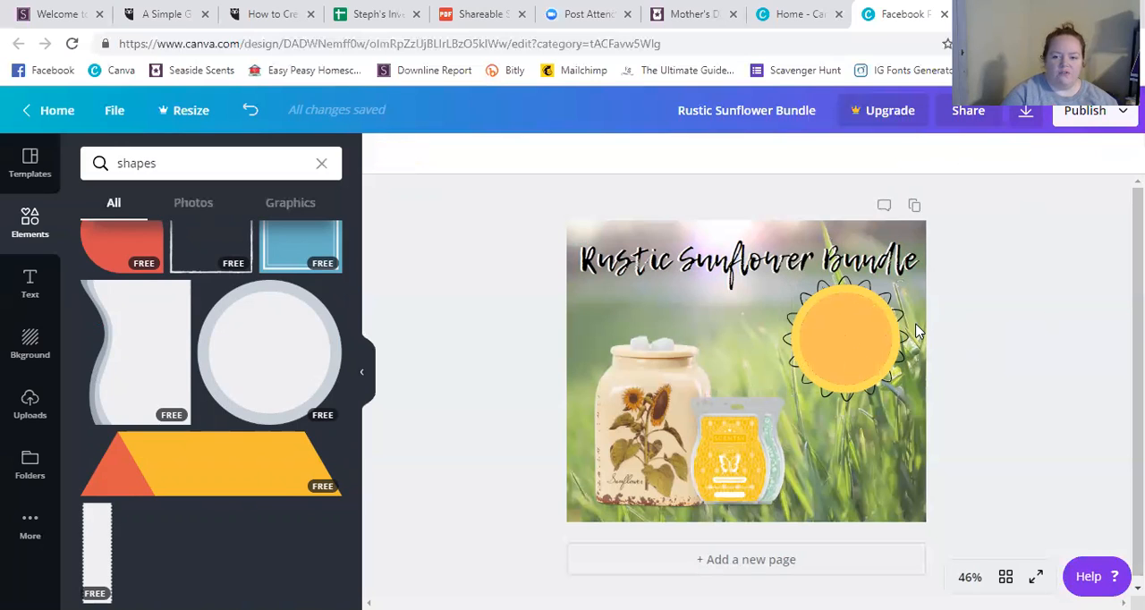
Send the yellow-rimmed circle two levels backward, behind the "$30" price and the sunflower outline.
left_click(845, 326)
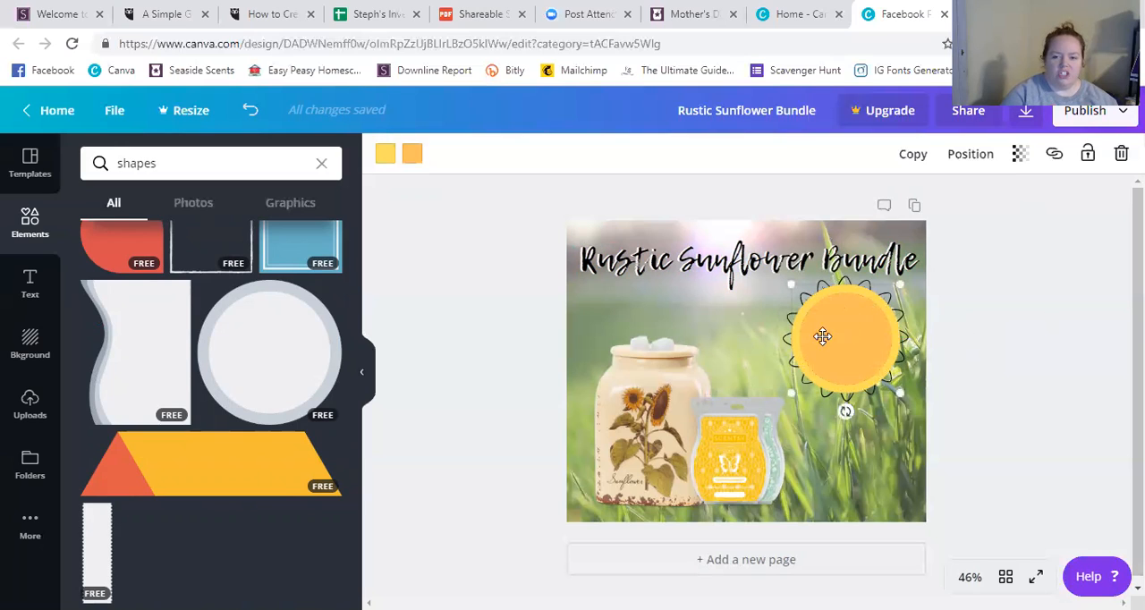
left_click(972, 156)
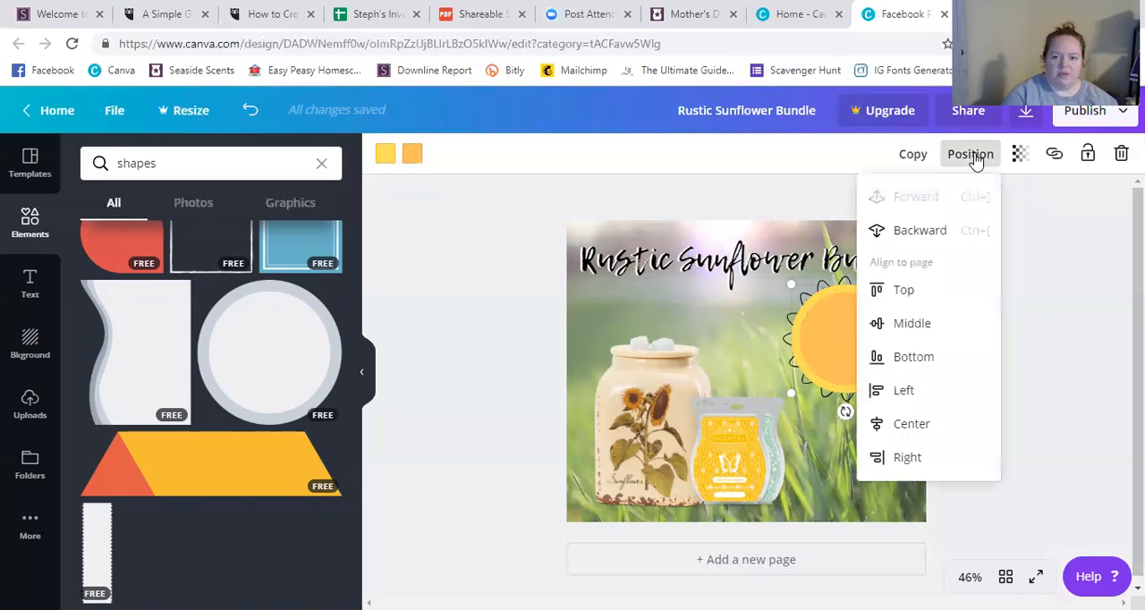
left_click(933, 234)
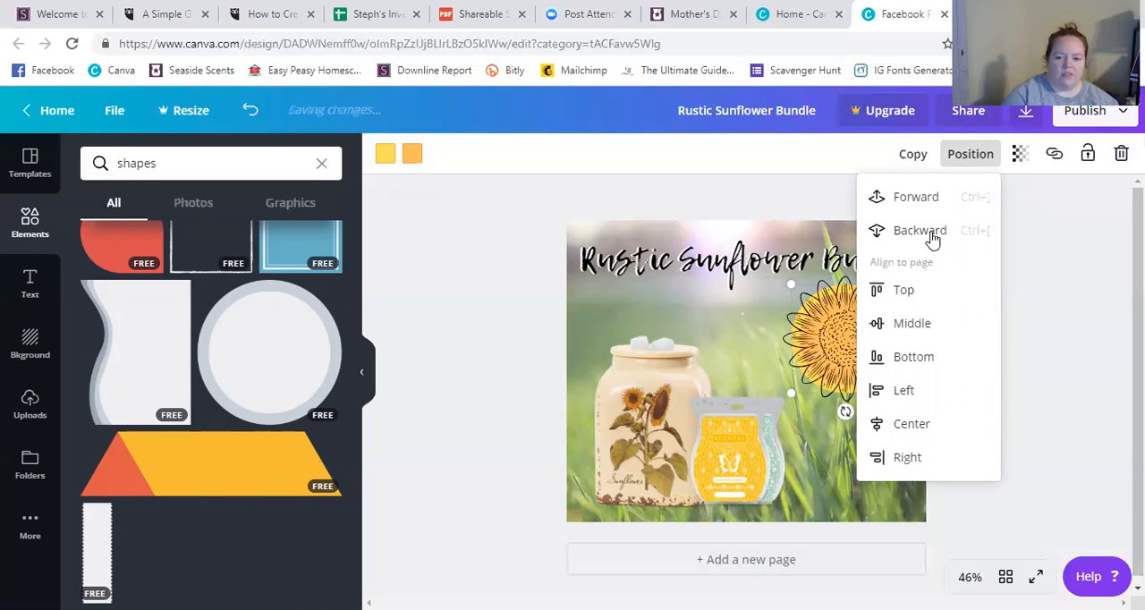
left_click(933, 234)
left_click(1043, 240)
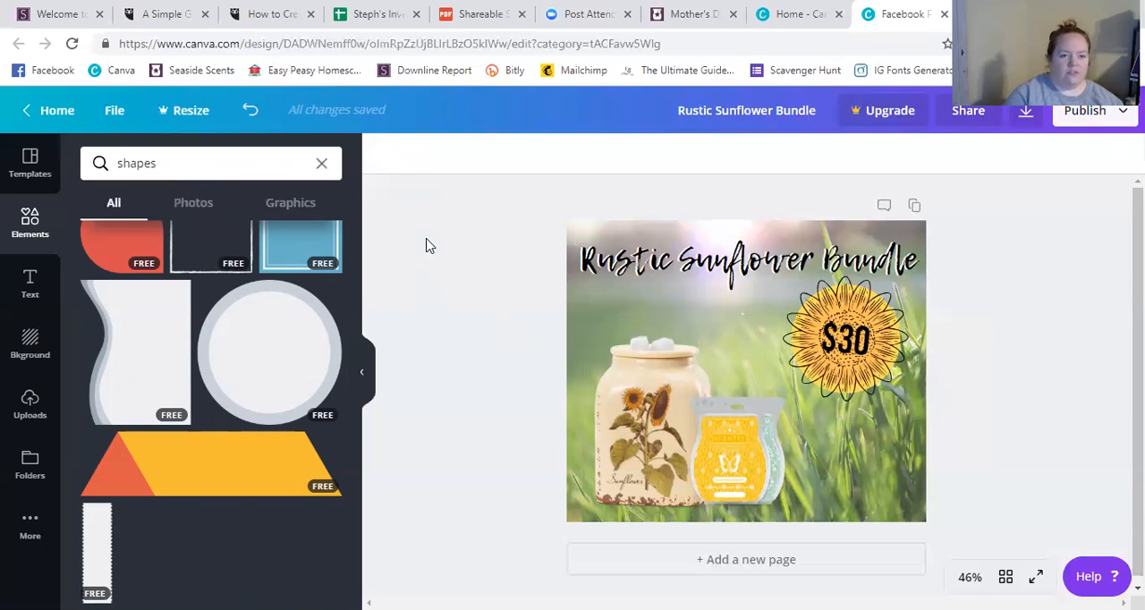
Send the sunflower outline one level backward so that it sits behind the "$30" price text.
left_click(27, 296)
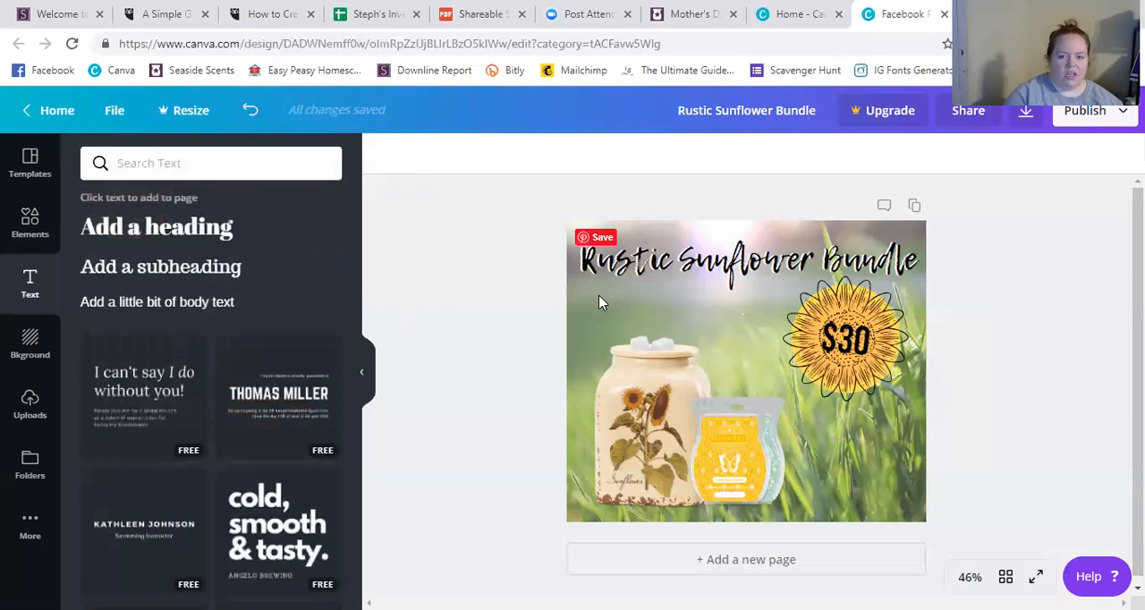
left_click(860, 349)
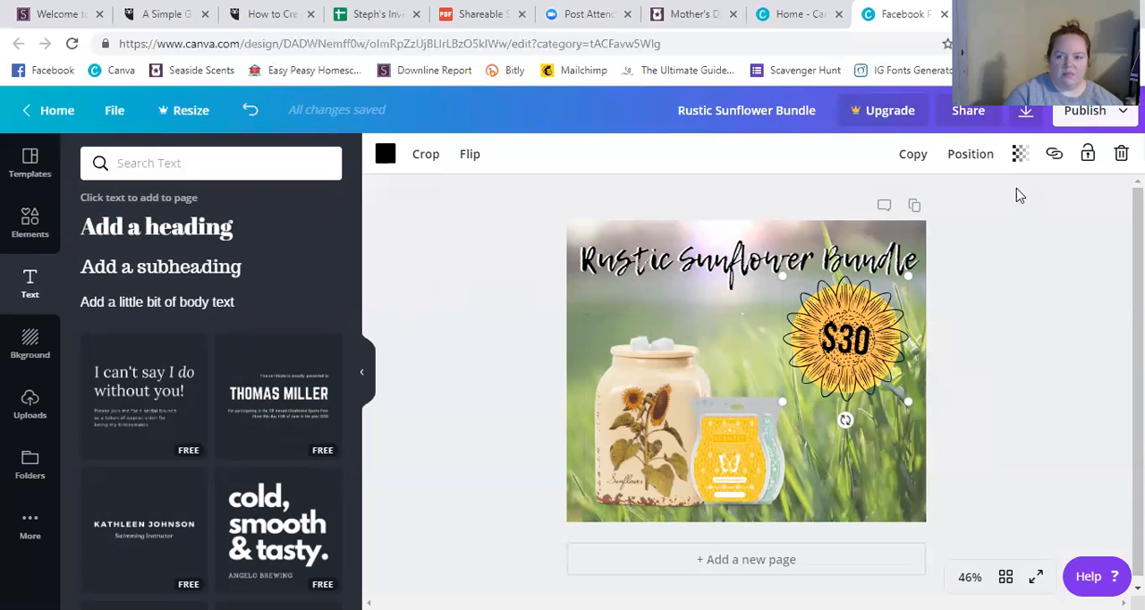
left_click(971, 156)
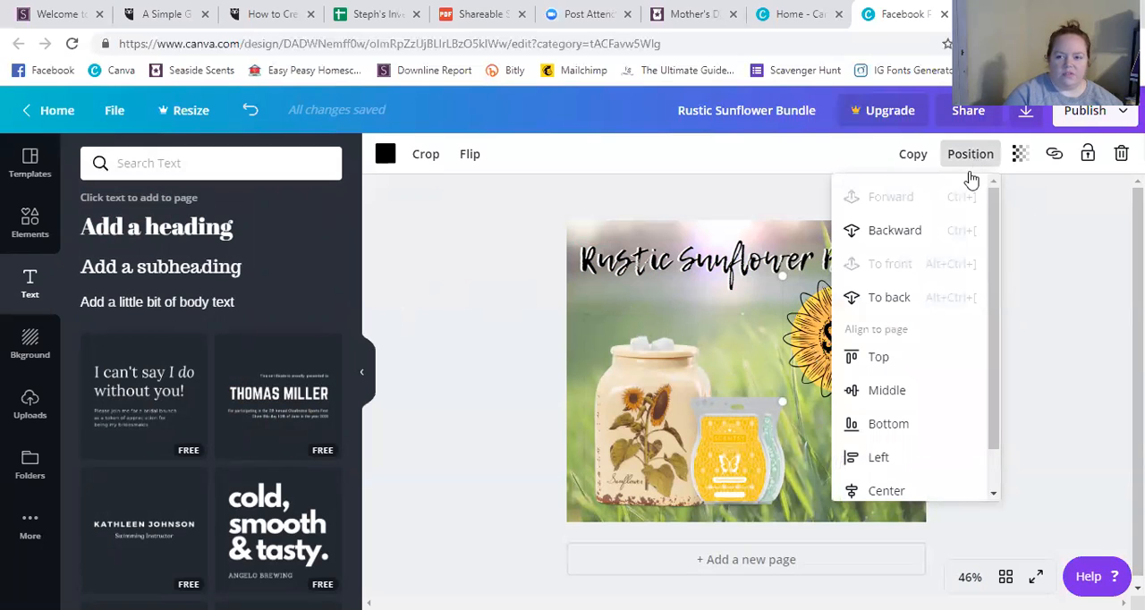
left_click(951, 240)
left_click(1037, 257)
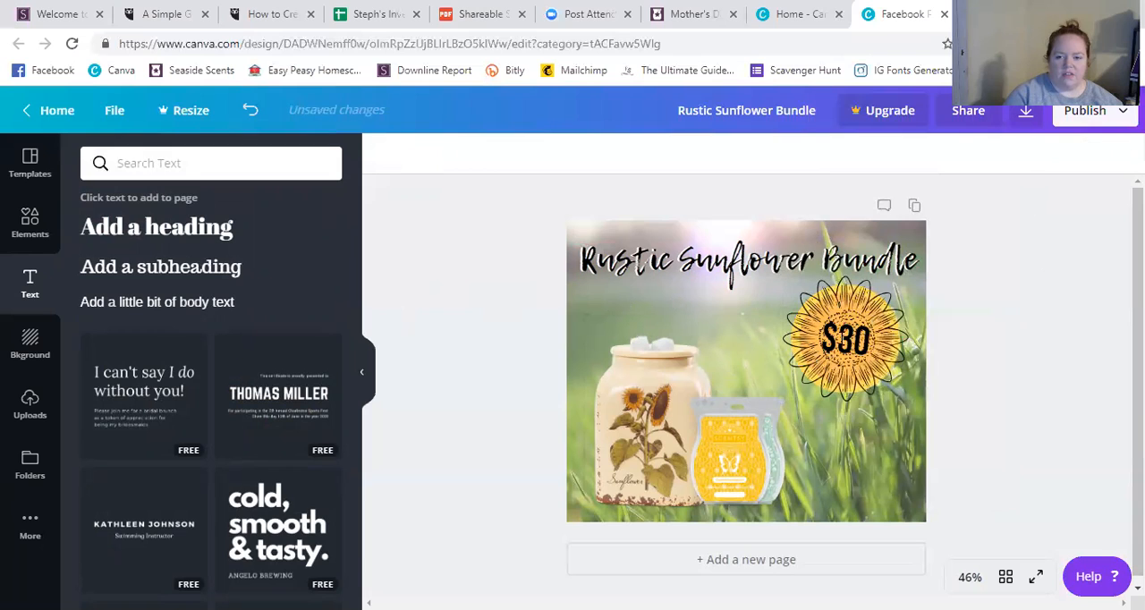
Duplicate the "$30" price text and place the copy on the grass below the sunflower.
left_click(845, 337)
left_click(913, 160)
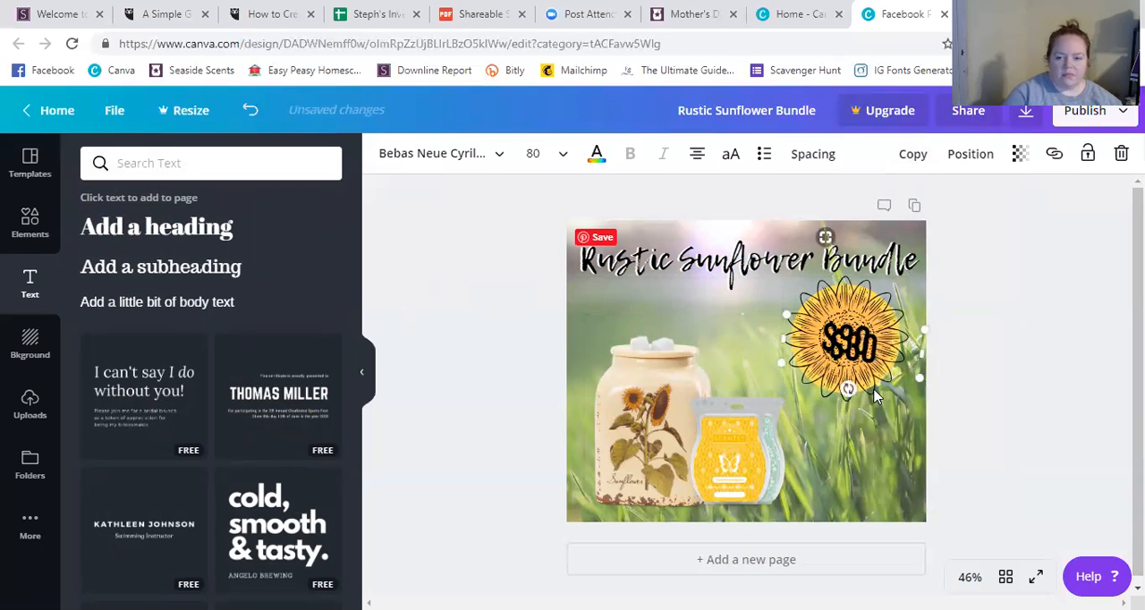
left_click_drag(857, 353, 850, 462)
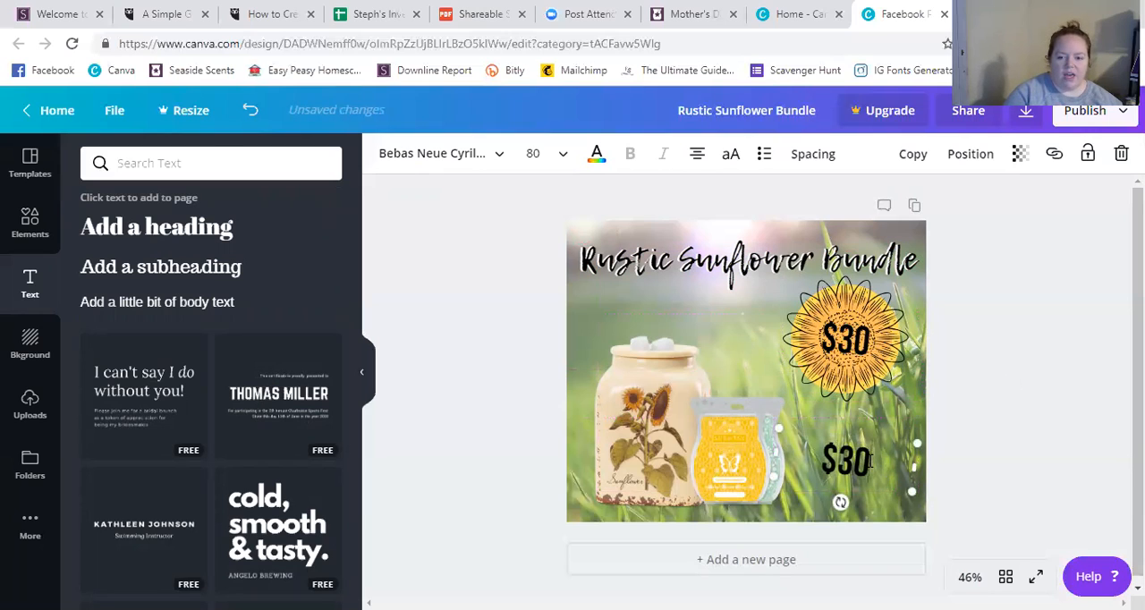
Replace the copied price text below the sunflower with "SEASIDESCENTS.COM".
double_click(868, 460)
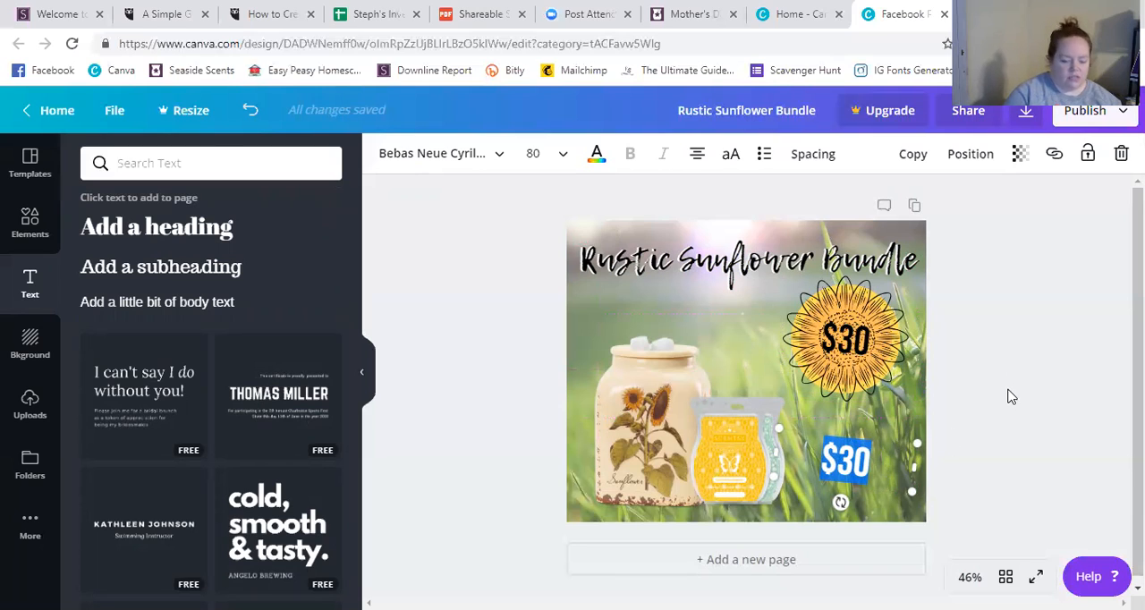
type("SE")
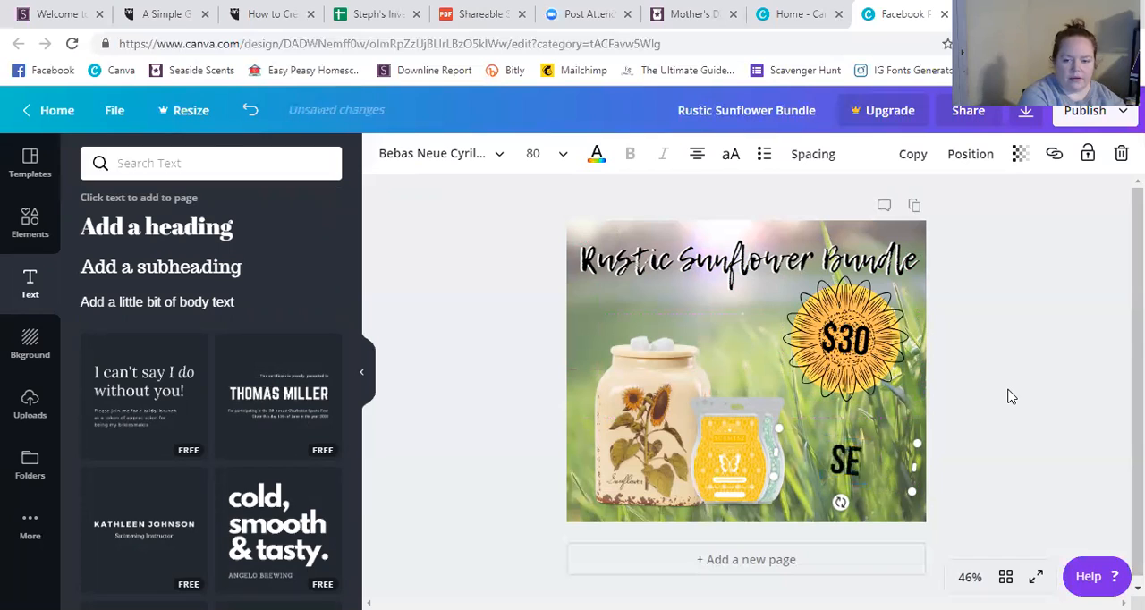
type("ASIDESC")
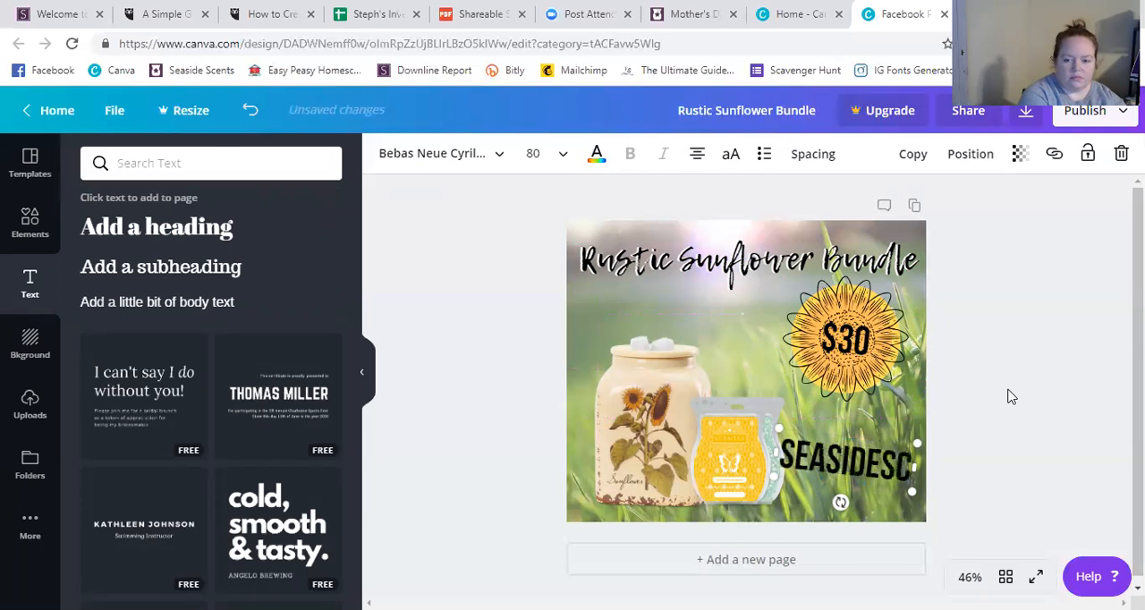
type("ENTS.COM")
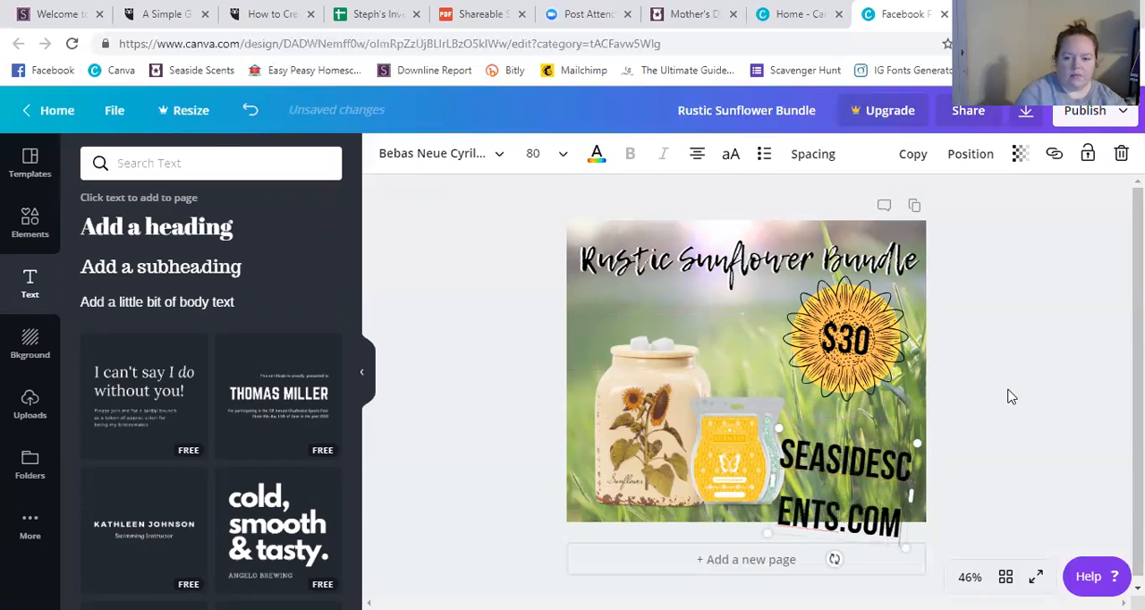
Set the website text to size 48, widen its box to fit one line and rotate it level.
left_click(564, 157)
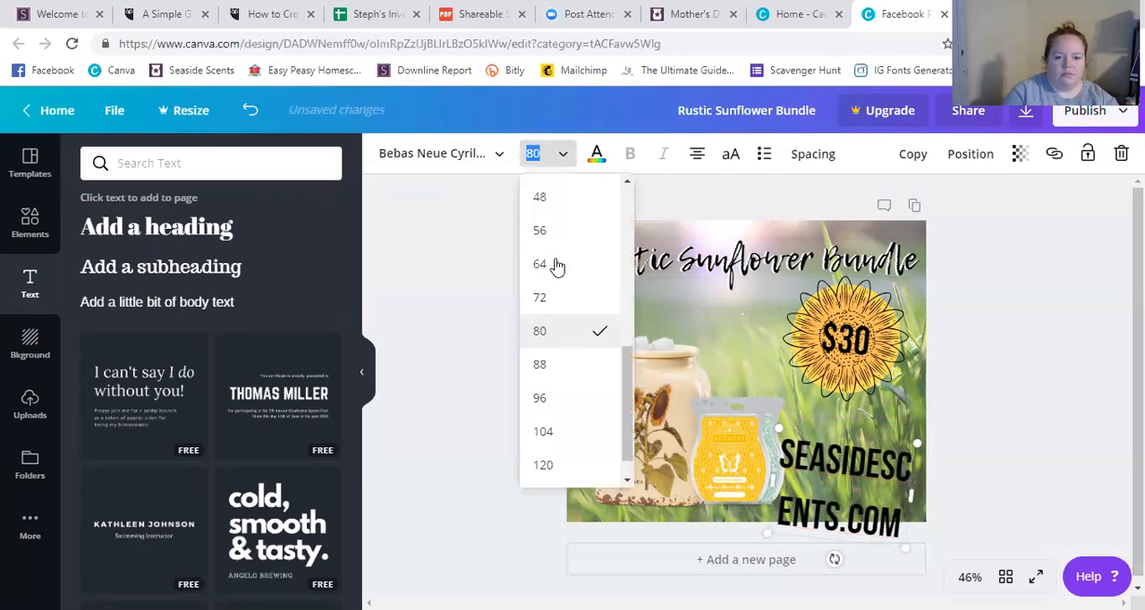
left_click(545, 200)
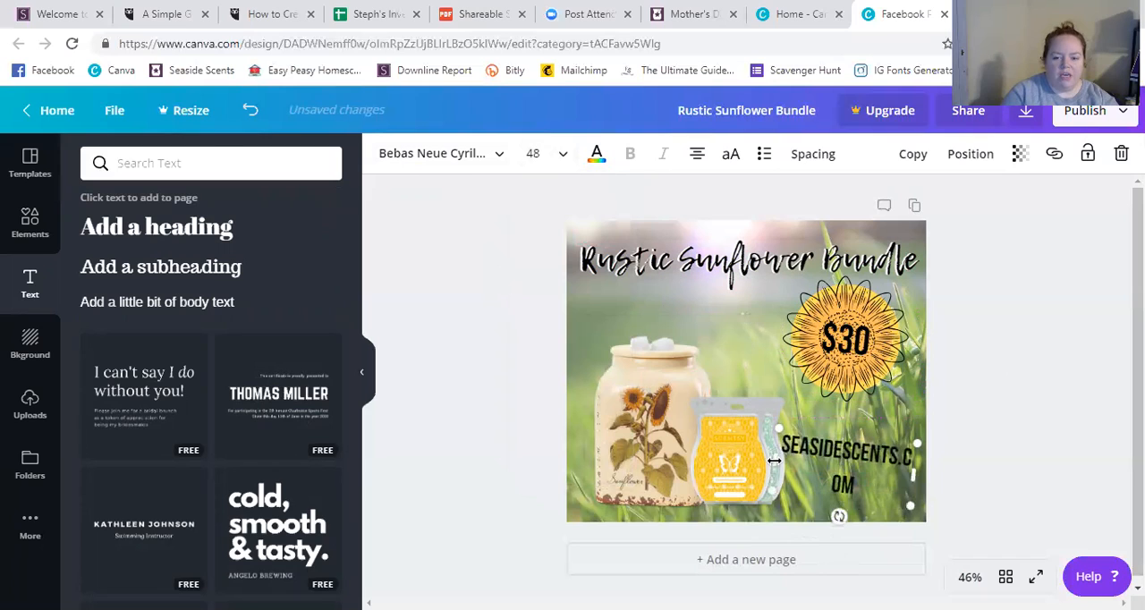
mouse_move(749, 454)
left_mouse_down()
mouse_move(710, 451)
mouse_move(729, 441)
mouse_move(753, 454)
left_mouse_up()
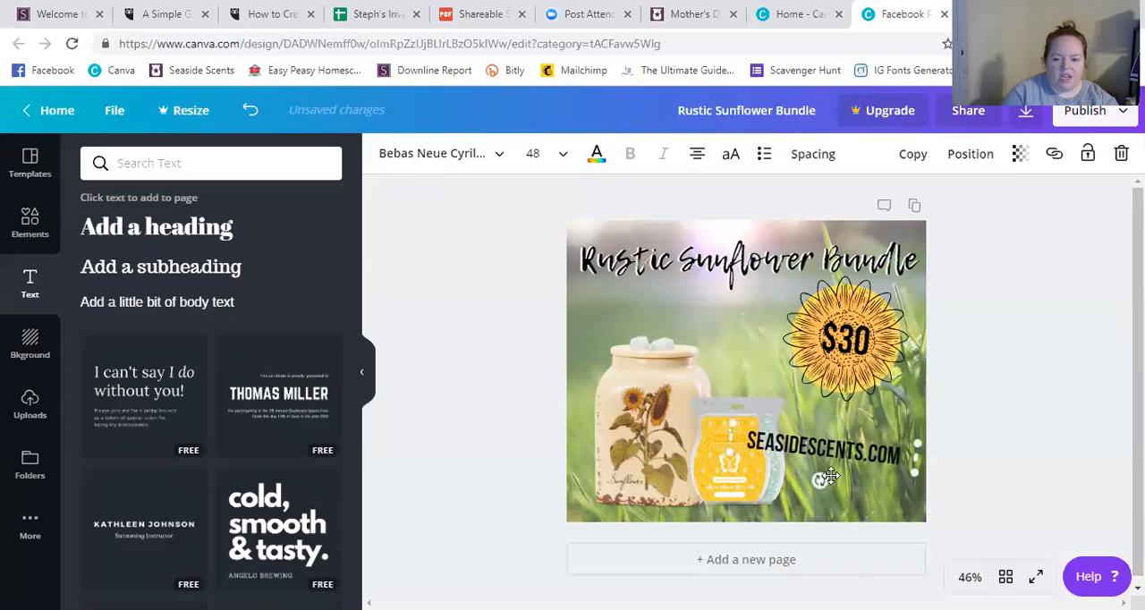
left_click_drag(821, 481, 824, 482)
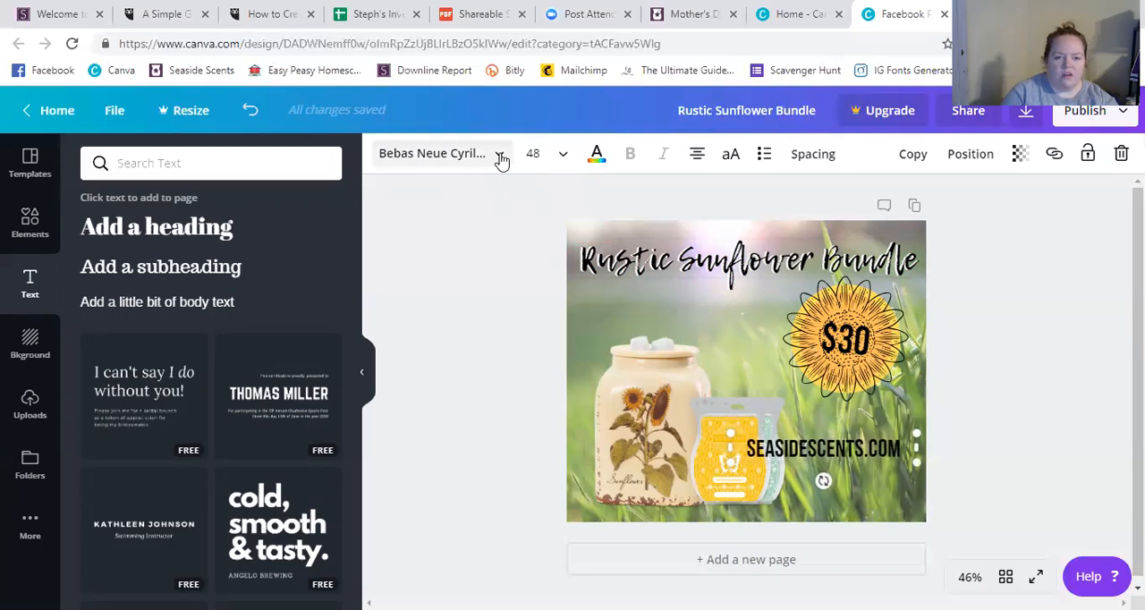
Change the website text's font to Lemon Tuesday and widen its box to keep it on one line.
left_click(501, 157)
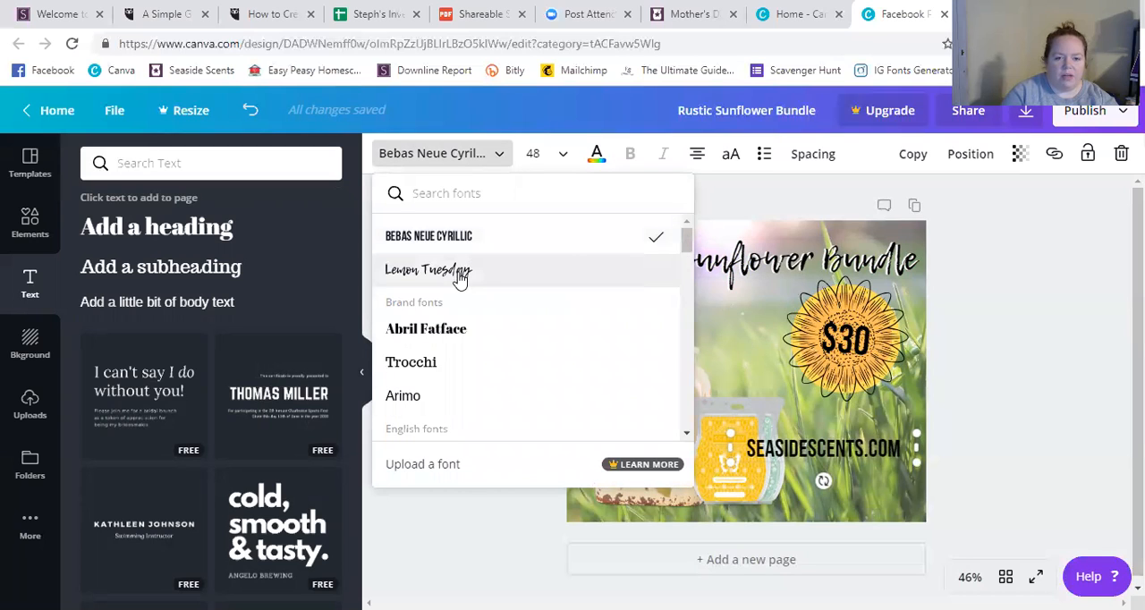
left_click(532, 273)
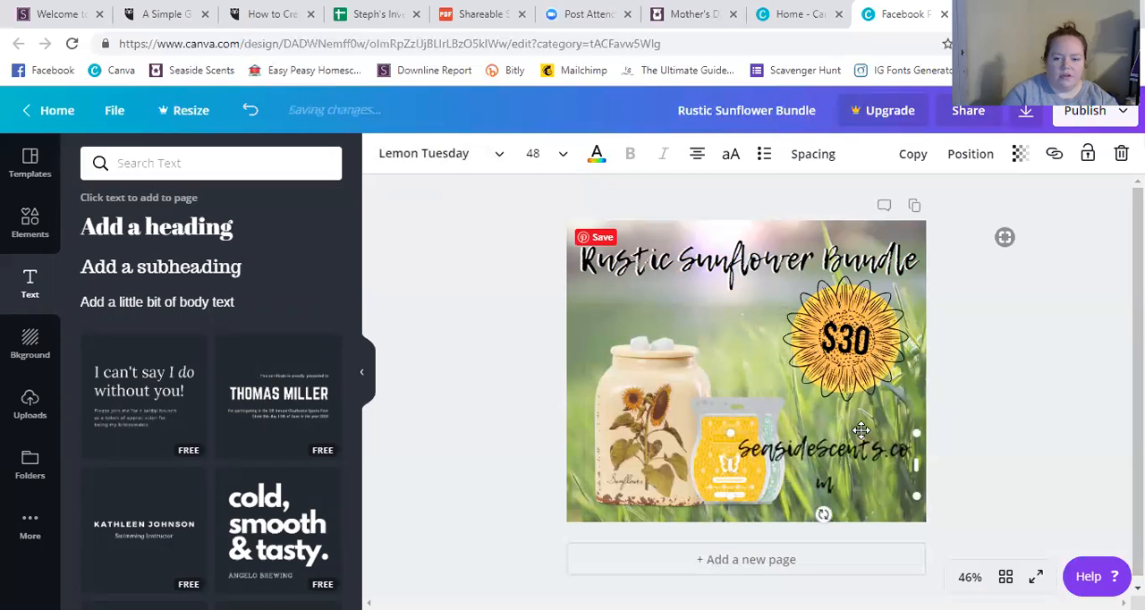
left_click_drag(732, 464, 716, 464)
Reduce the website text to size 28 and move it to the lower-right corner of the design.
left_click(563, 167)
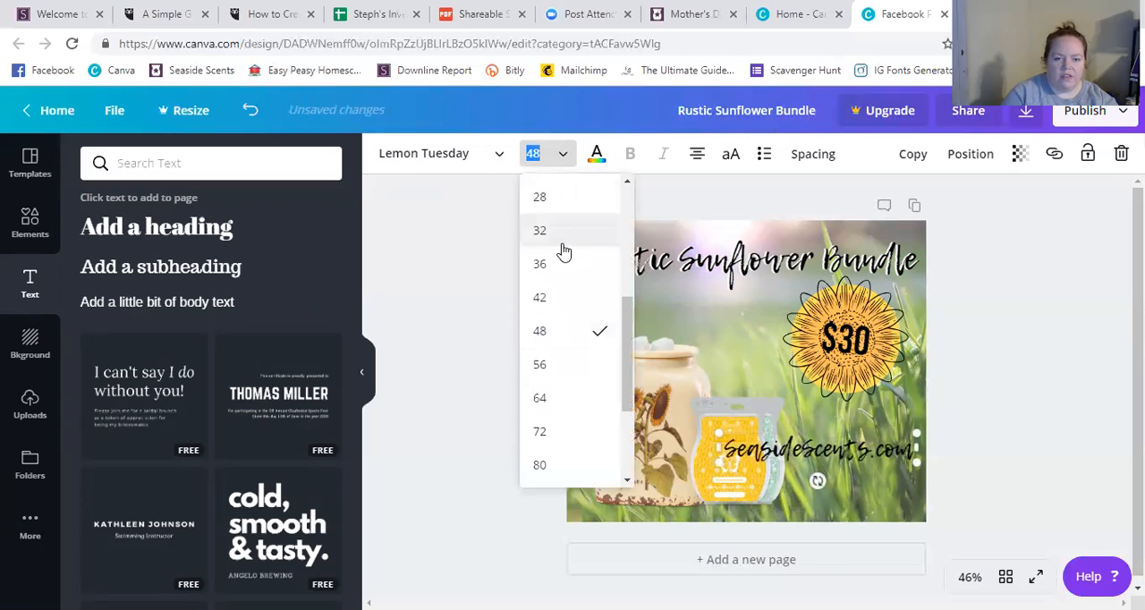
left_click(561, 200)
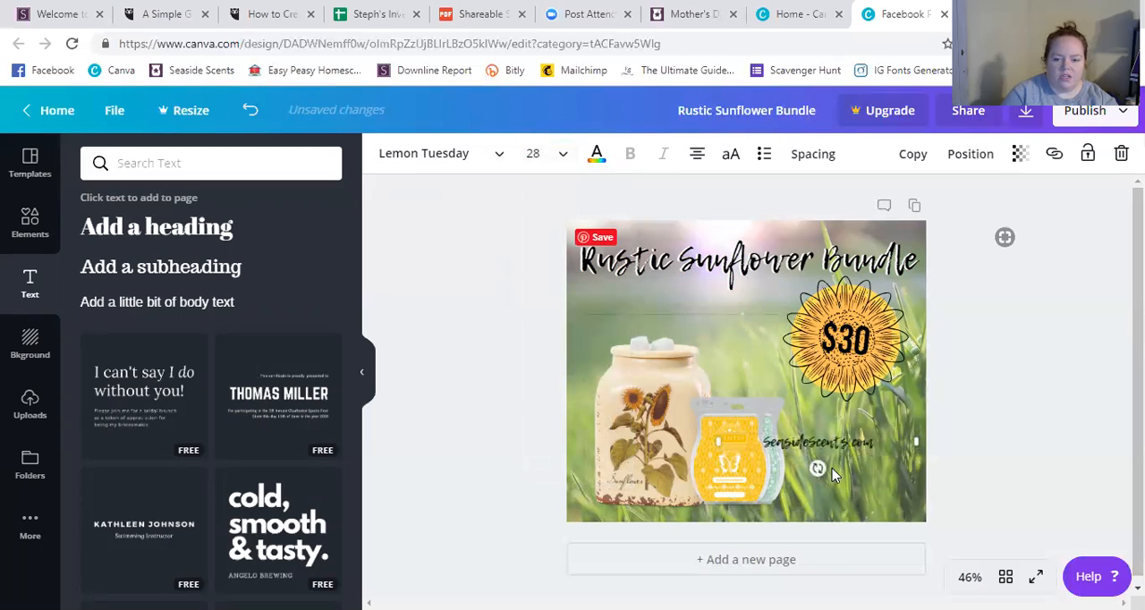
left_click_drag(834, 451, 864, 512)
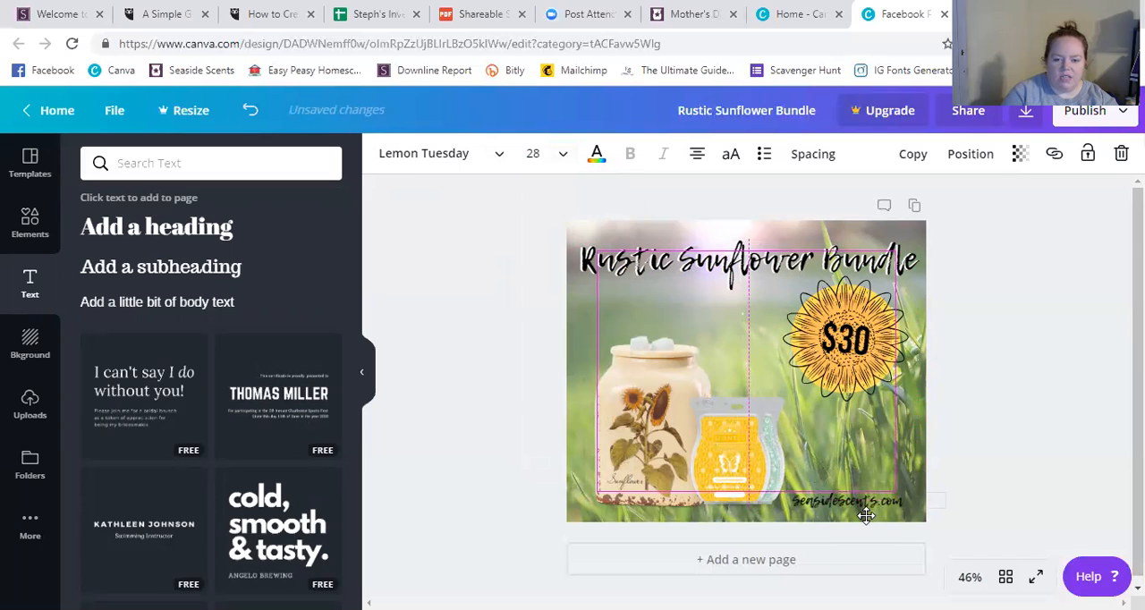
left_click_drag(869, 516, 869, 515)
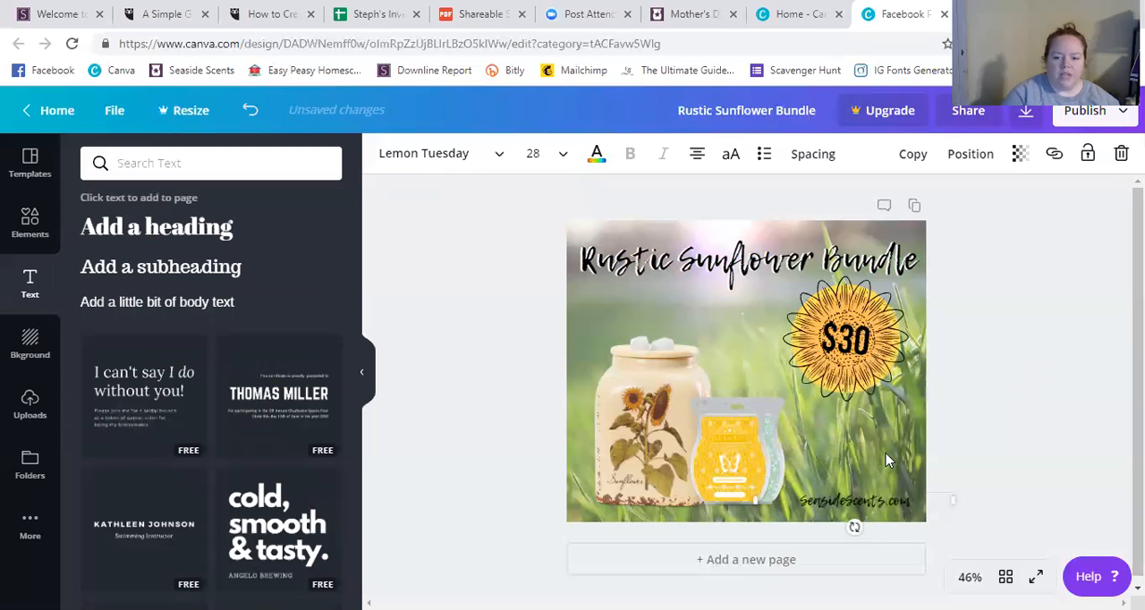
Insert the transparent black Scentsy Independent Consultant logo from the uploaded images into the design.
left_click(32, 405)
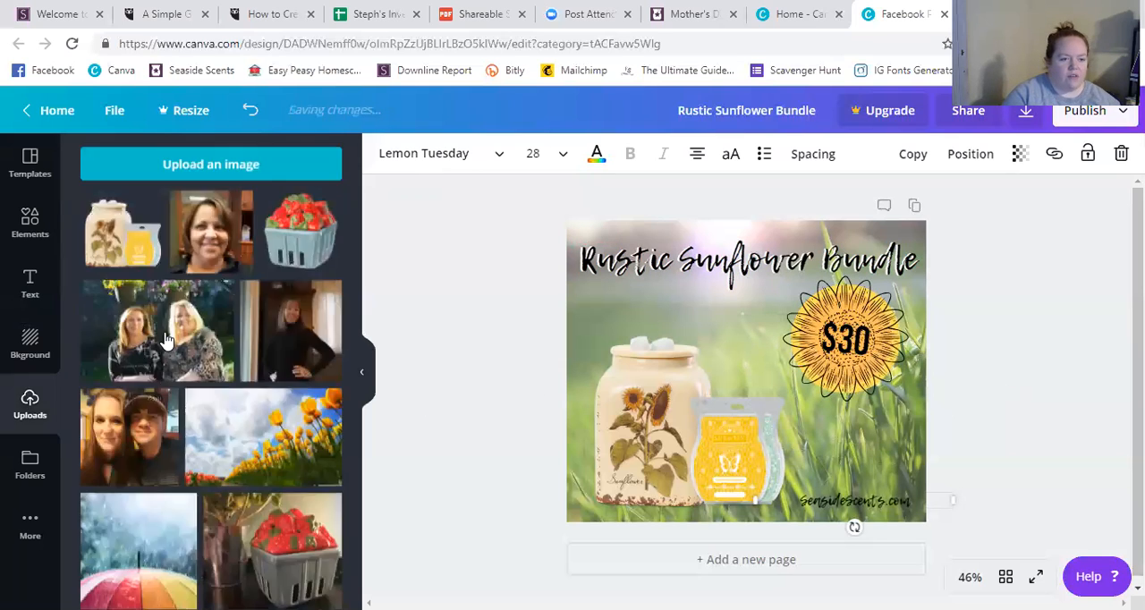
scroll(215, 357, "down", 10)
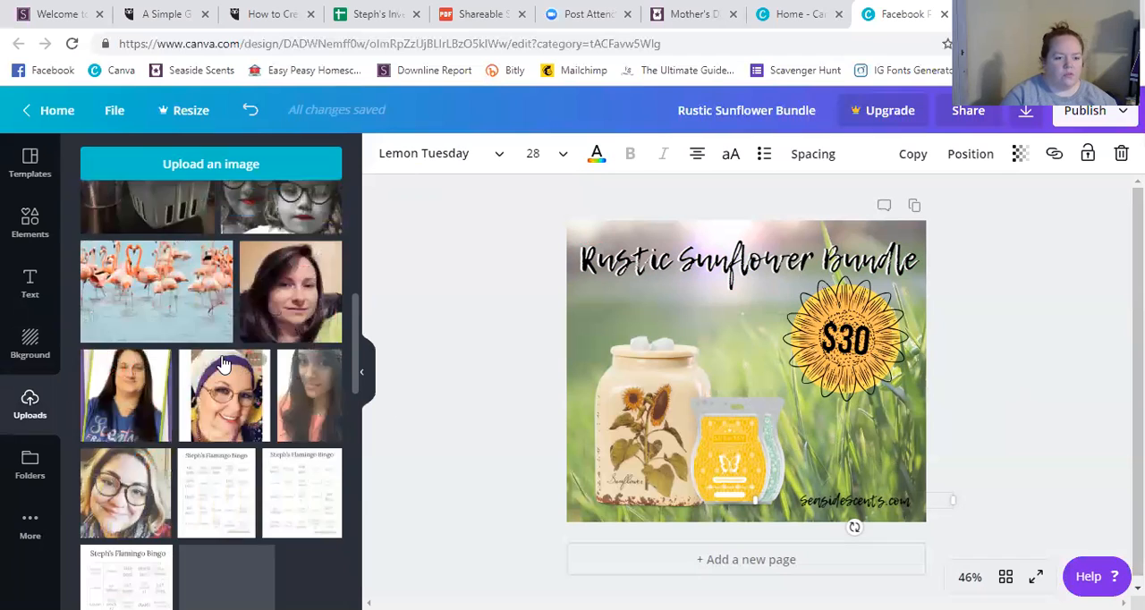
scroll(224, 363, "down", 10)
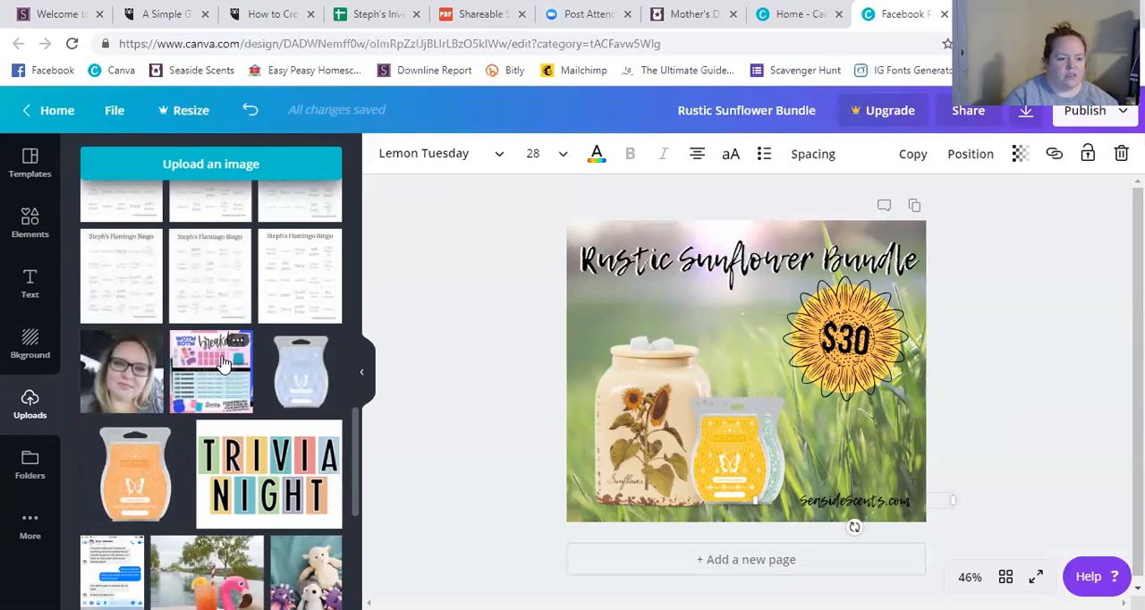
scroll(224, 362, "down", 4)
scroll(223, 362, "down", 3)
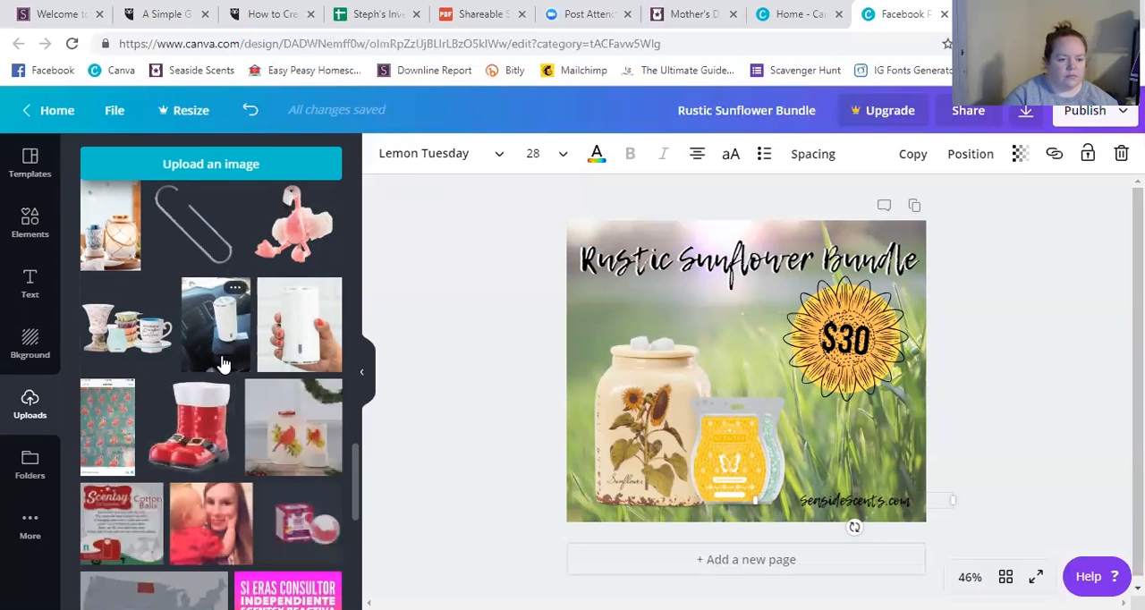
scroll(224, 362, "down", 3)
scroll(224, 363, "down", 5)
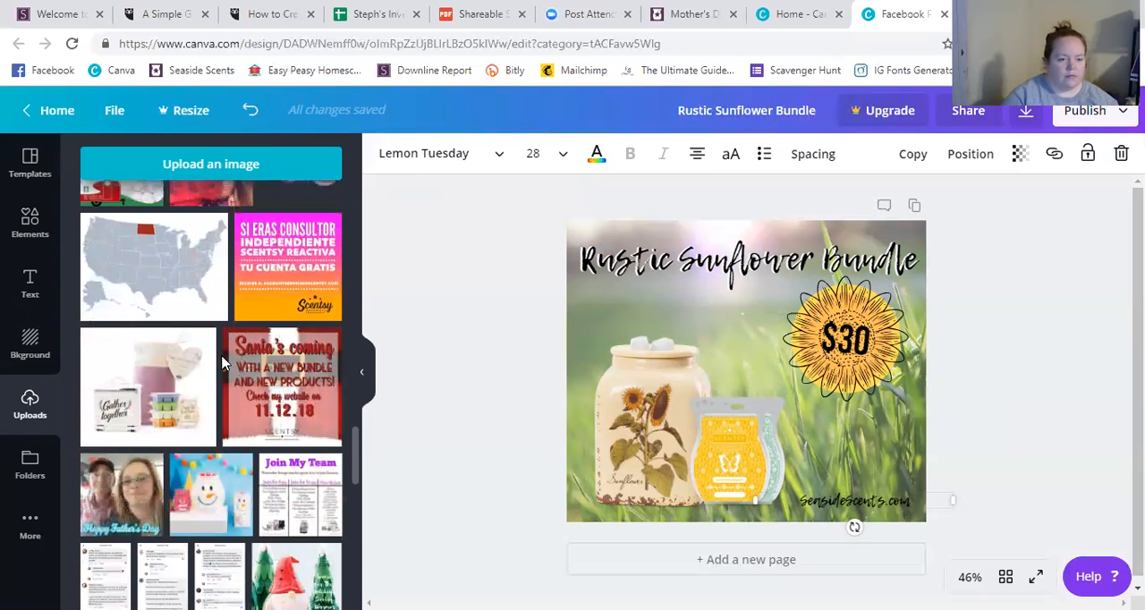
scroll(224, 362, "down", 3)
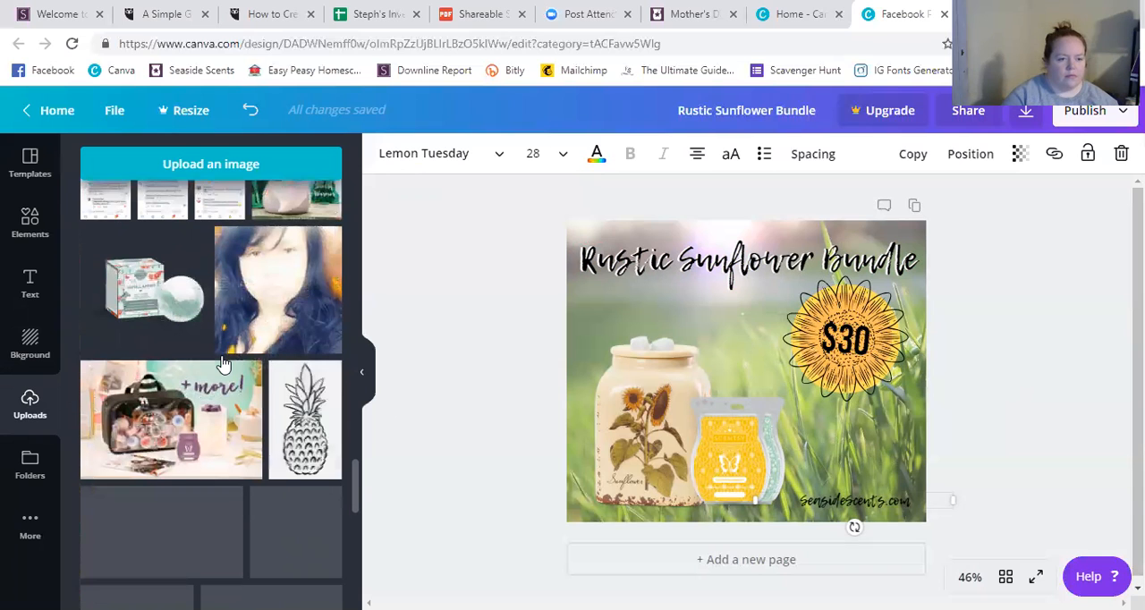
scroll(224, 362, "down", 8)
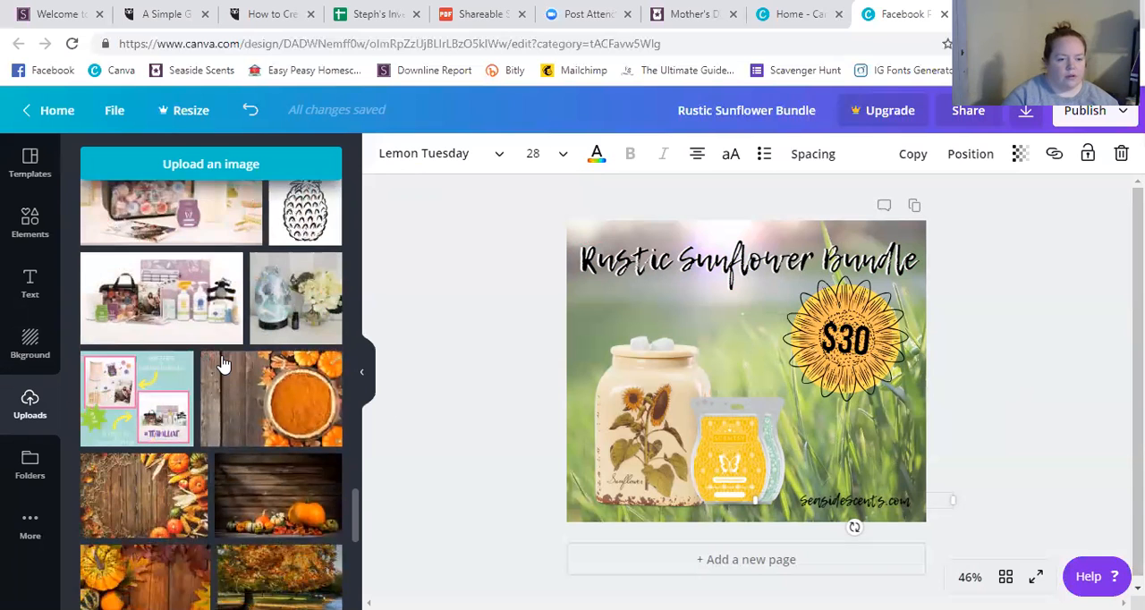
scroll(224, 363, "down", 5)
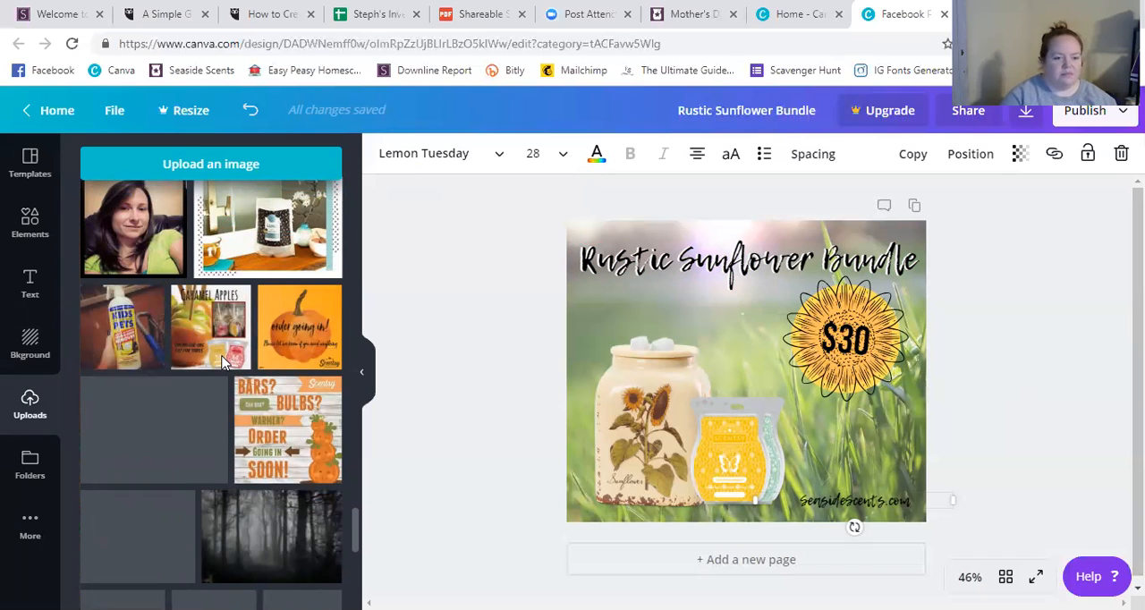
scroll(224, 363, "down", 5)
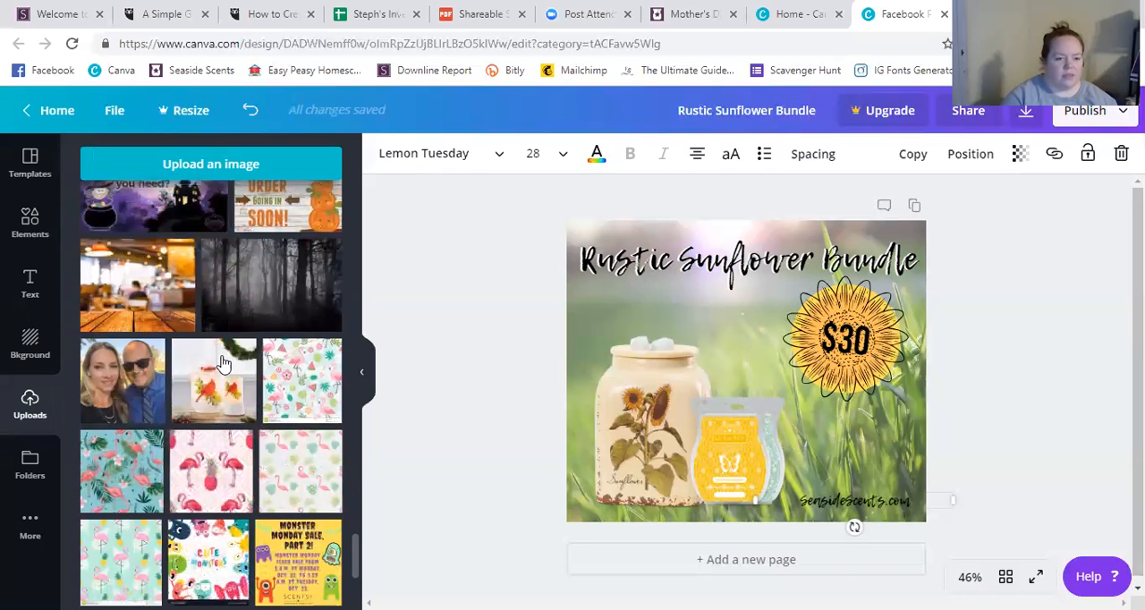
scroll(223, 363, "down", 3)
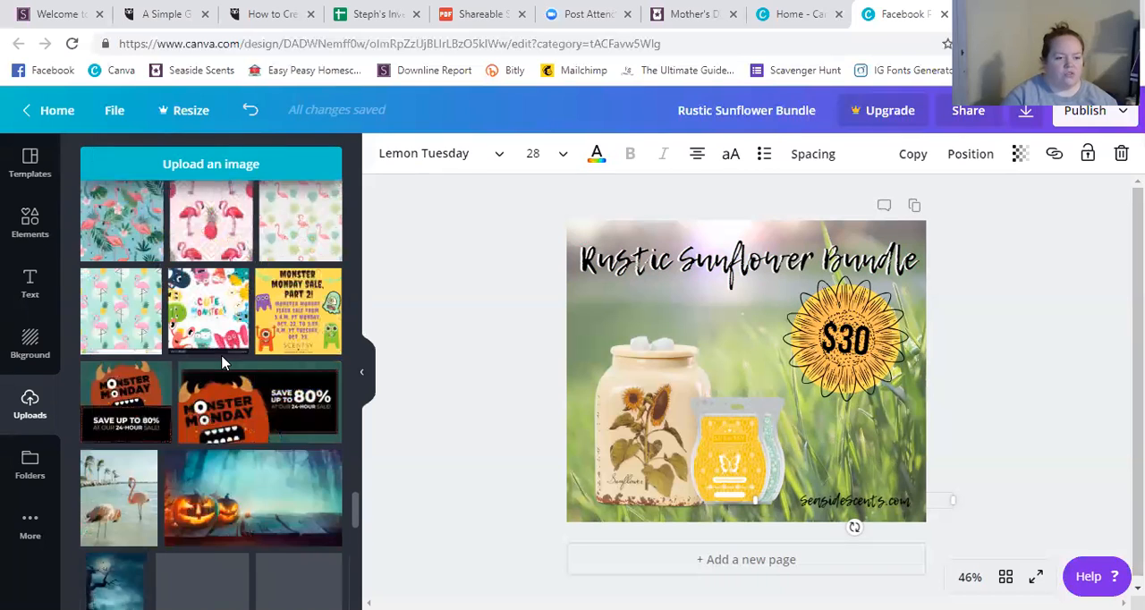
scroll(224, 363, "down", 5)
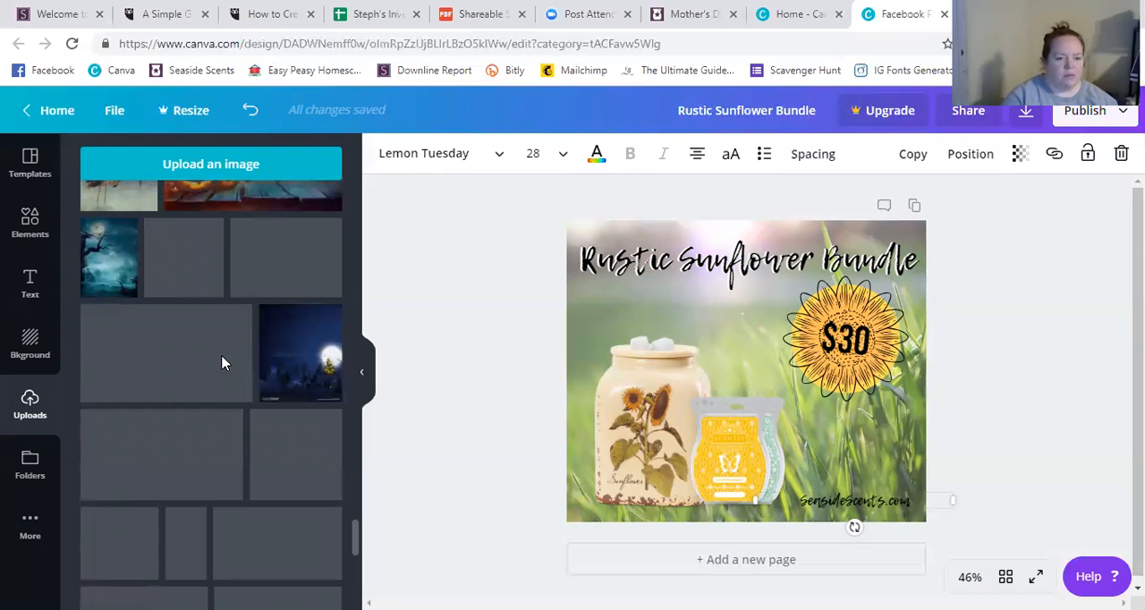
scroll(224, 362, "down", 2)
scroll(224, 362, "down", 5)
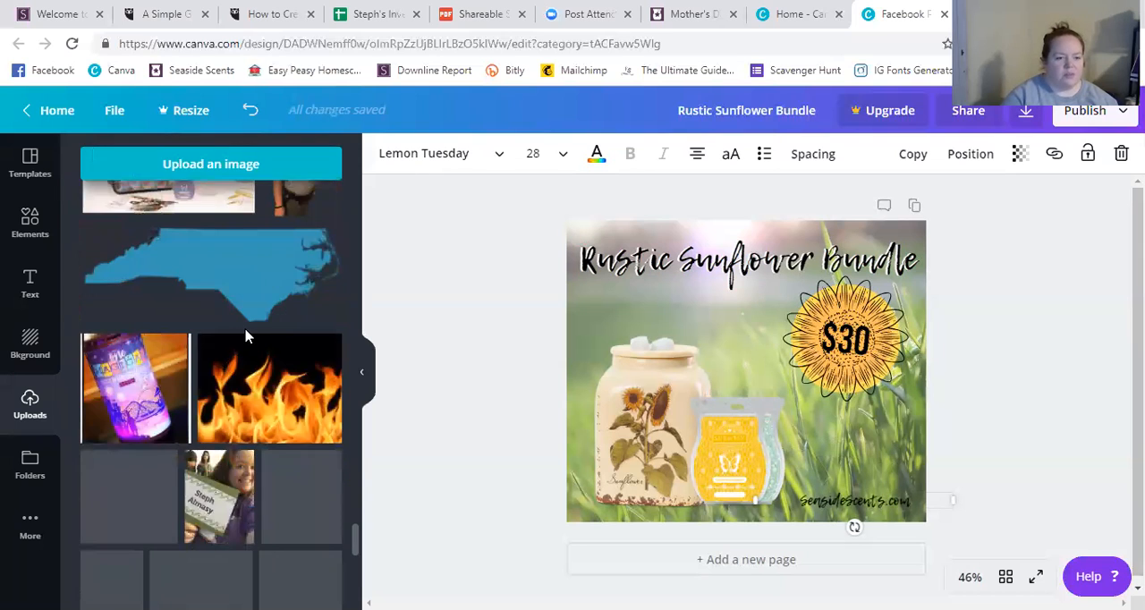
scroll(255, 348, "up", 3)
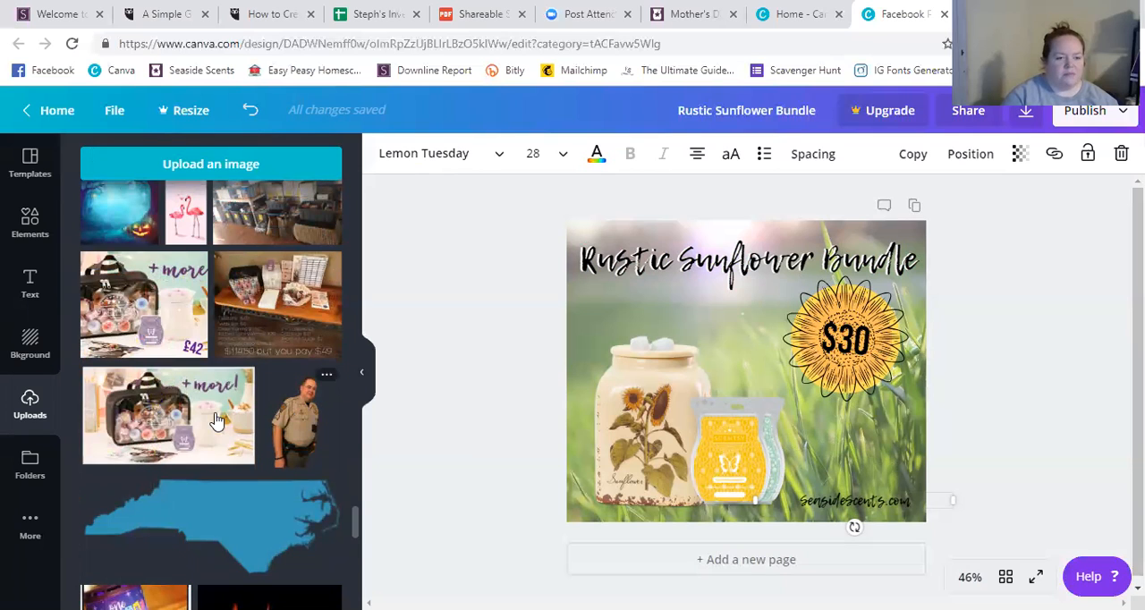
scroll(216, 418, "down", 2)
scroll(216, 417, "down", 10)
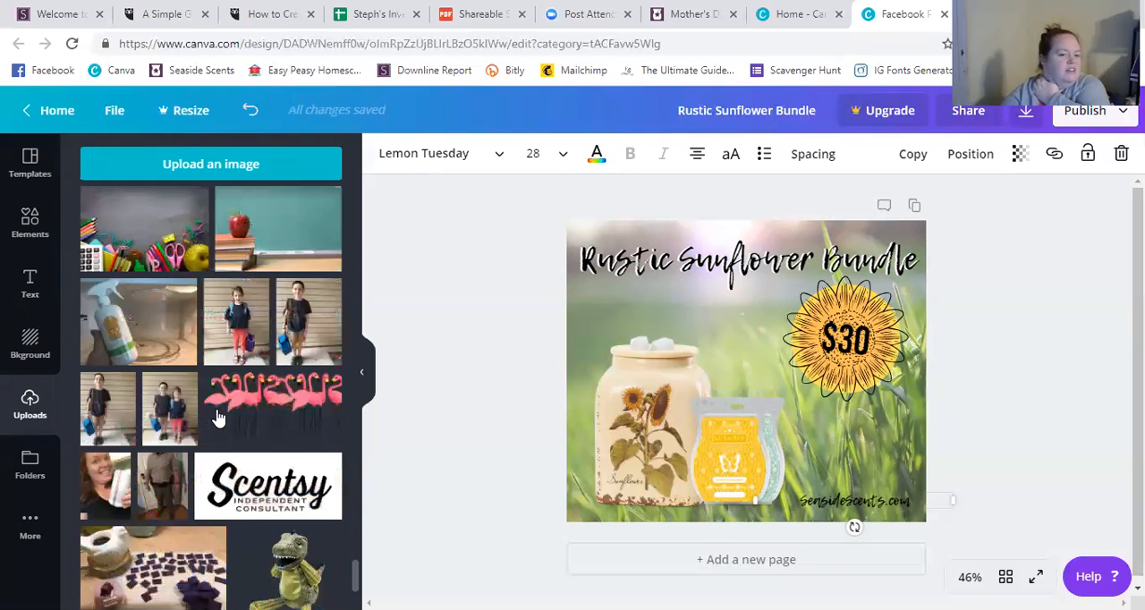
scroll(216, 417, "down", 1)
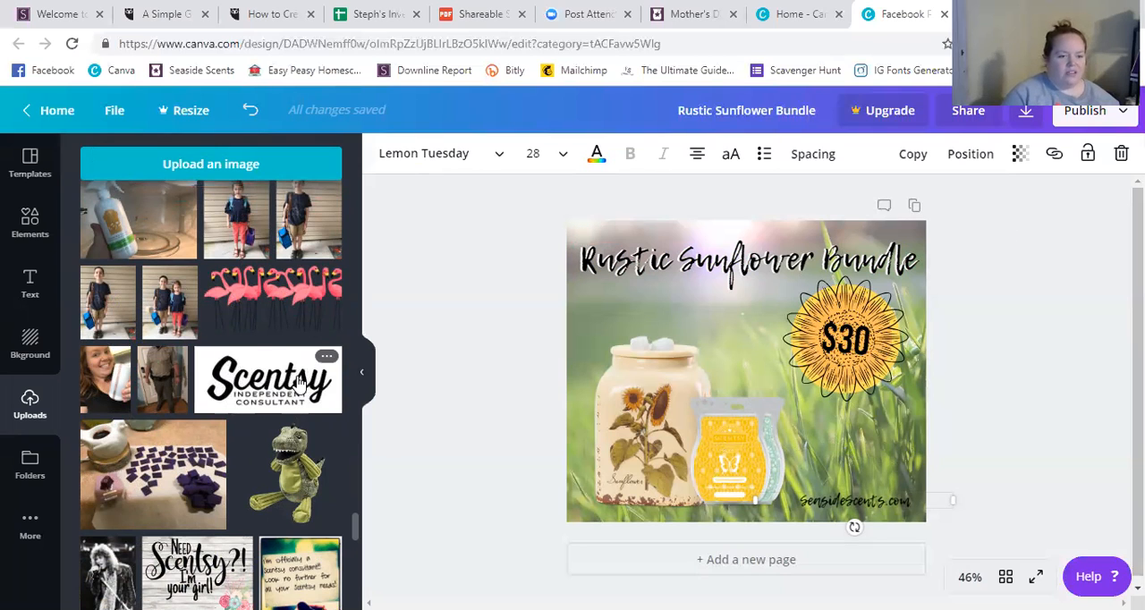
scroll(249, 421, "down", 3)
scroll(248, 423, "down", 6)
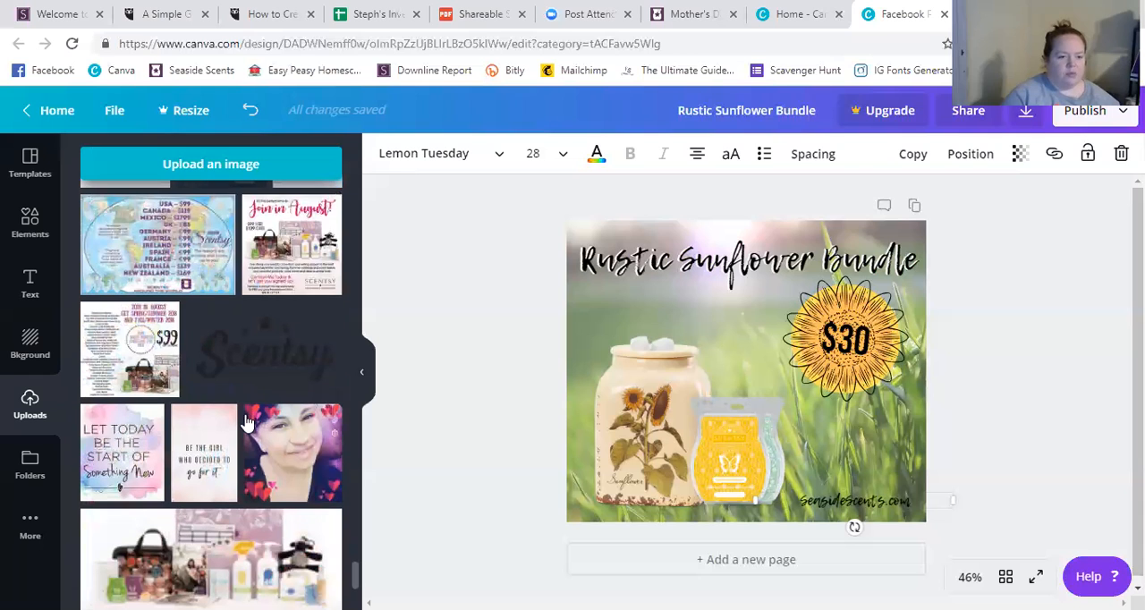
left_click(252, 356)
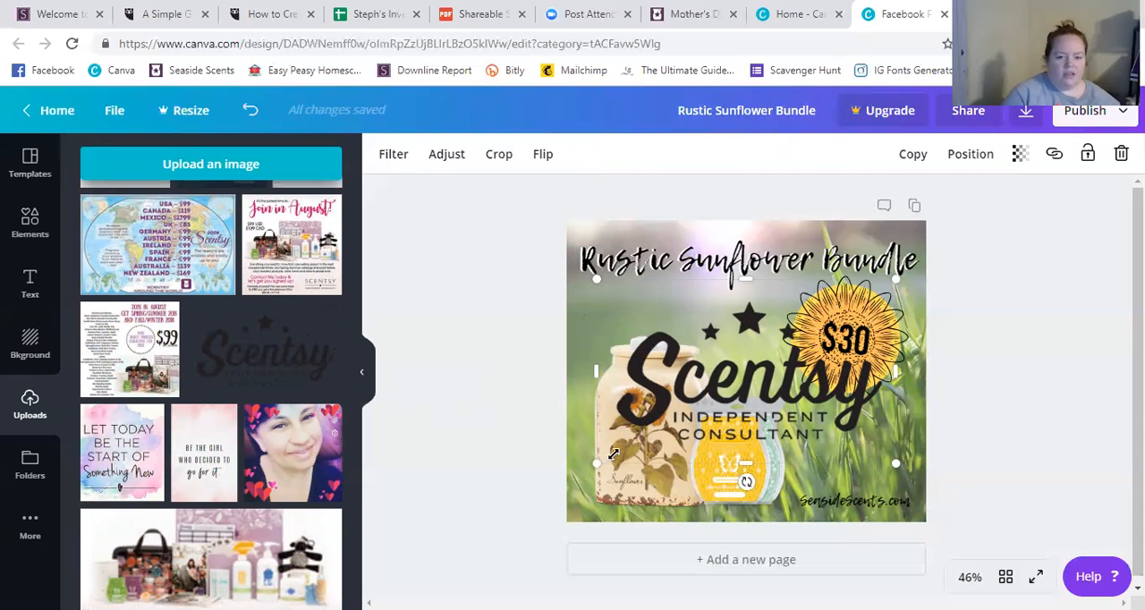
Shrink the Scentsy logo to about a quarter of the design's width and place it just above the website text.
left_click_drag(644, 438, 779, 362)
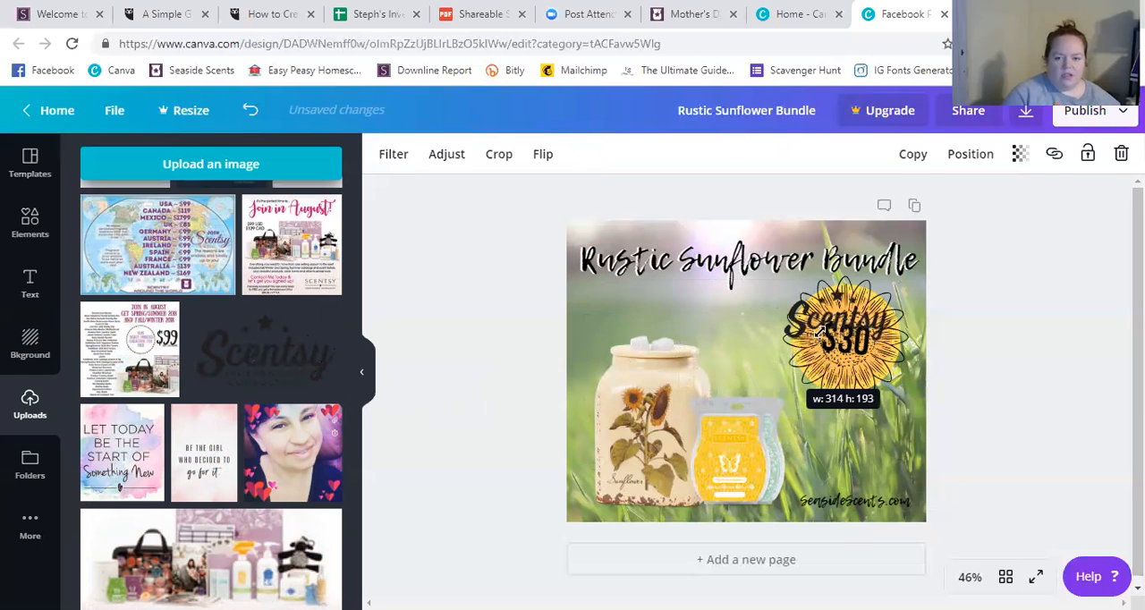
left_click_drag(841, 321, 810, 484)
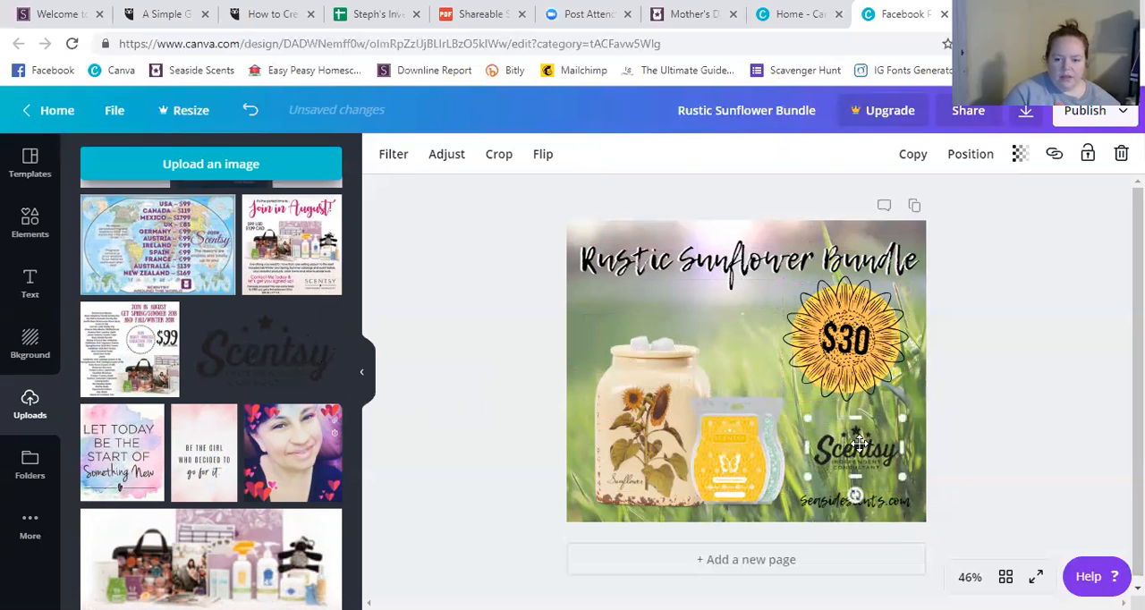
left_click_drag(855, 457, 857, 463)
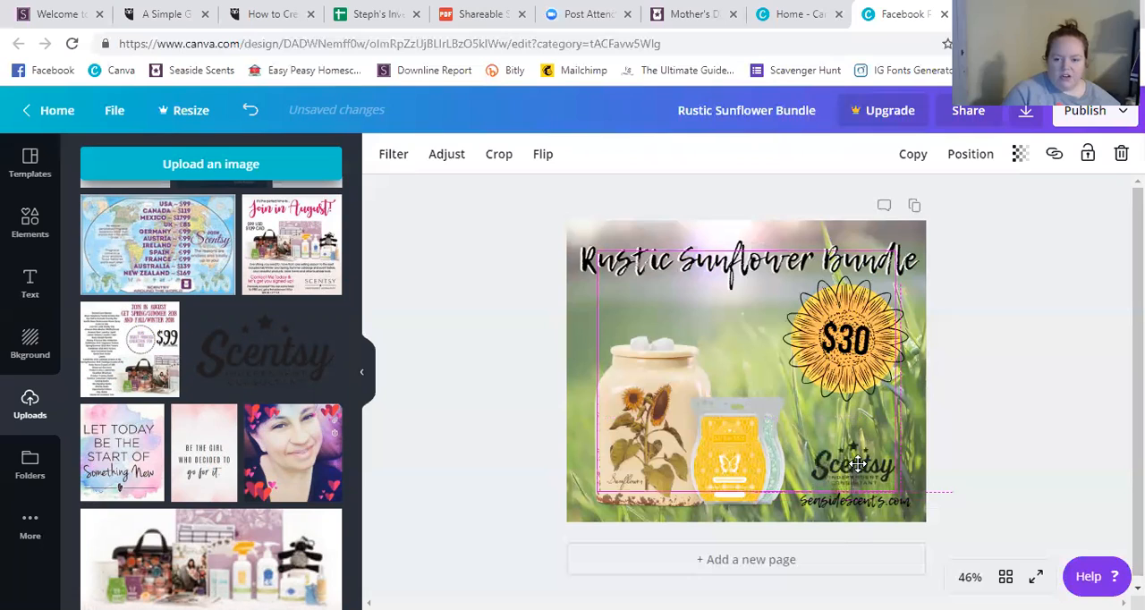
left_click(956, 448)
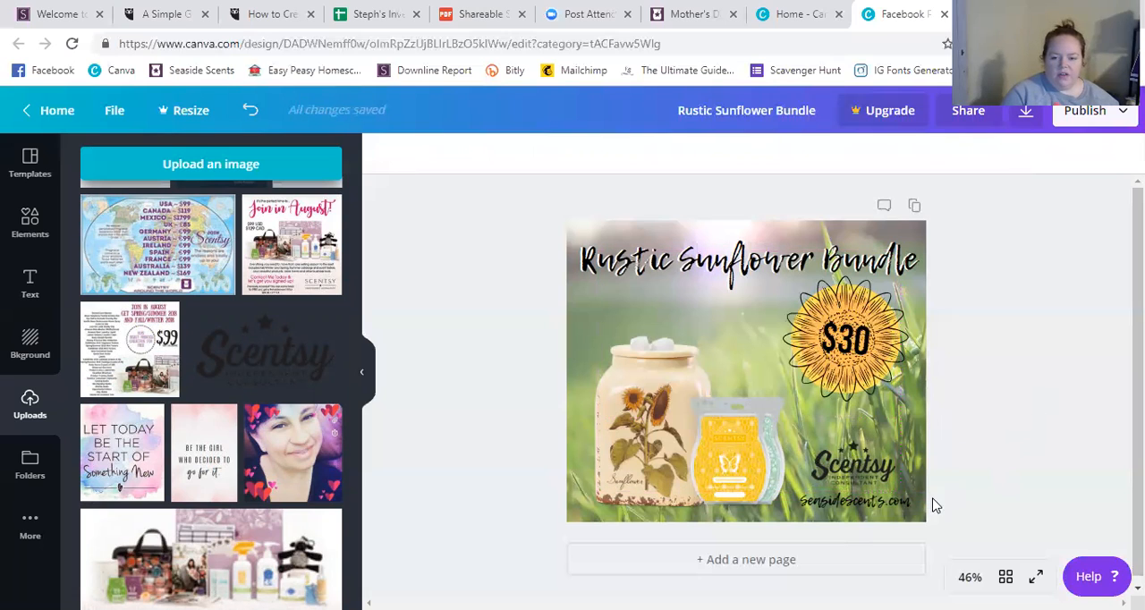
Swap the logo and website text so the logo sits in the design's lower-right corner with the address directly above it.
left_click(882, 508)
left_click_drag(854, 501, 695, 348)
left_click_drag(874, 474, 870, 484)
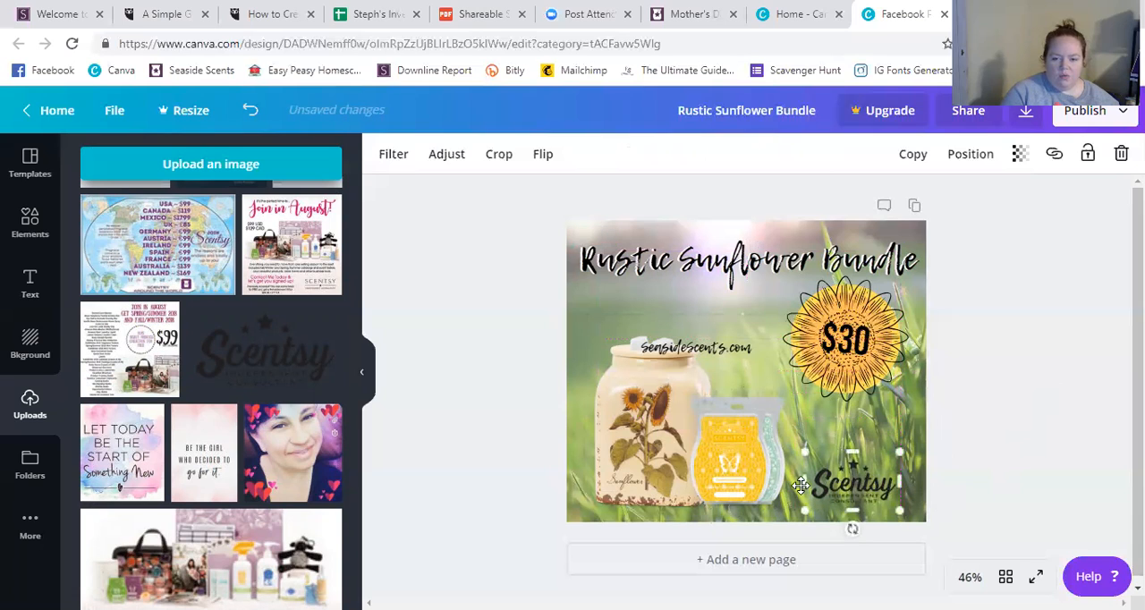
left_click(725, 356)
left_click_drag(727, 352, 882, 450)
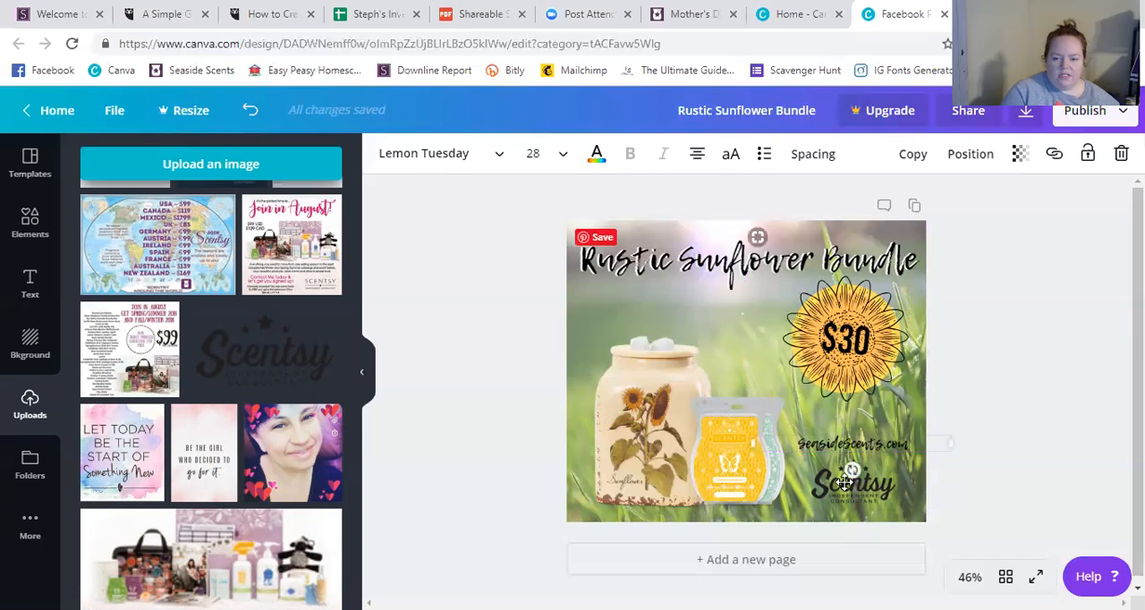
left_click_drag(866, 450, 871, 450)
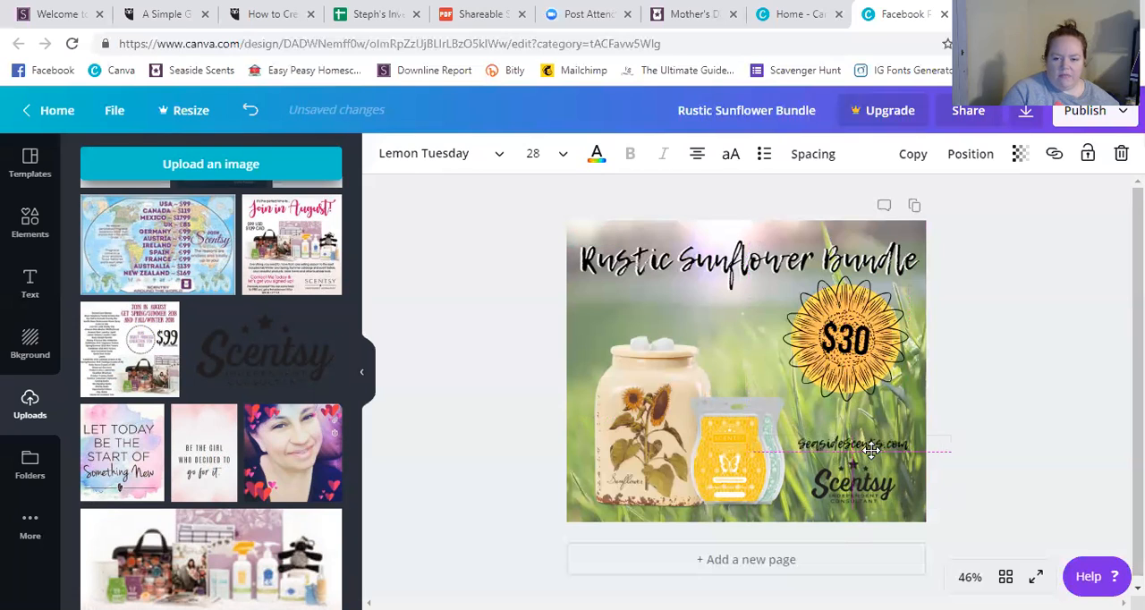
left_click(1035, 414)
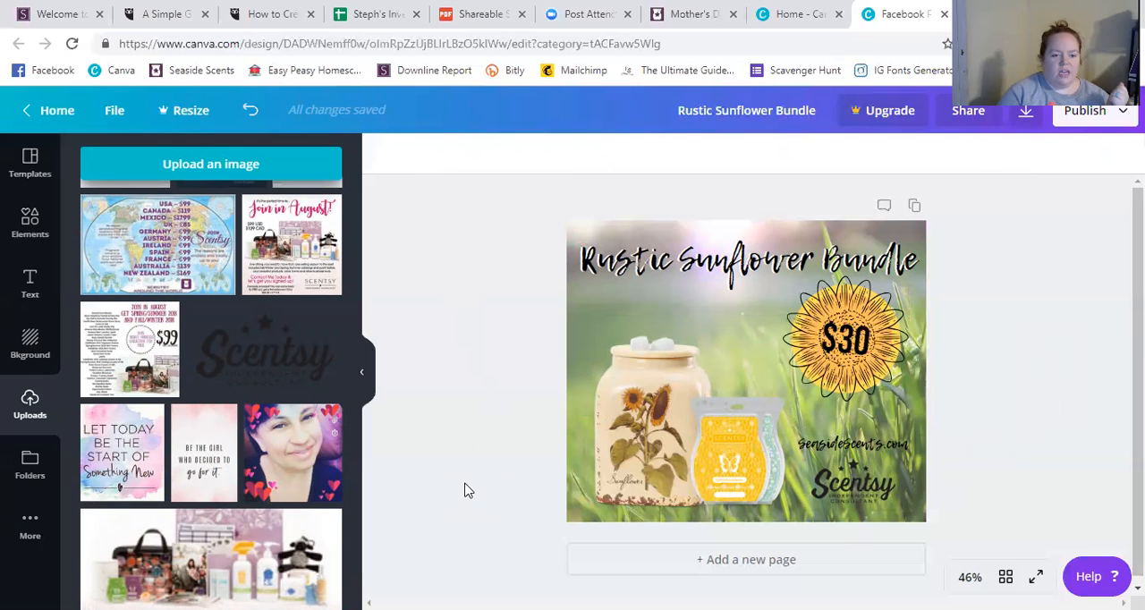
Try the uploaded cutout photo of the uniformed man on the design, tilt it slightly and delete it.
scroll(354, 530, "up", 5)
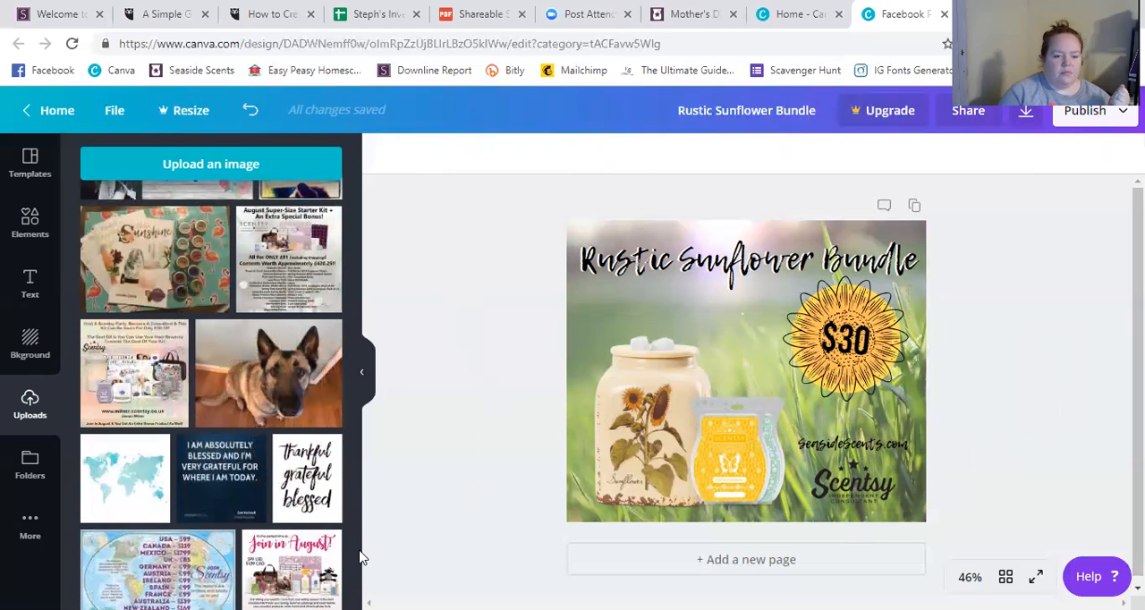
left_click_drag(355, 556, 355, 498)
left_click_drag(355, 482, 356, 474)
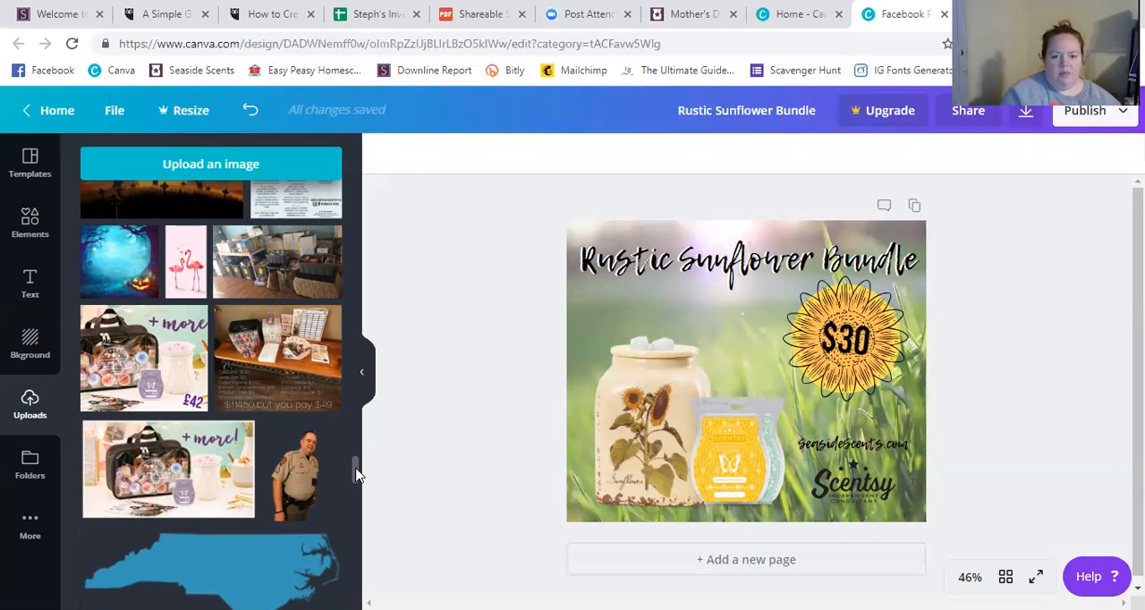
left_click(300, 487)
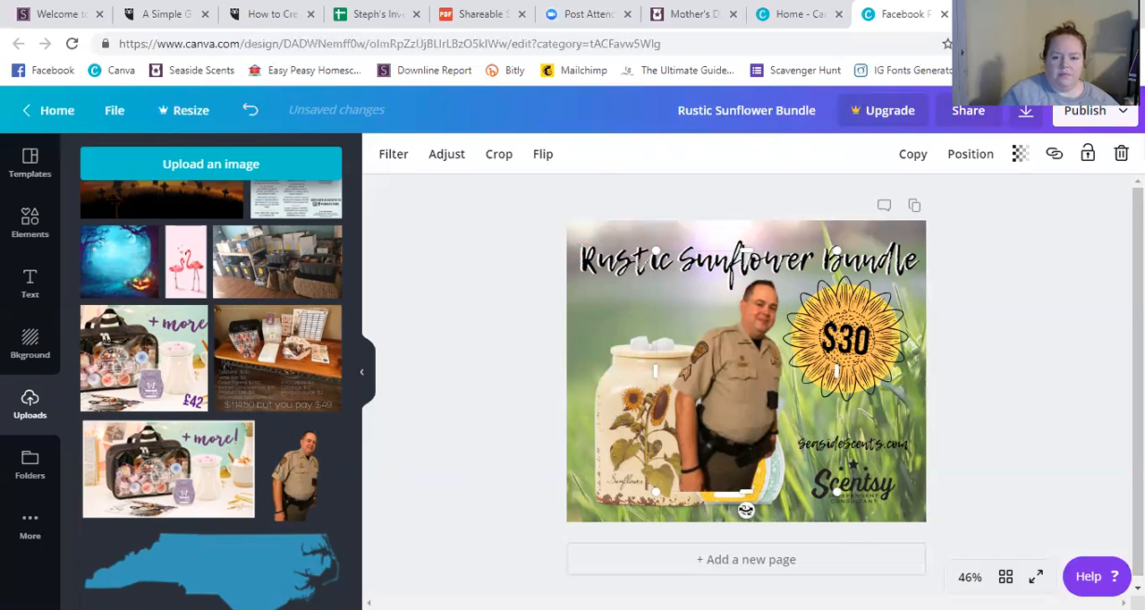
mouse_move(746, 510)
left_mouse_down()
mouse_move(783, 507)
mouse_move(751, 510)
mouse_move(745, 494)
left_mouse_up()
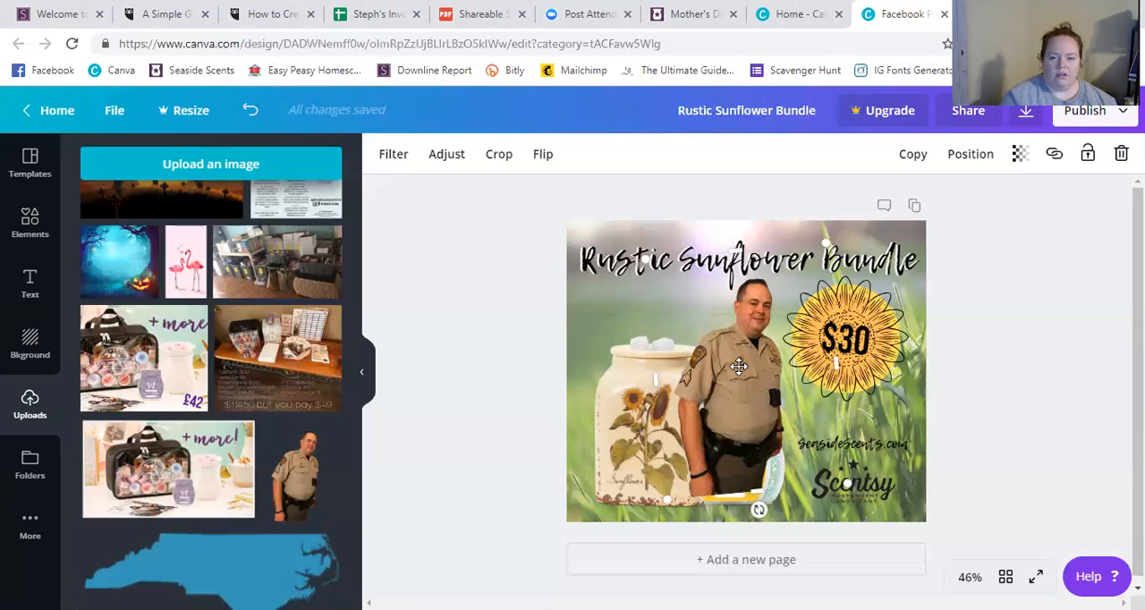
left_click(1121, 154)
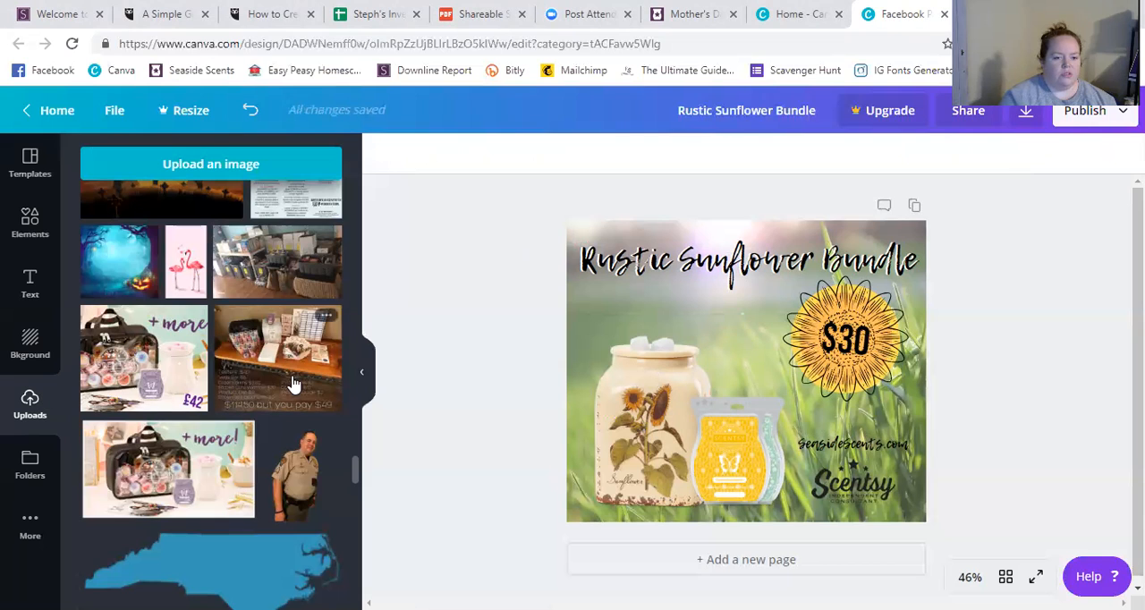
Upload the portrait cutout of the woman in a cap from the Desktop, using the file whose name starts with "pro".
left_click_drag(355, 471, 354, 145)
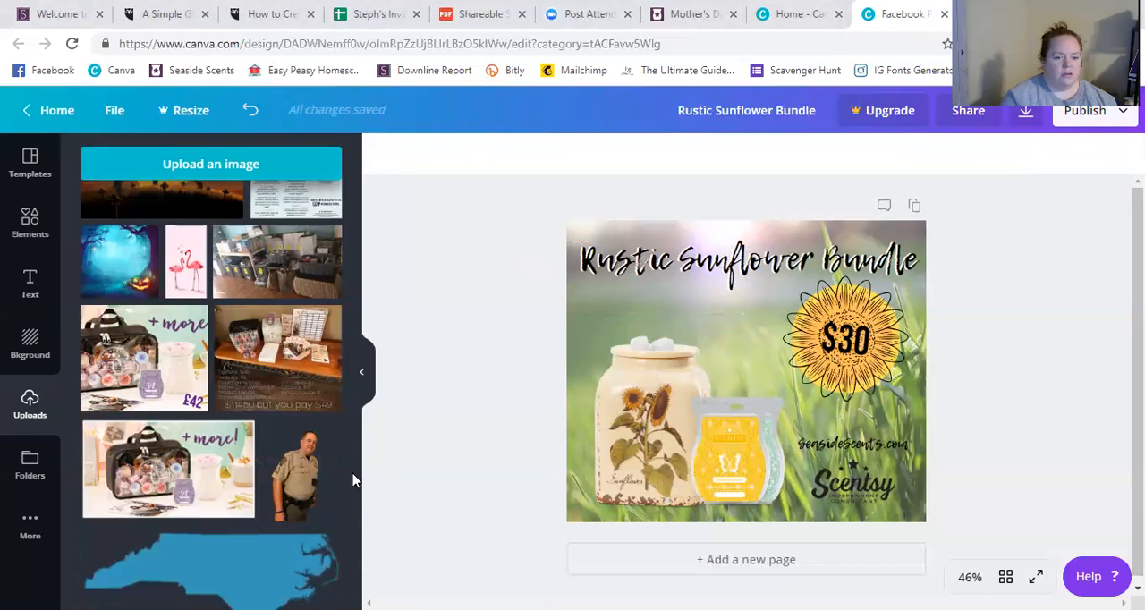
left_click_drag(352, 472, 357, 191)
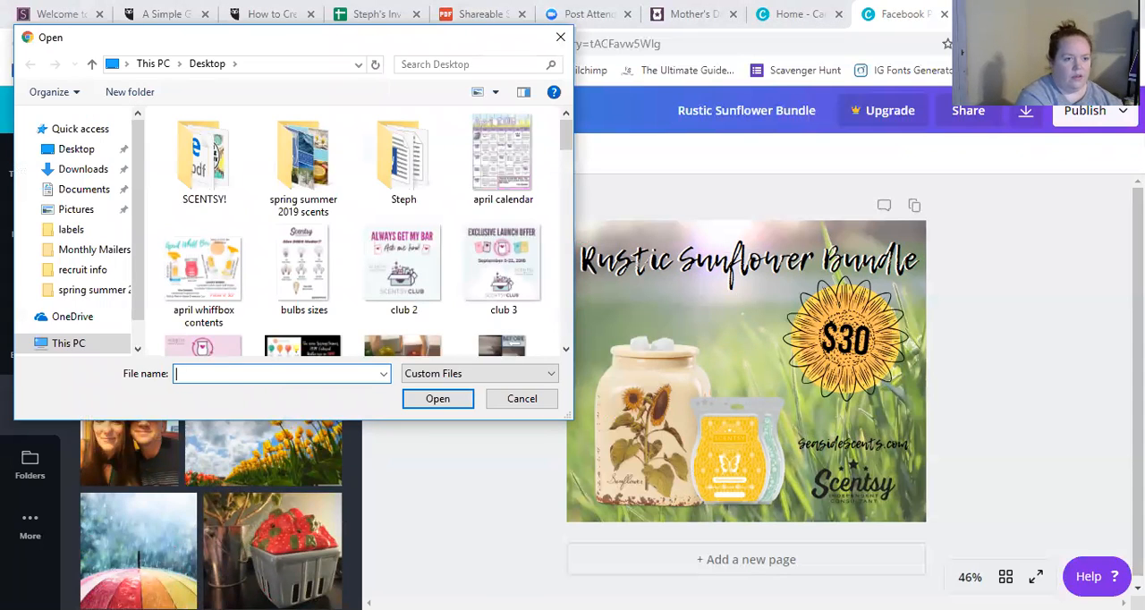
type("pro")
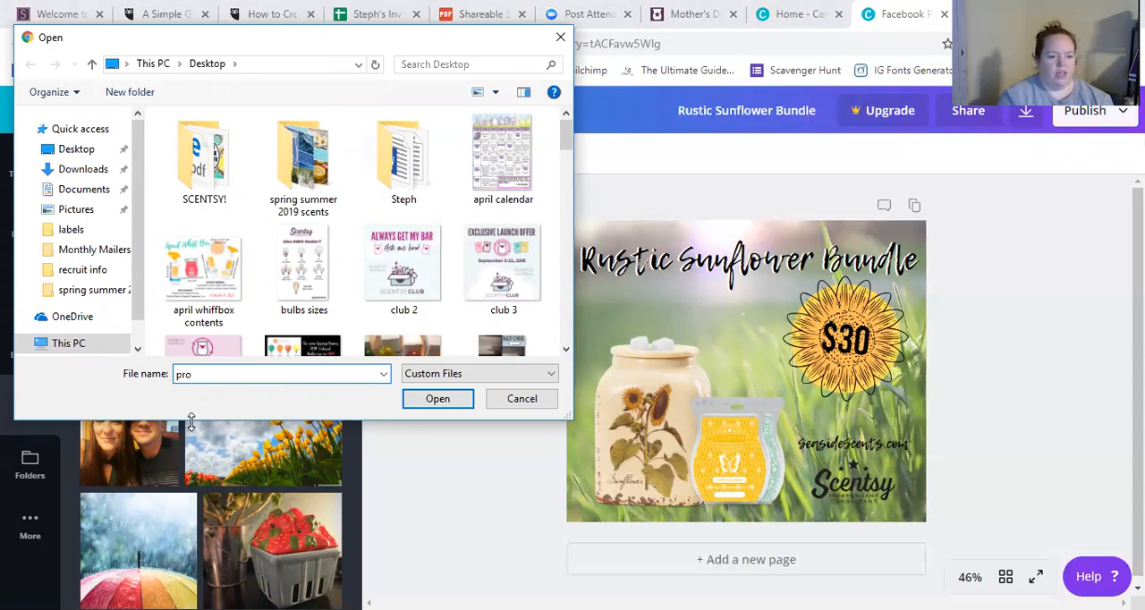
left_click(250, 391)
left_click(417, 401)
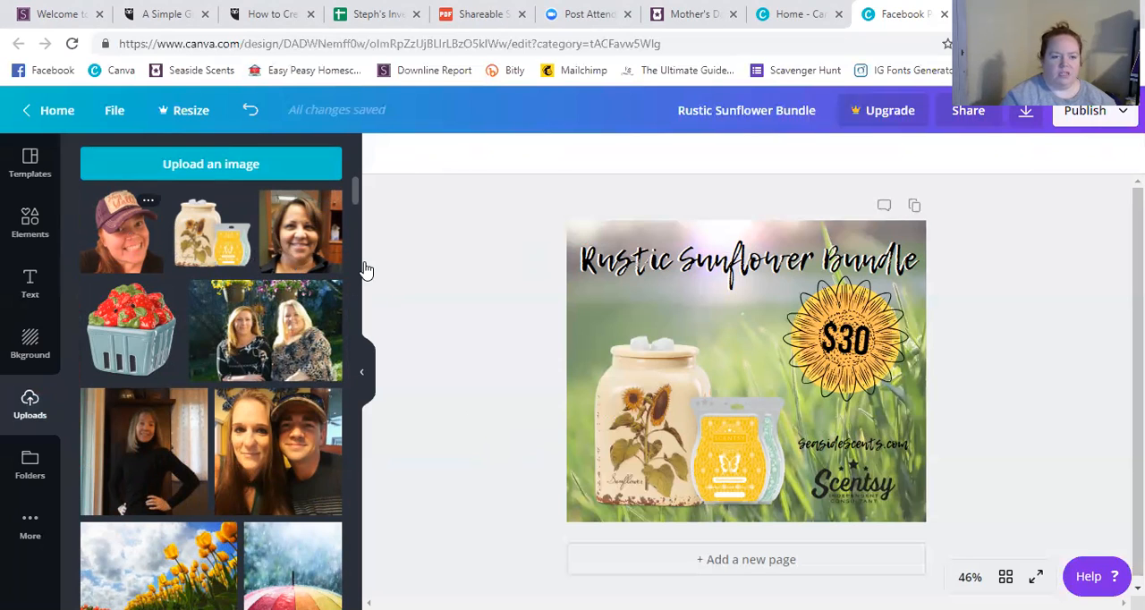
left_click_drag(118, 219, 447, 322)
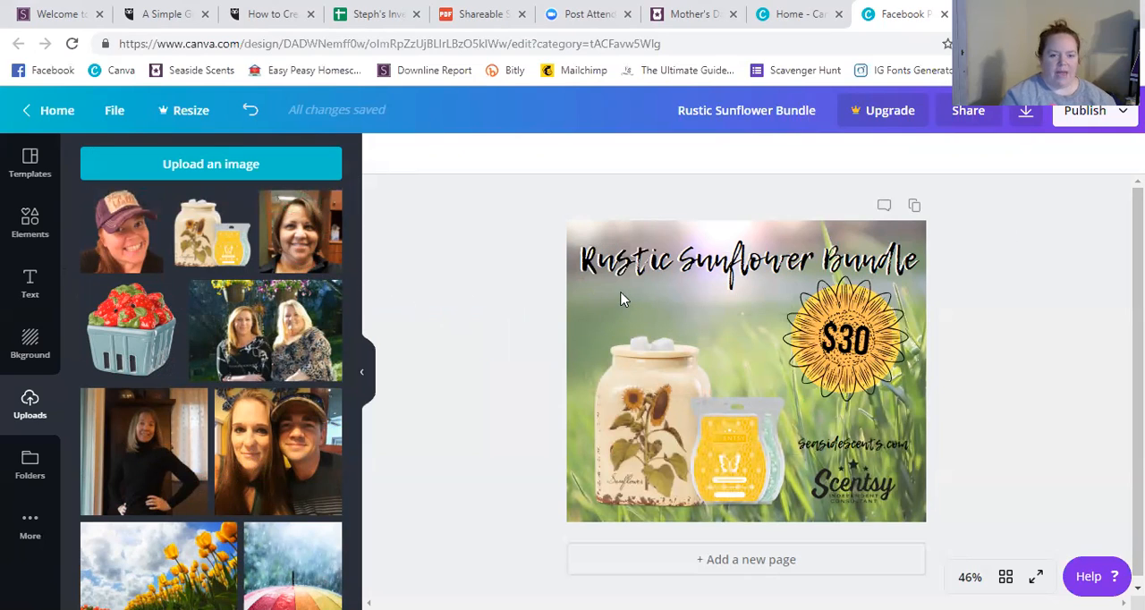
Add the uploaded cutout of the woman in a cap, shrink it to about 30% of the design's width and place it directly above the Scentsy logo.
left_click(113, 238)
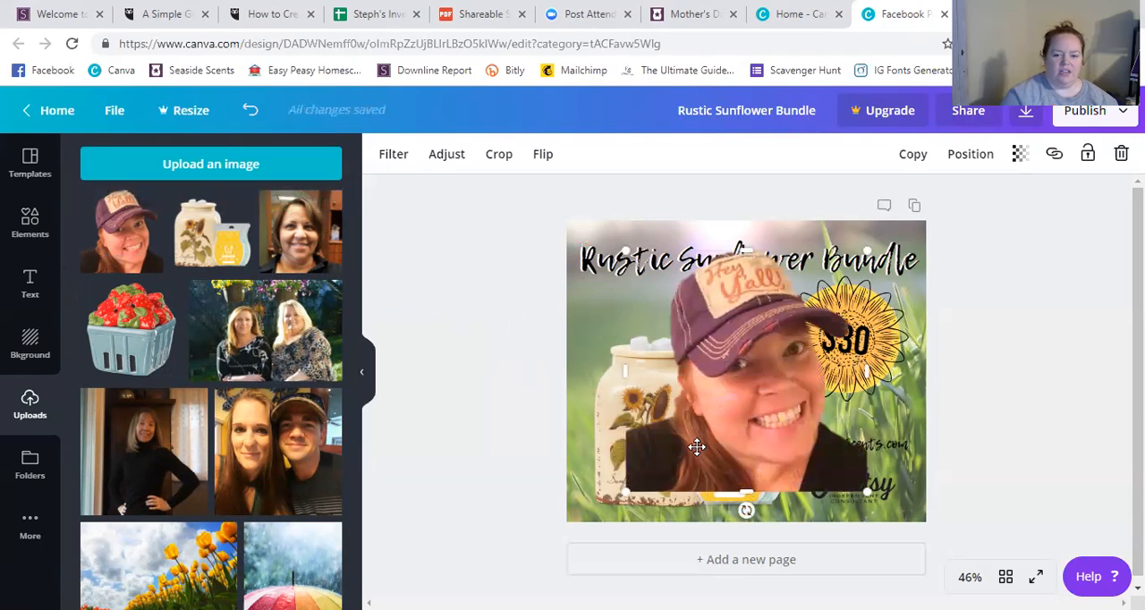
left_click_drag(623, 491, 785, 373)
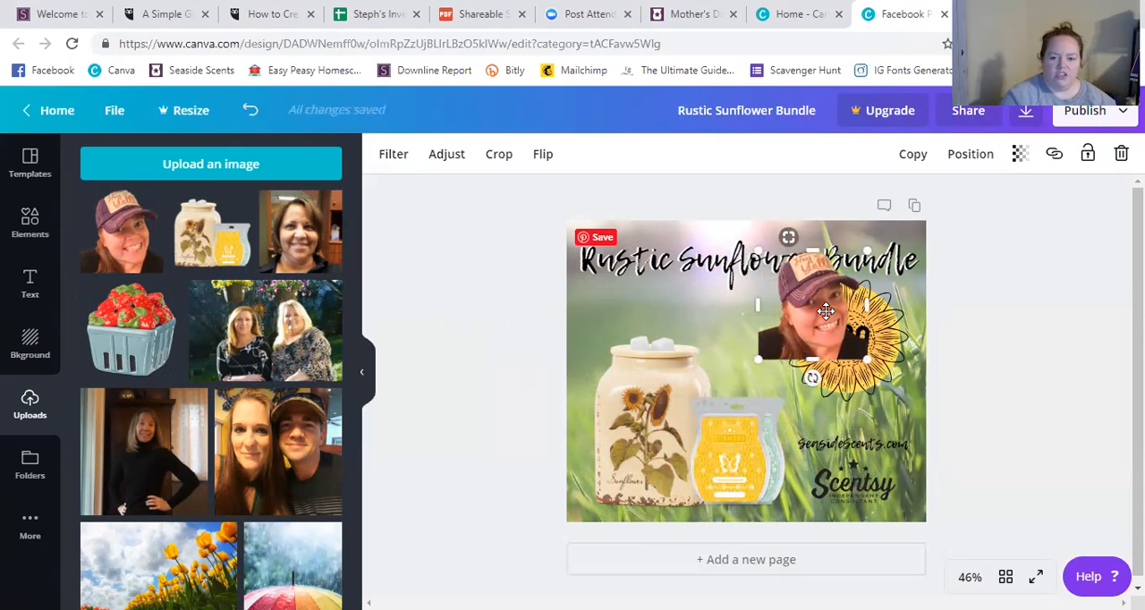
left_click_drag(850, 347, 864, 403)
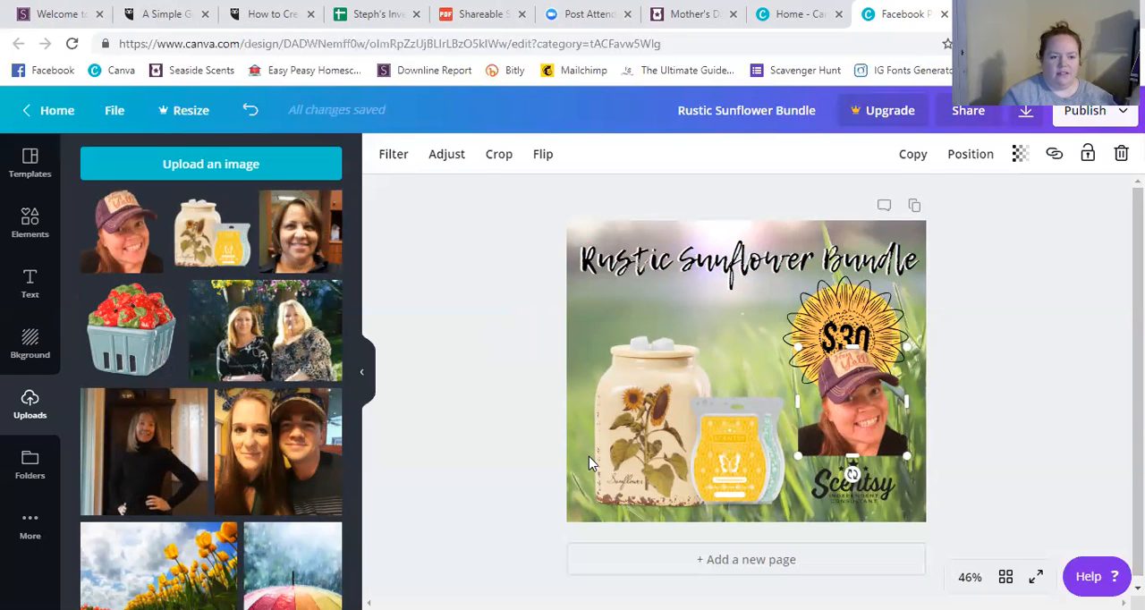
Try the uploaded photo of the pink flamingo drink float on the design, delete it and return to the newest uploads.
scroll(259, 451, "down", 5)
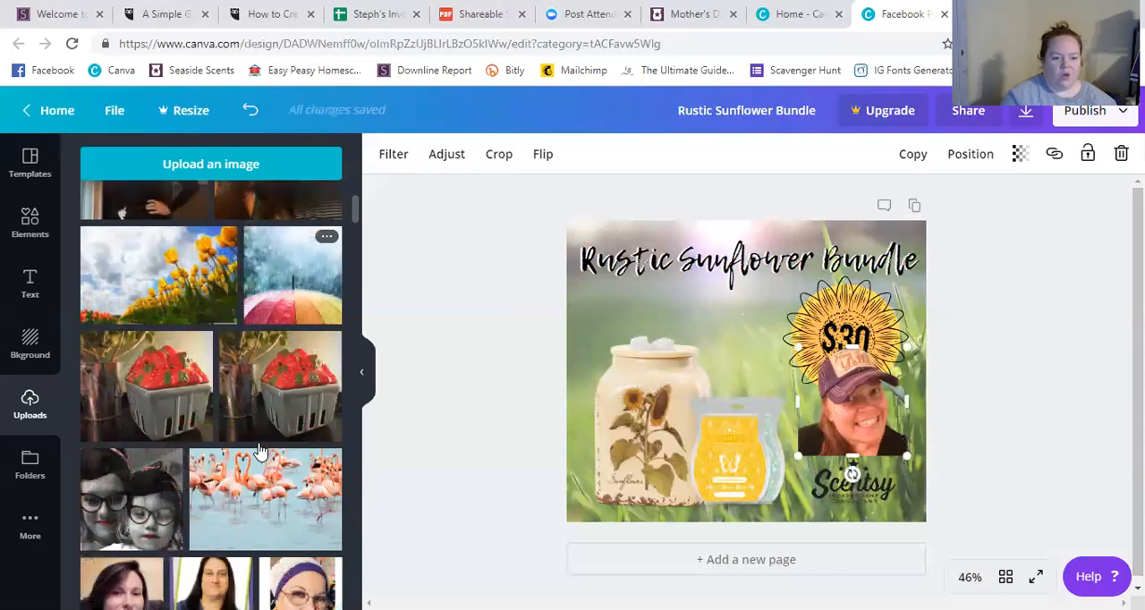
scroll(259, 452, "down", 5)
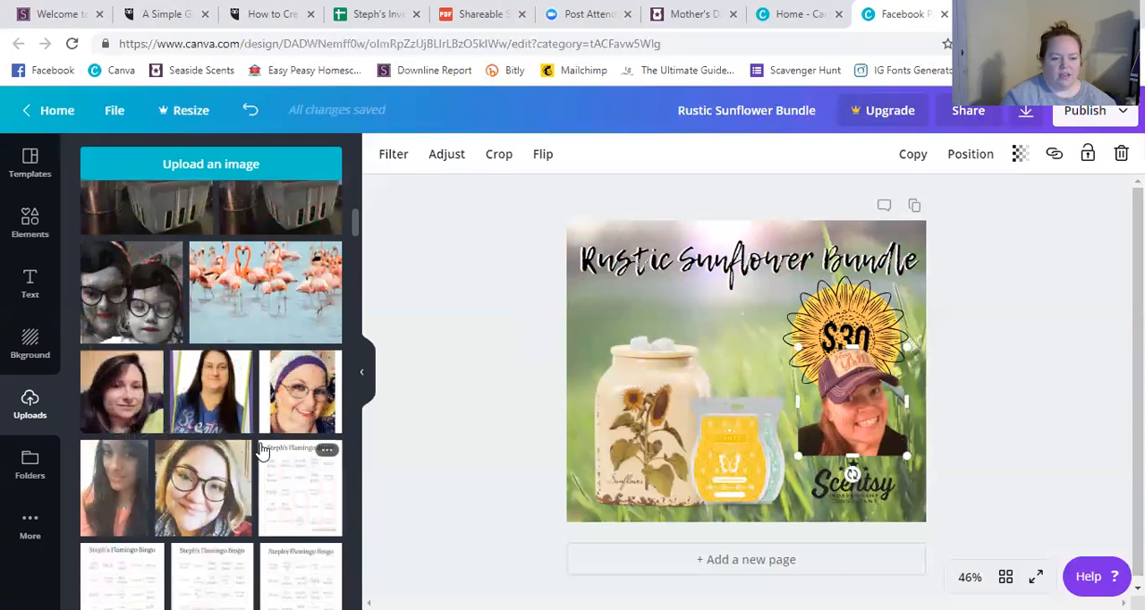
scroll(260, 451, "down", 8)
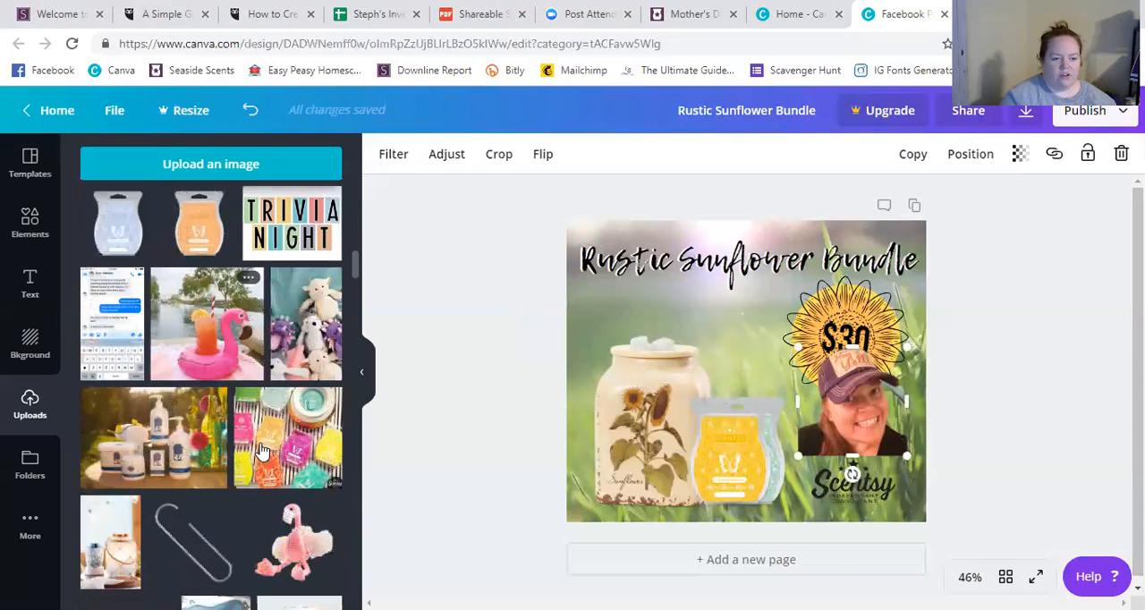
left_click(221, 347)
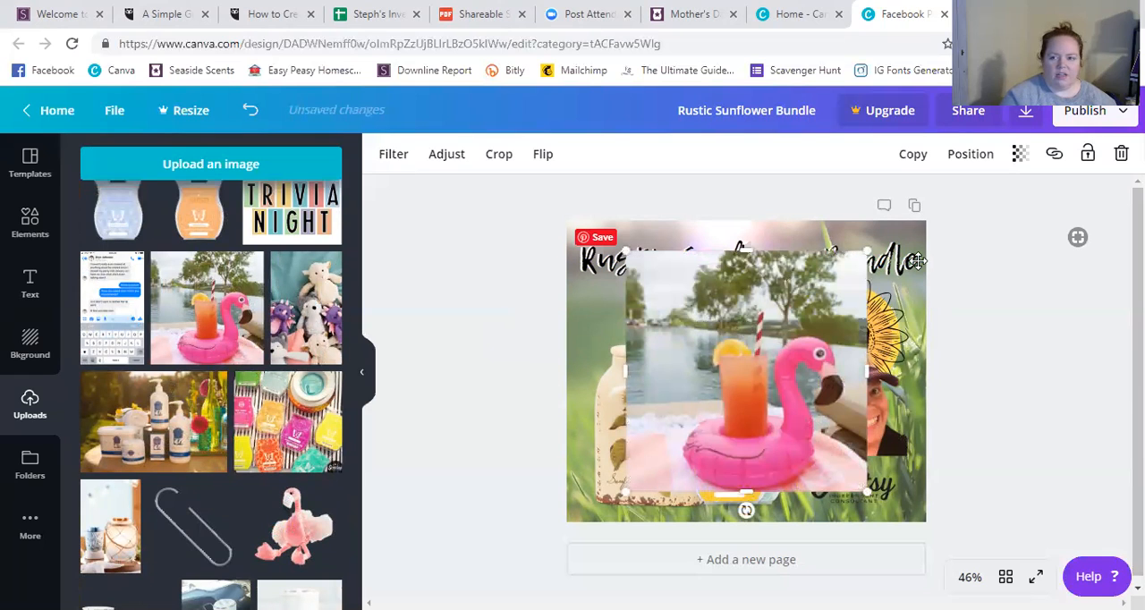
key("Delete")
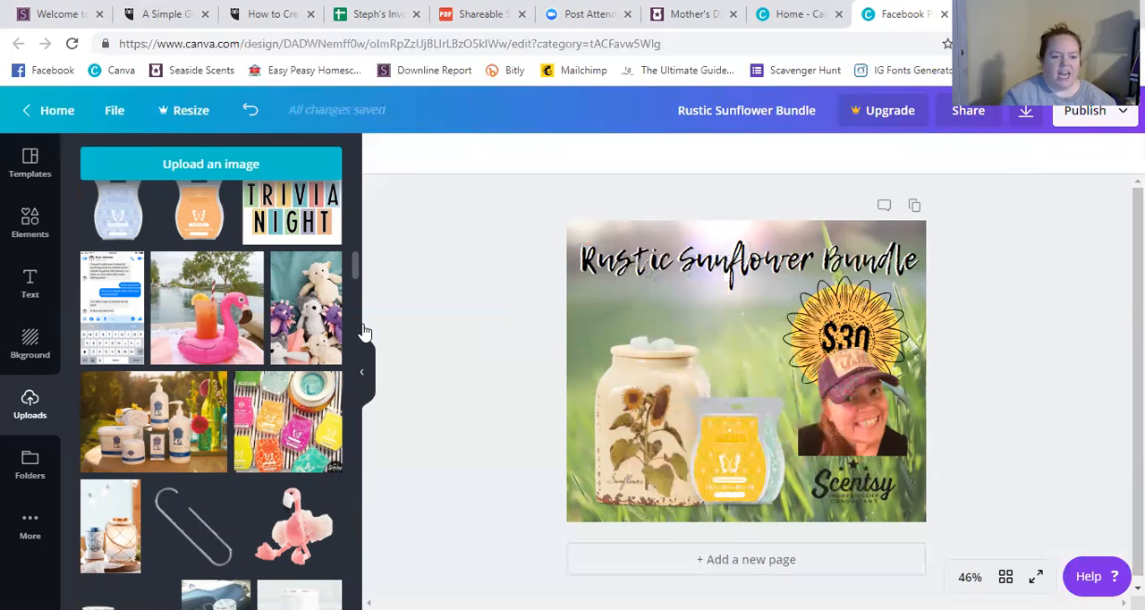
left_click_drag(356, 280, 355, 153)
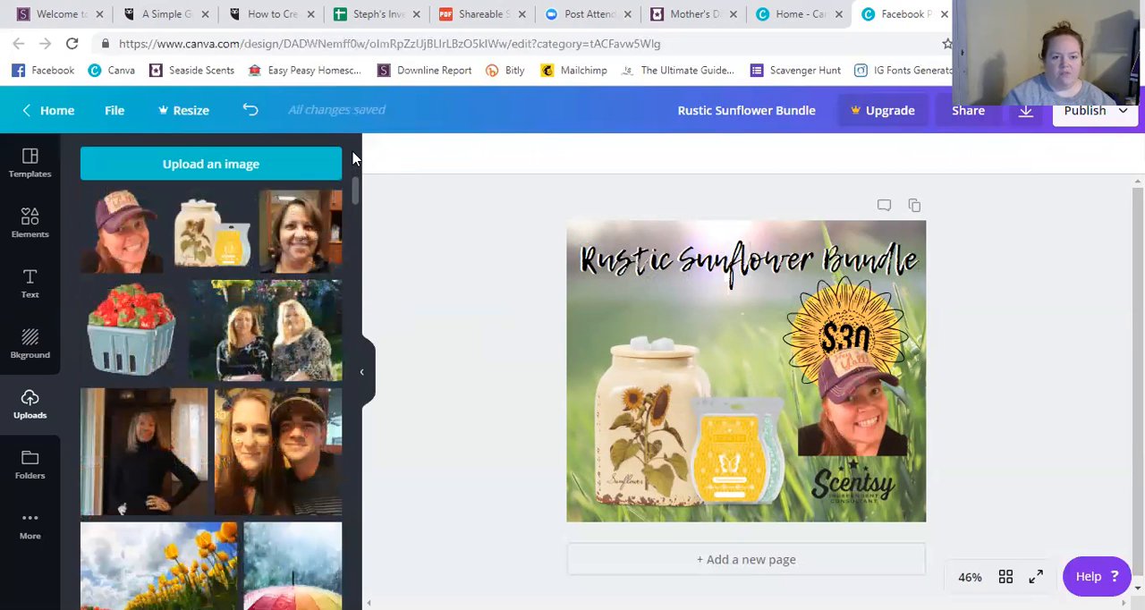